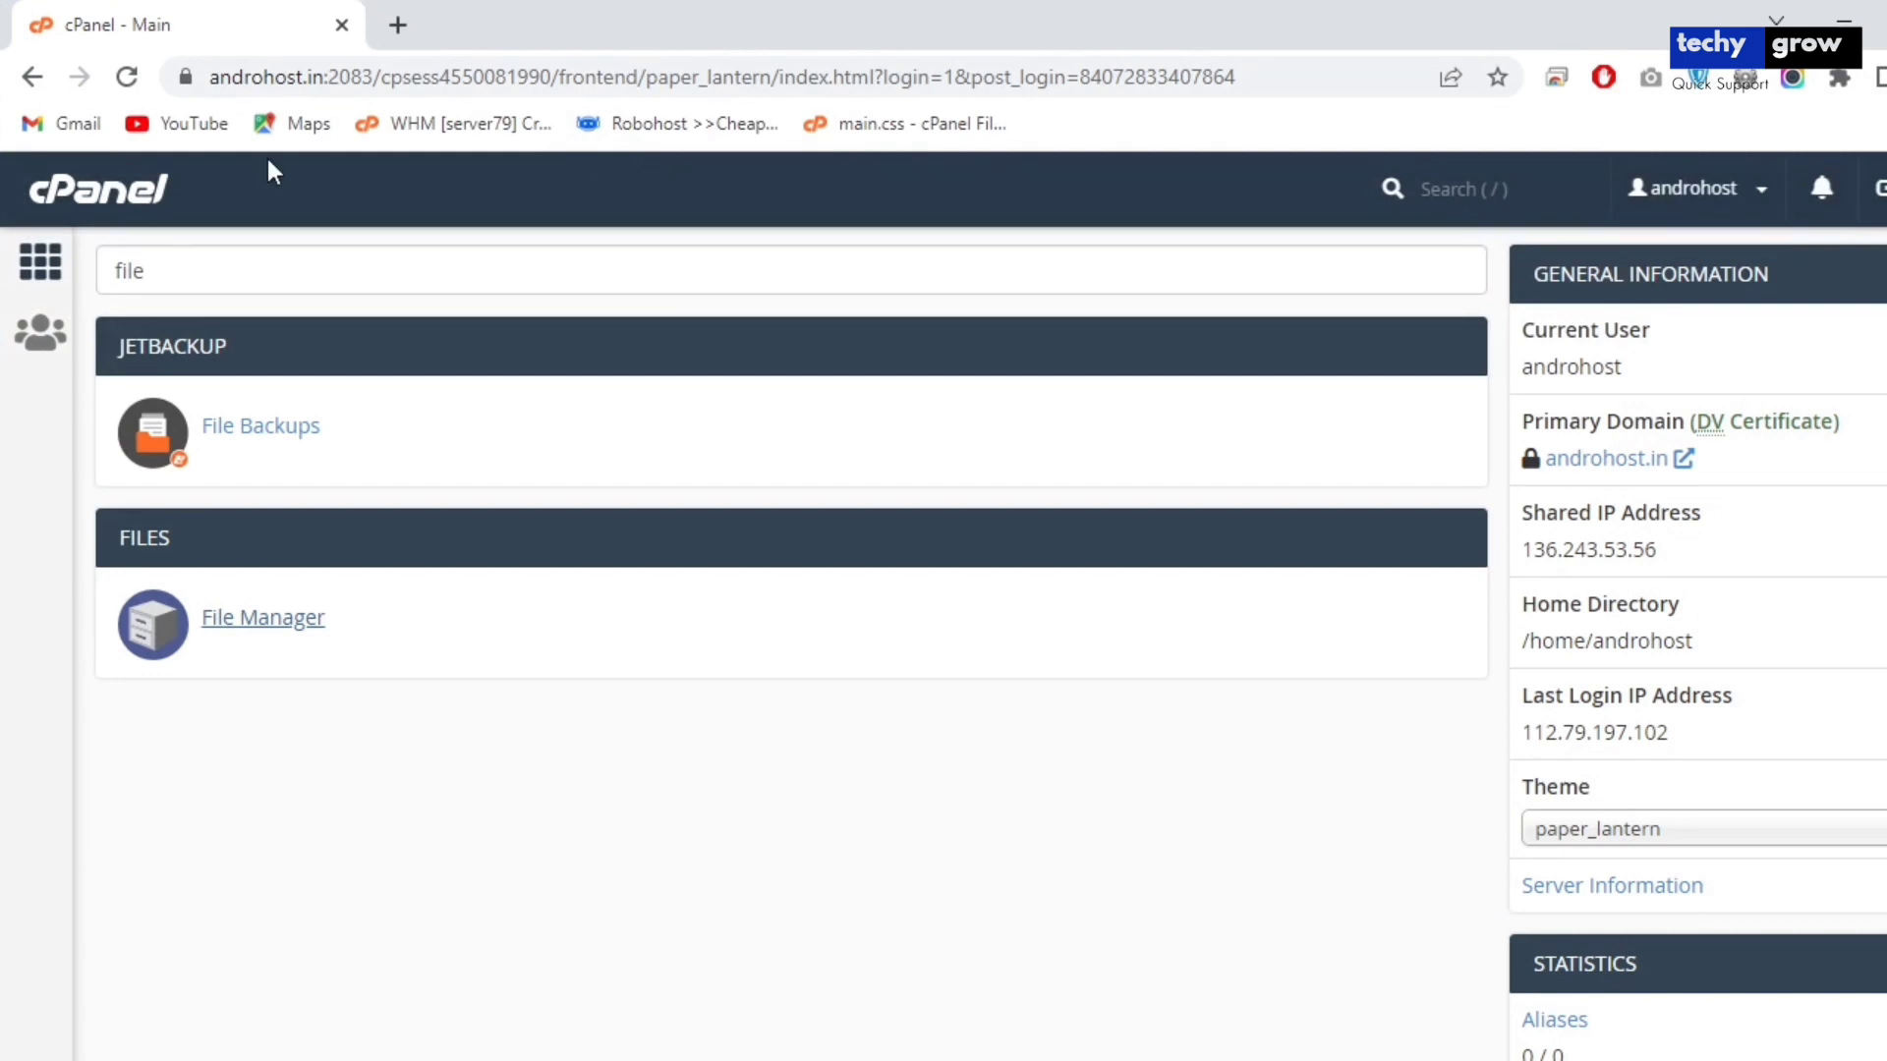
Search the cPanel functions for "file" and open File Manager.
double_click(227, 282)
key("BackSpace")
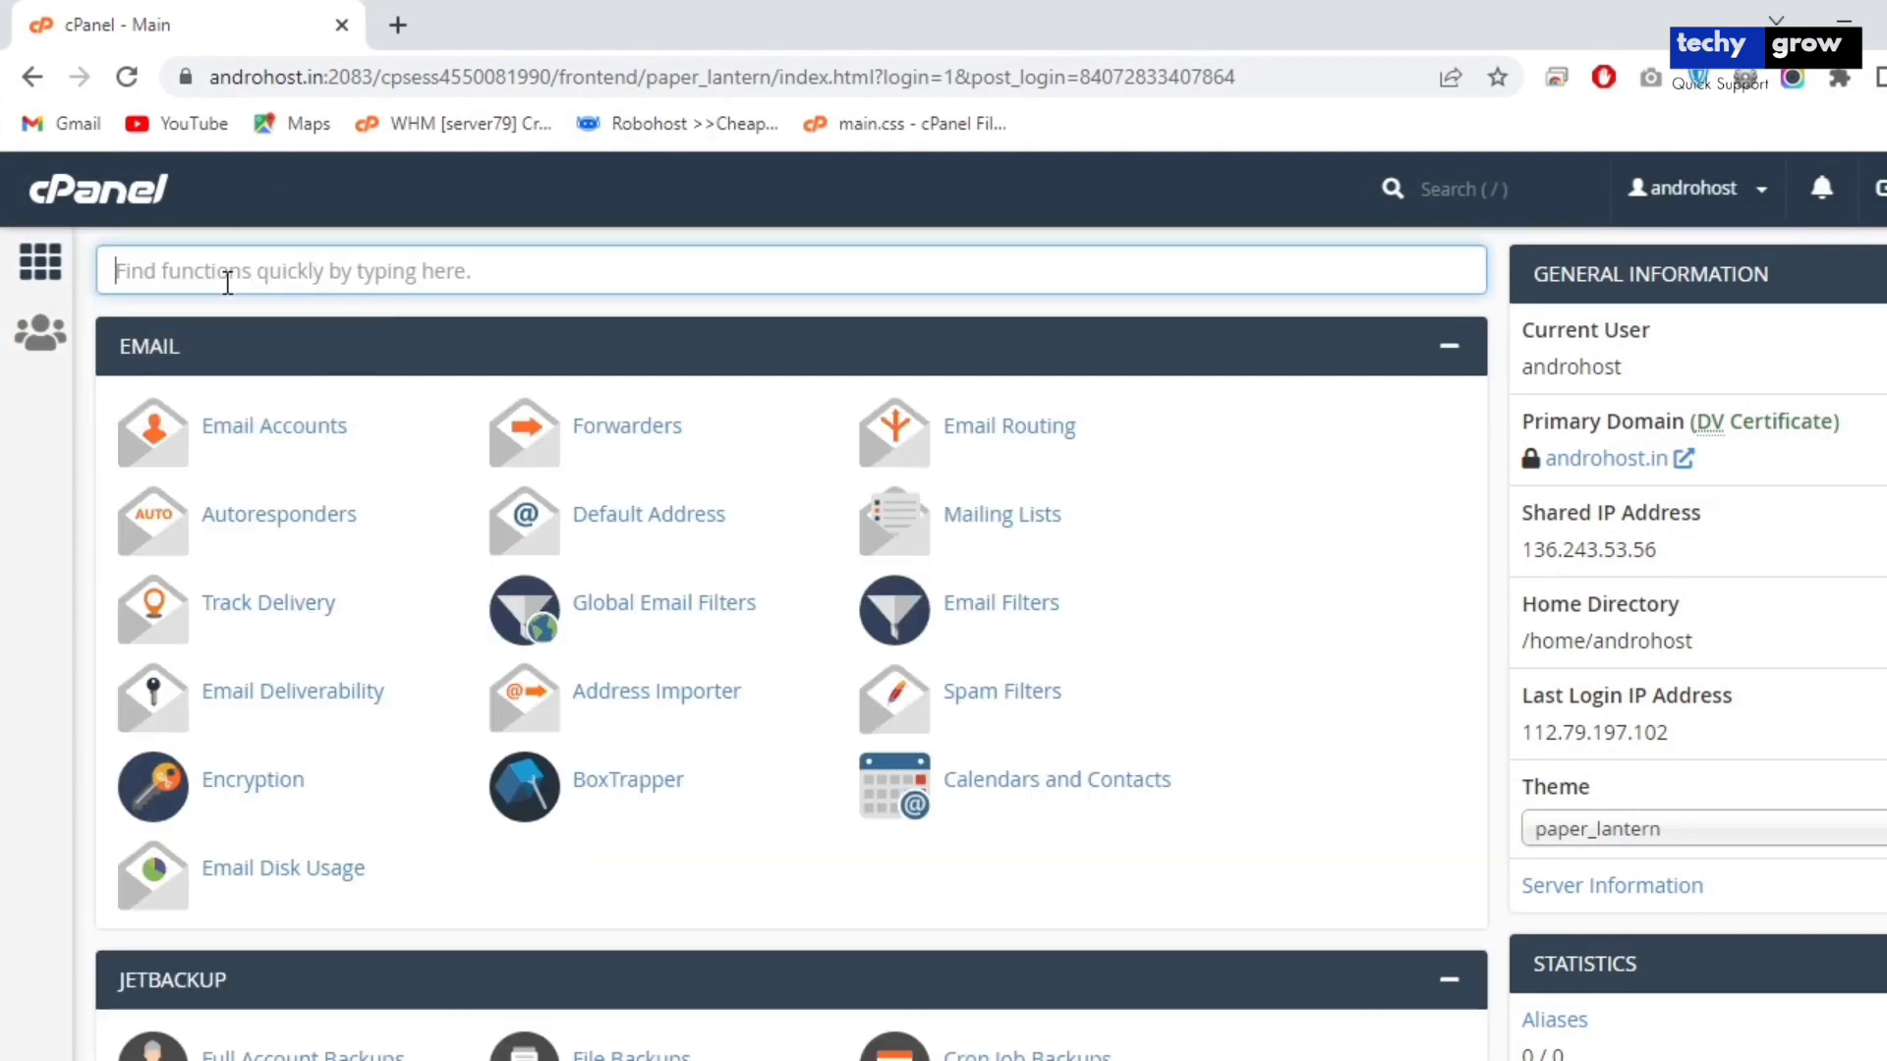
type("fina")
key("BackSpace")
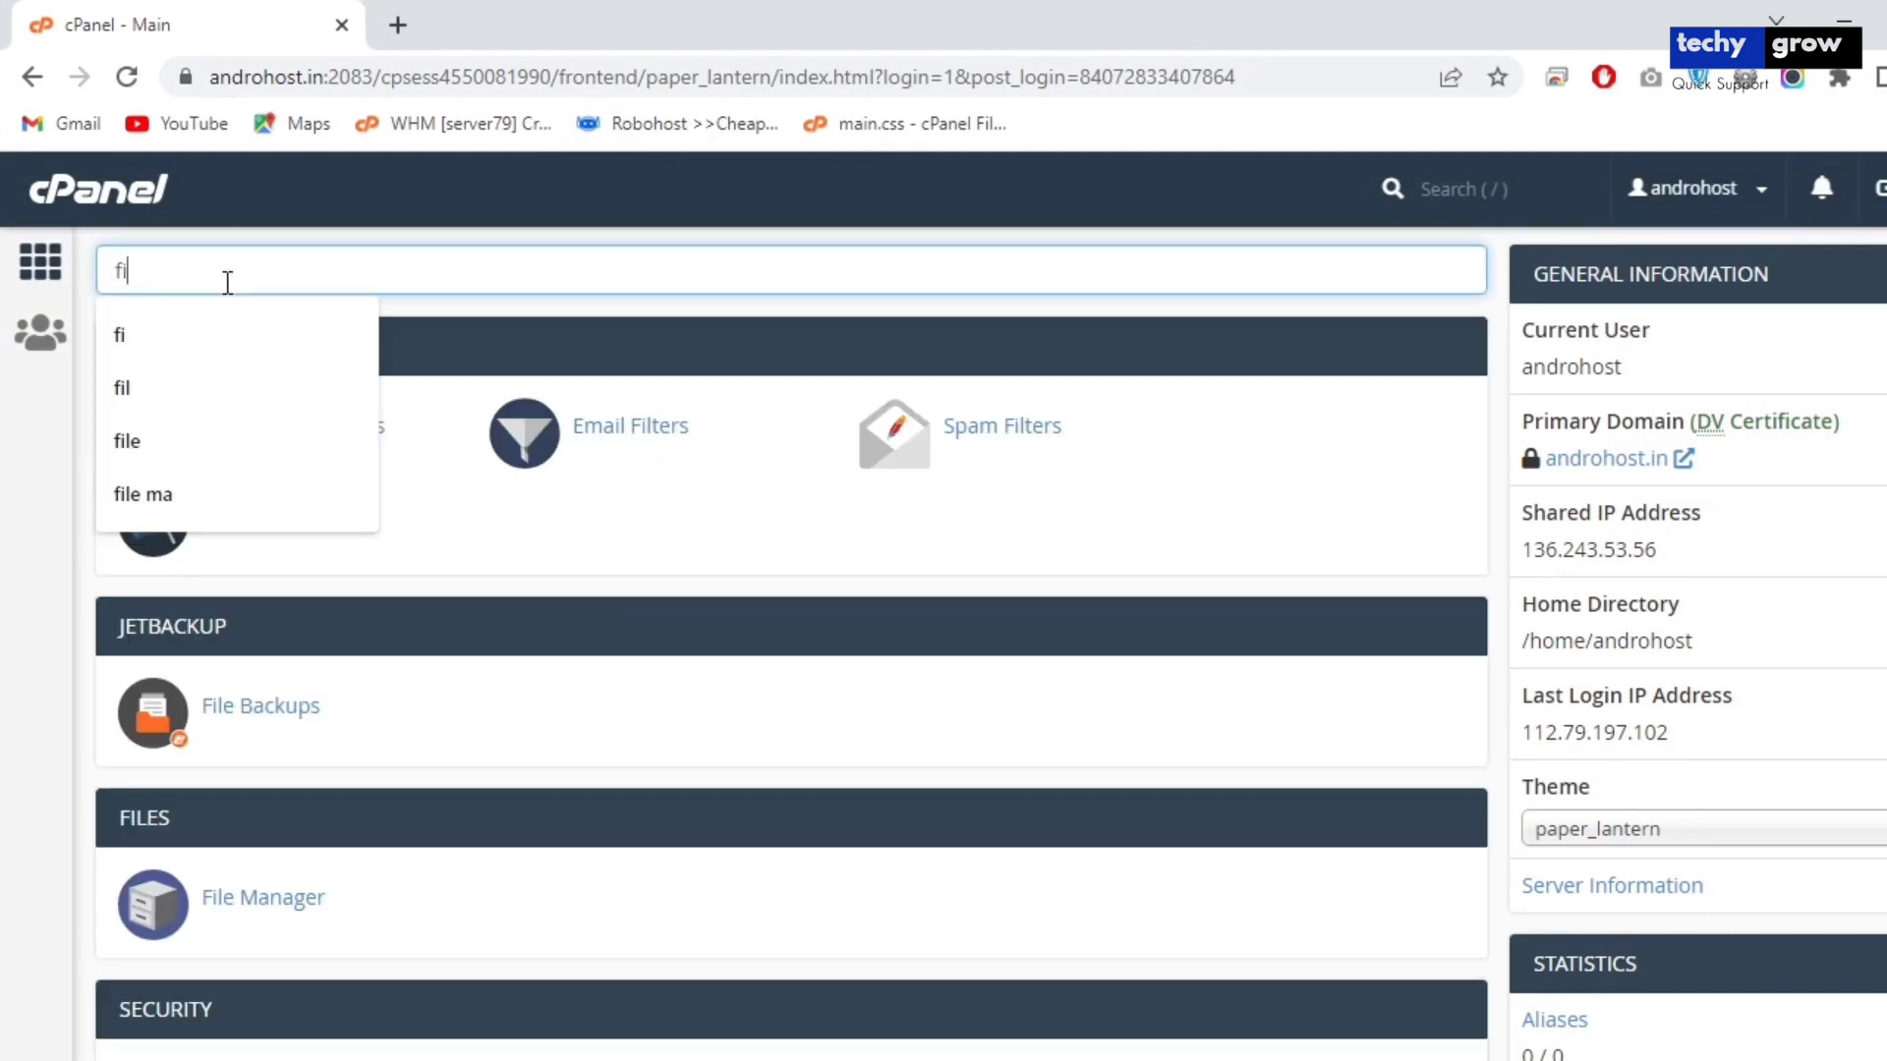
type("le")
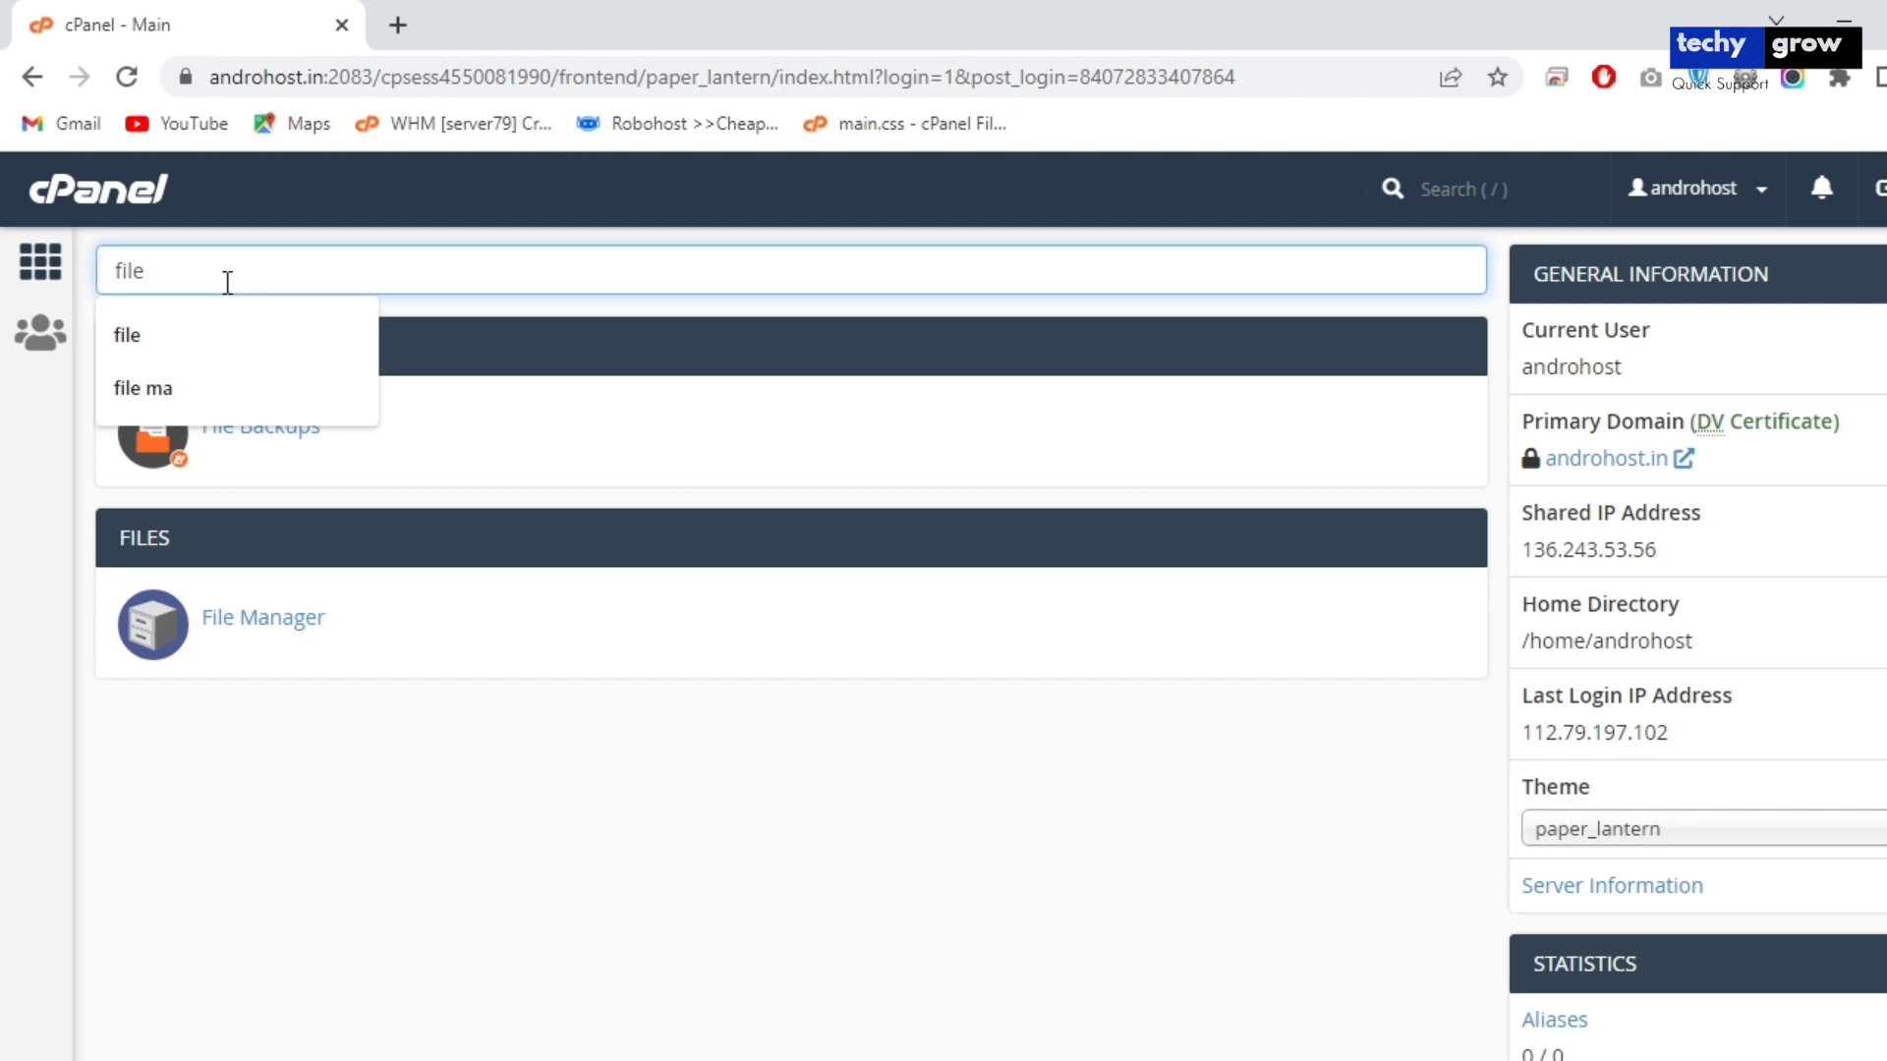
left_click(240, 633)
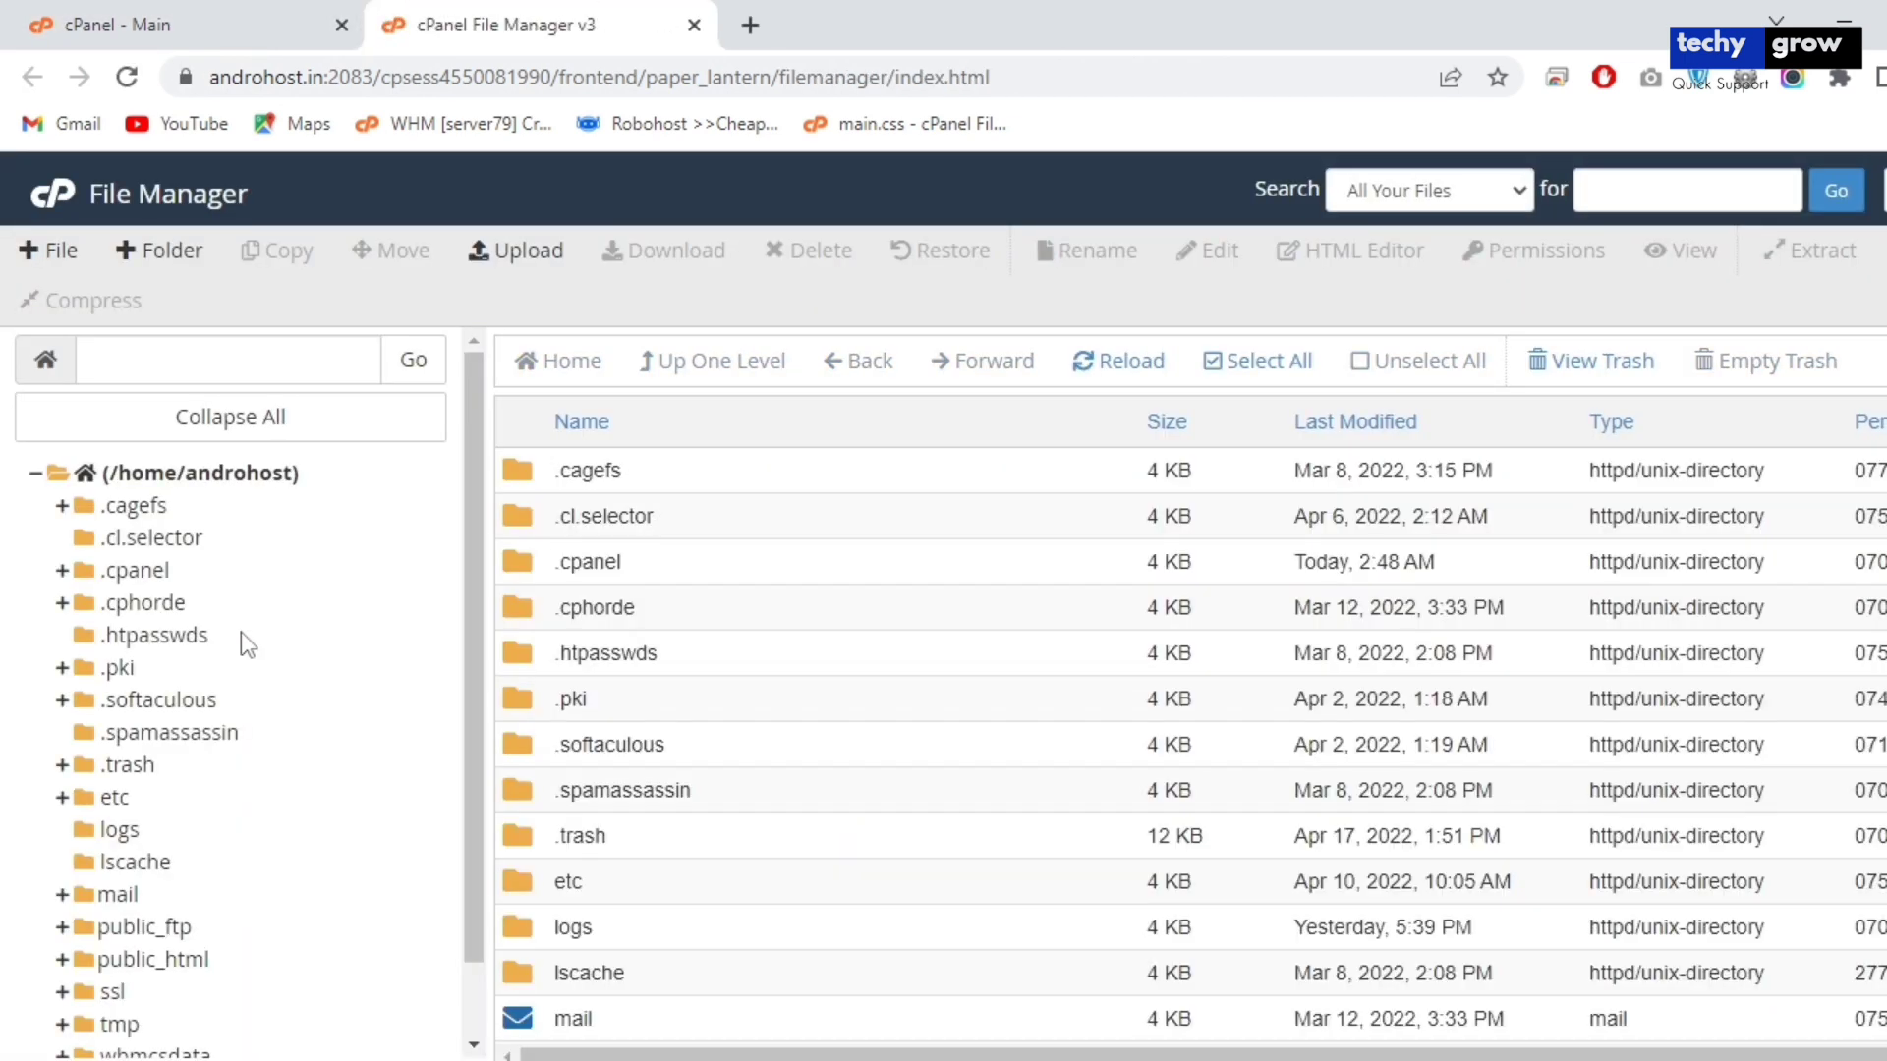
Open the gateways folder under public_html/core/modules.
left_click(202, 961)
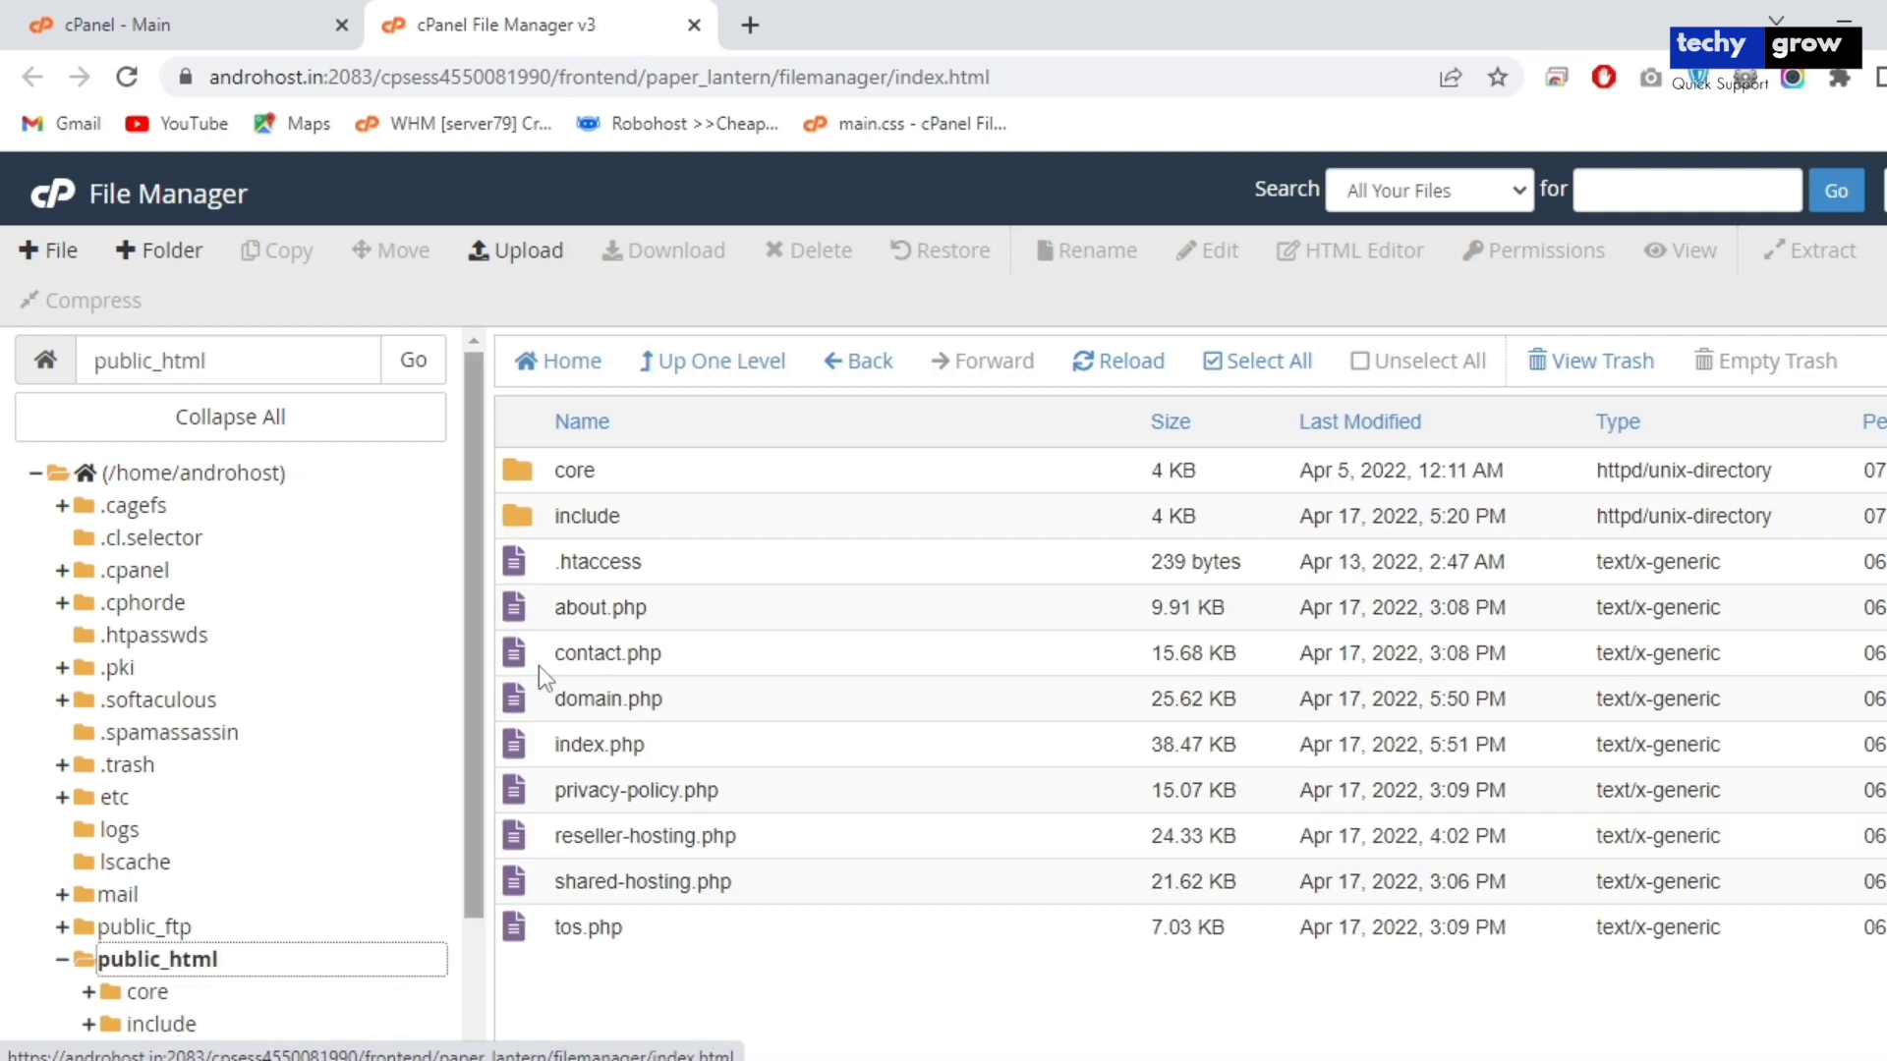
double_click(633, 474)
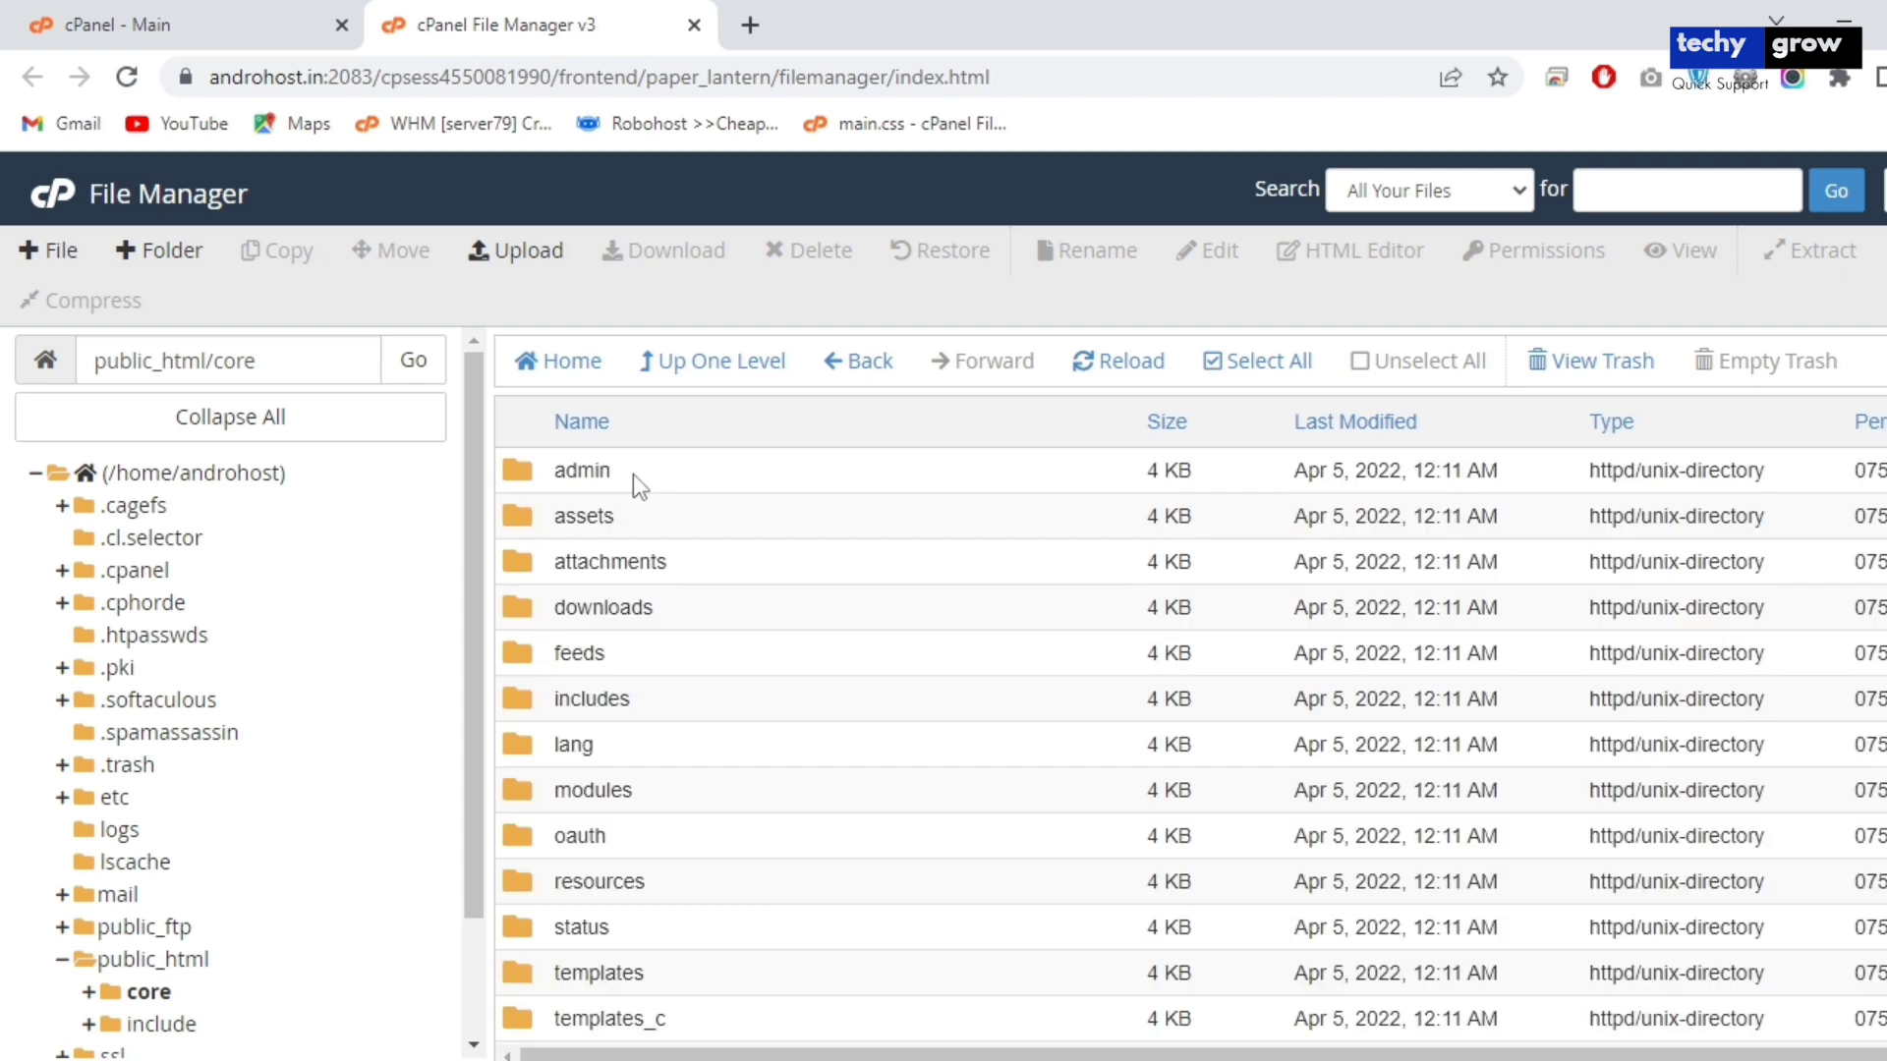
double_click(656, 786)
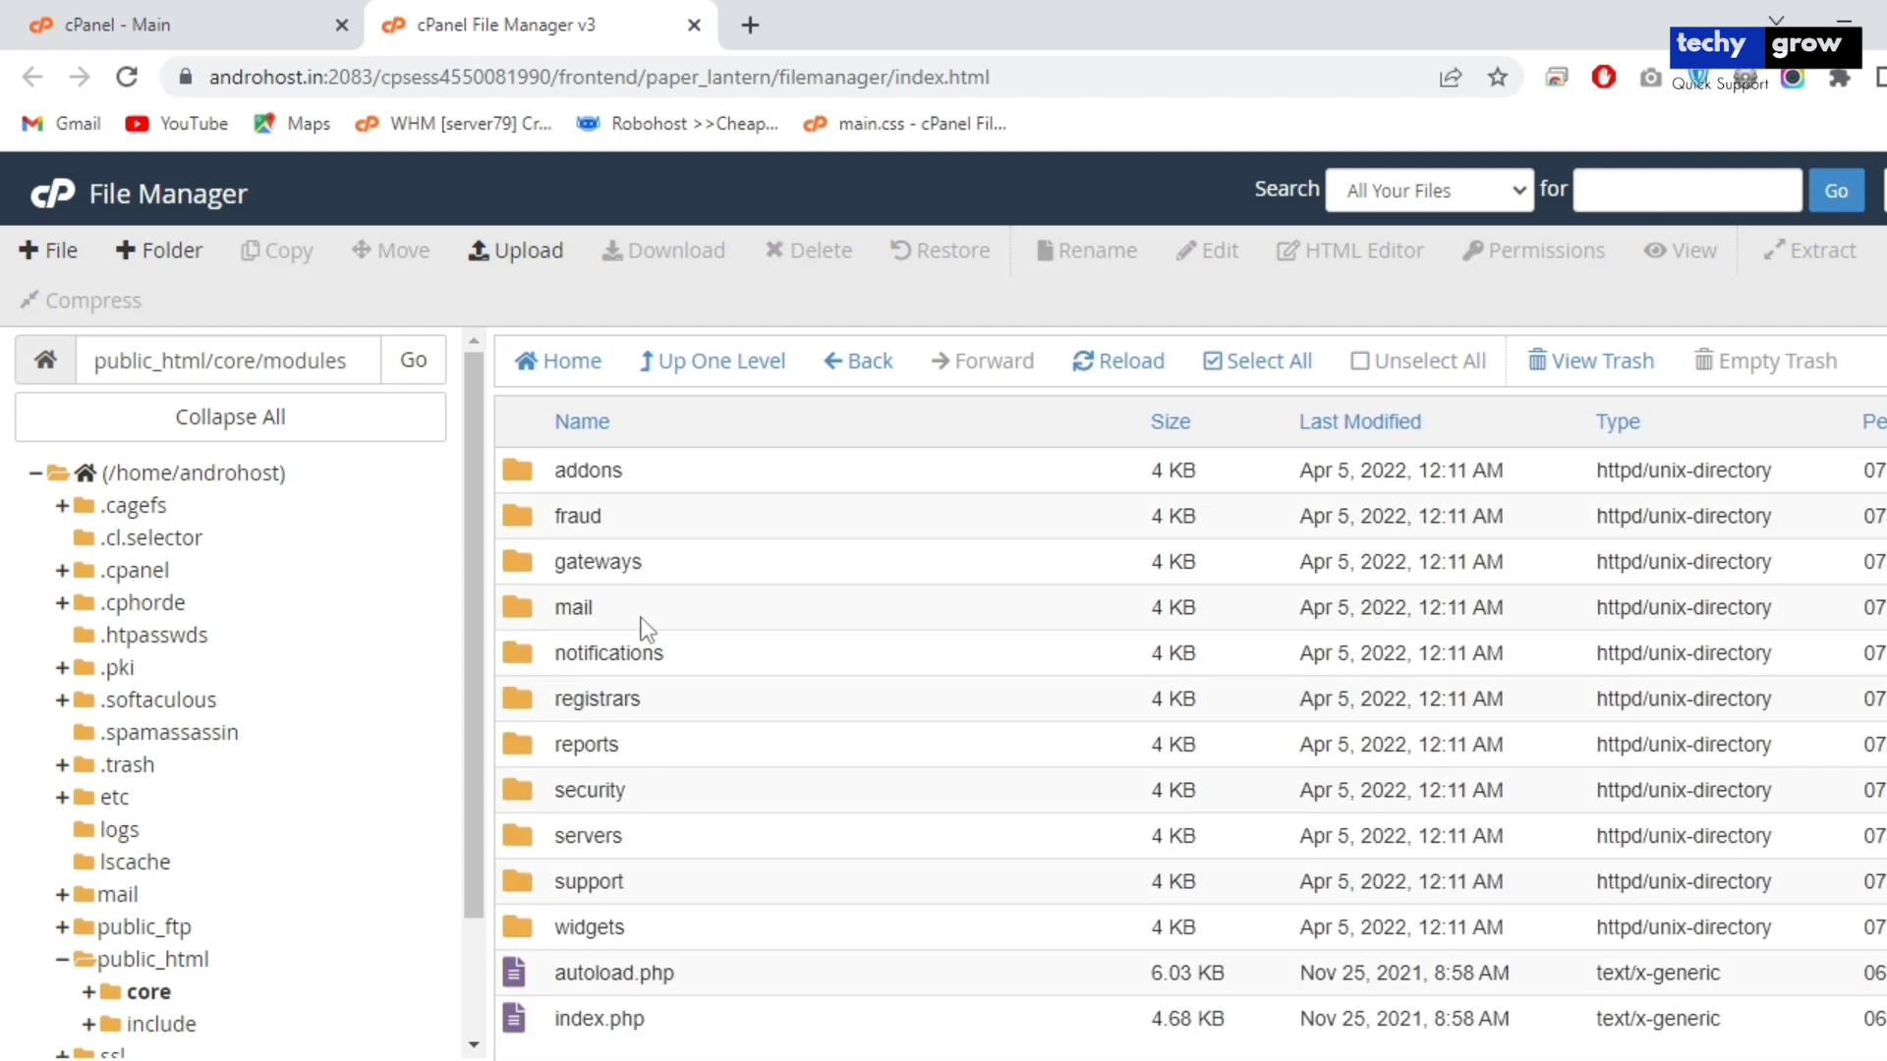
double_click(685, 564)
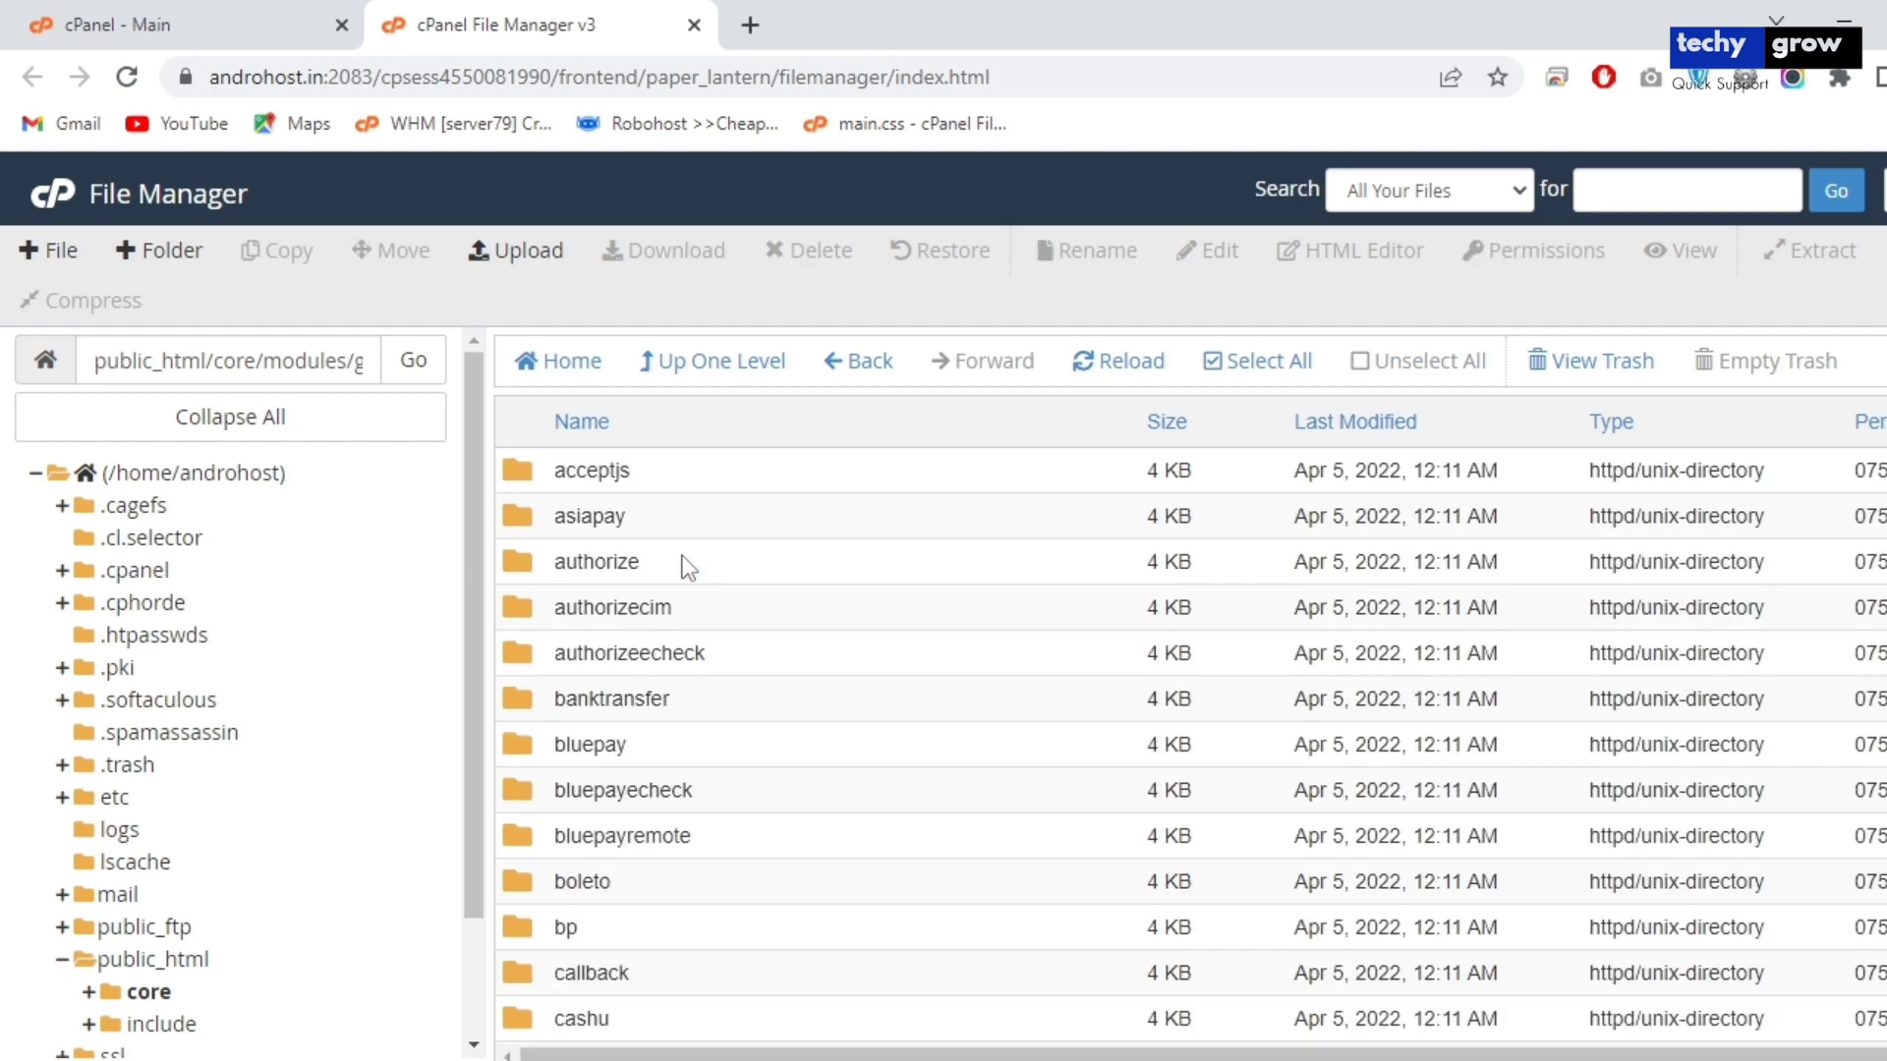
Upload paytm.php to the gateways folder from Paytm/gateways inside the downloaded Paytm_WHMCS_v6.x-7.x_Kit-master folder.
left_click(505, 251)
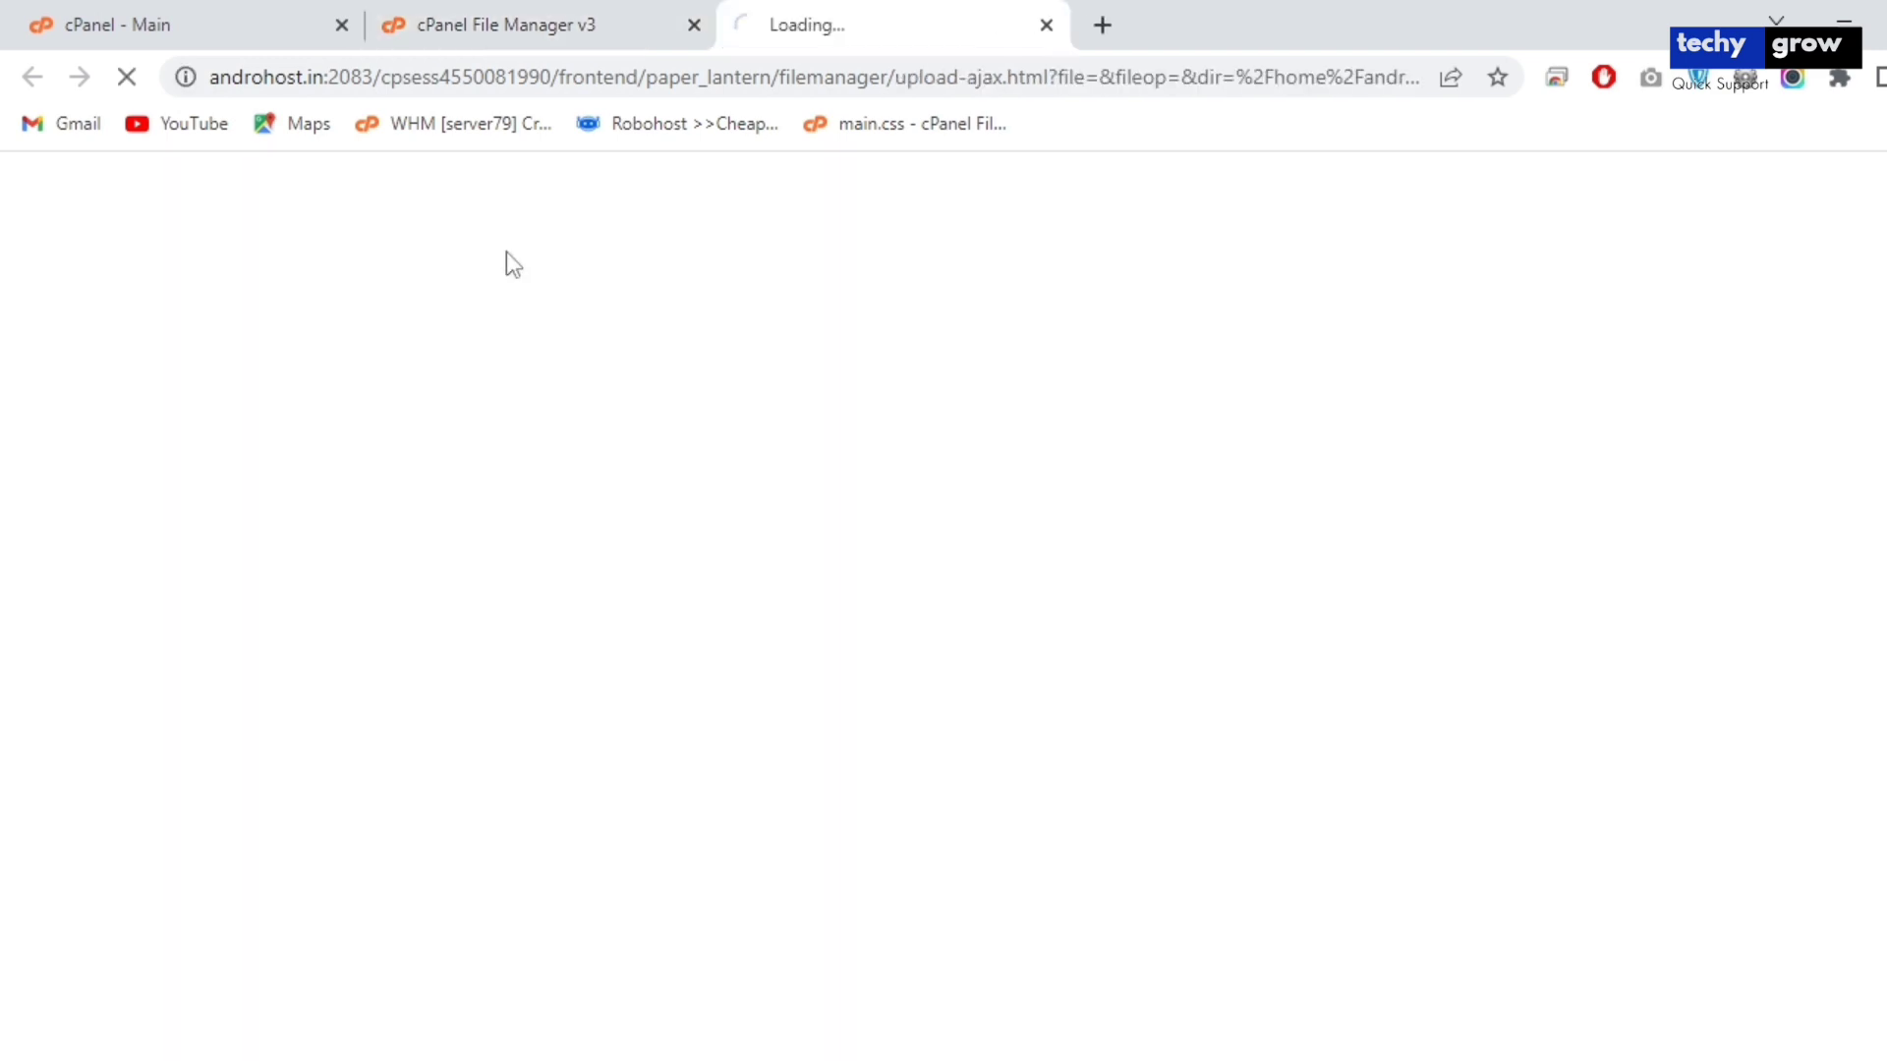
left_click(949, 686)
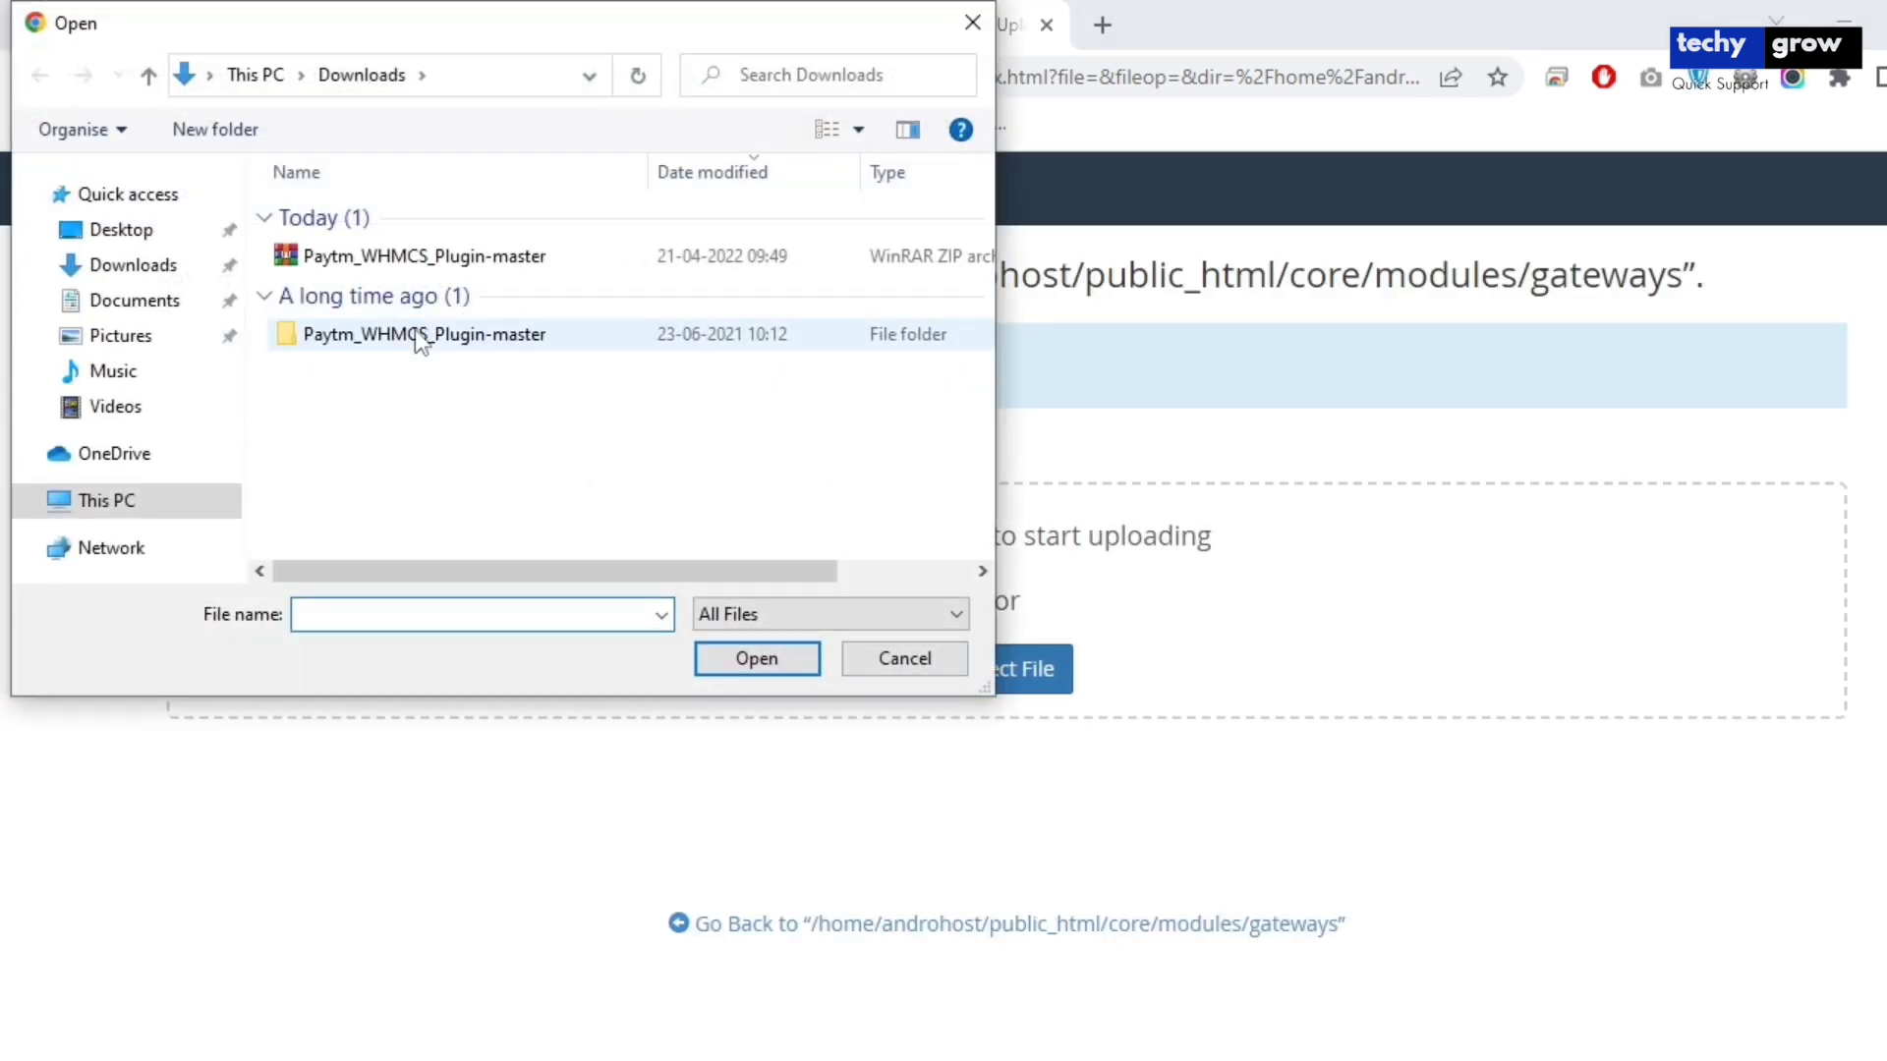
double_click(421, 335)
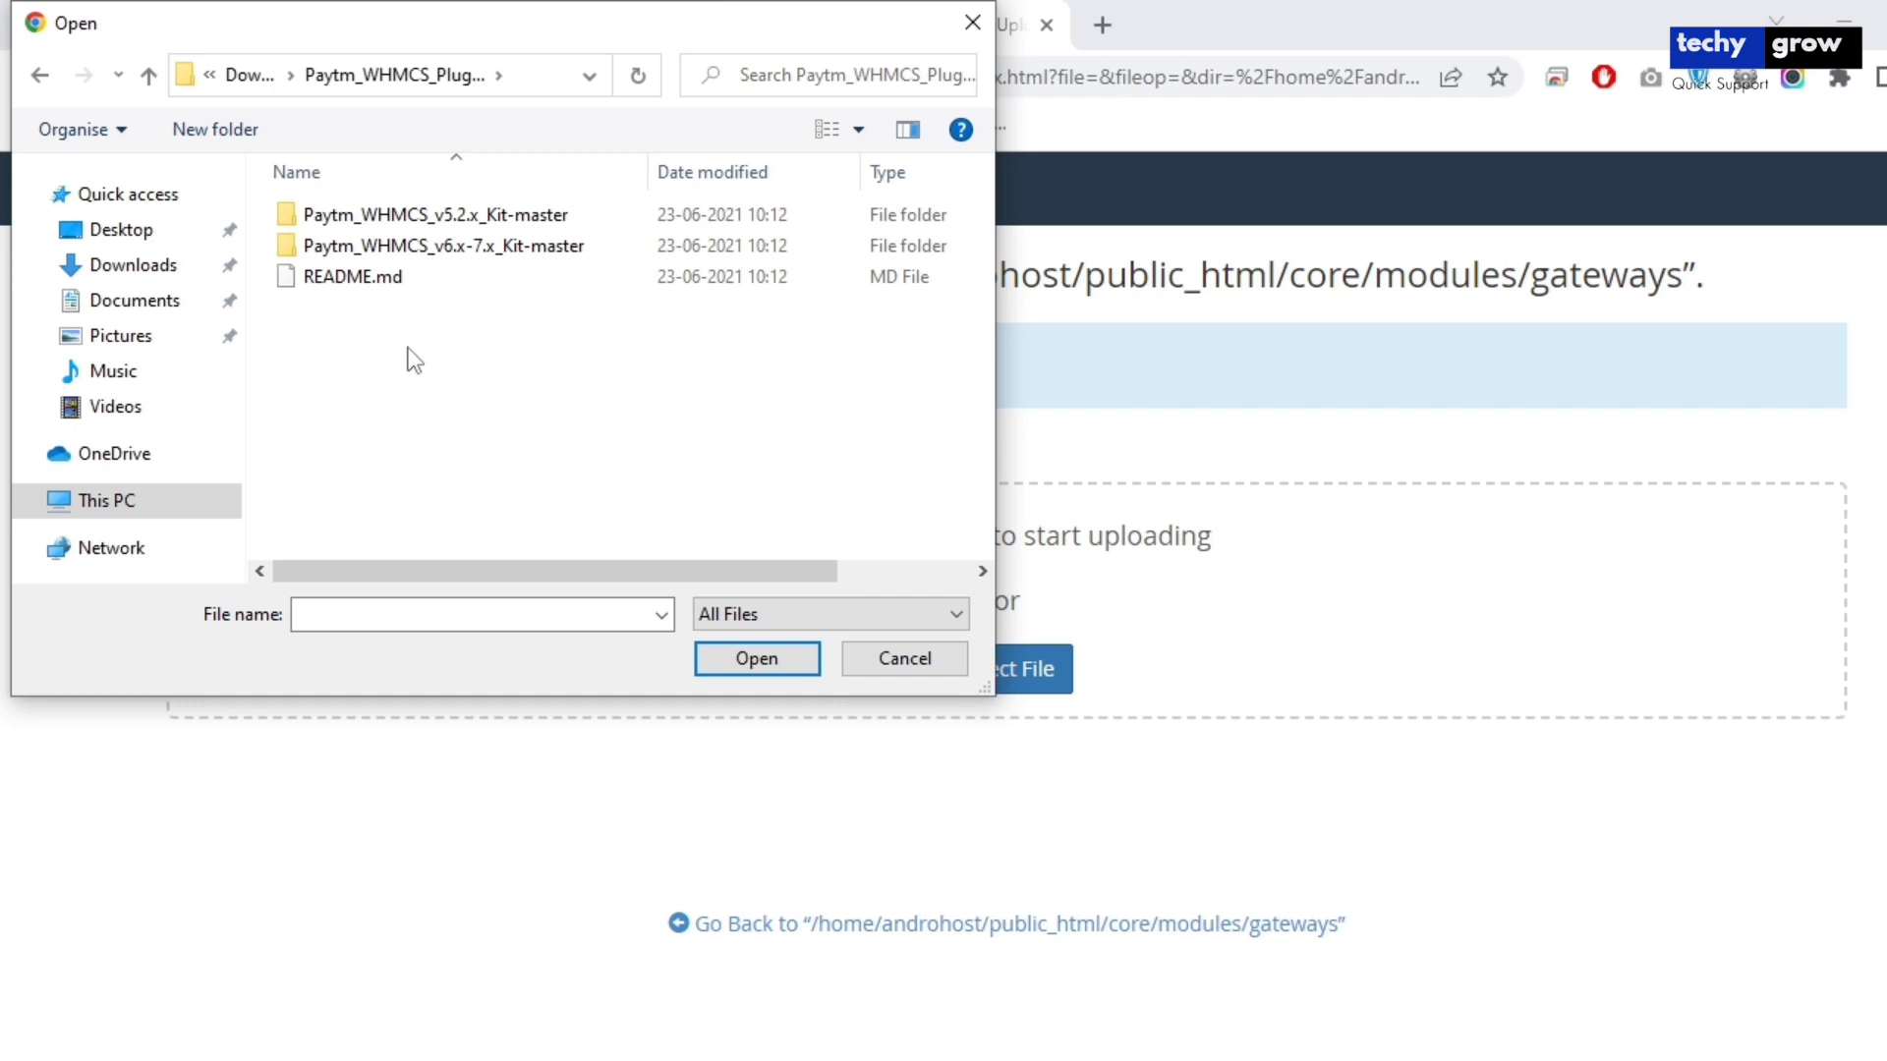
left_click(485, 255)
double_click(486, 255)
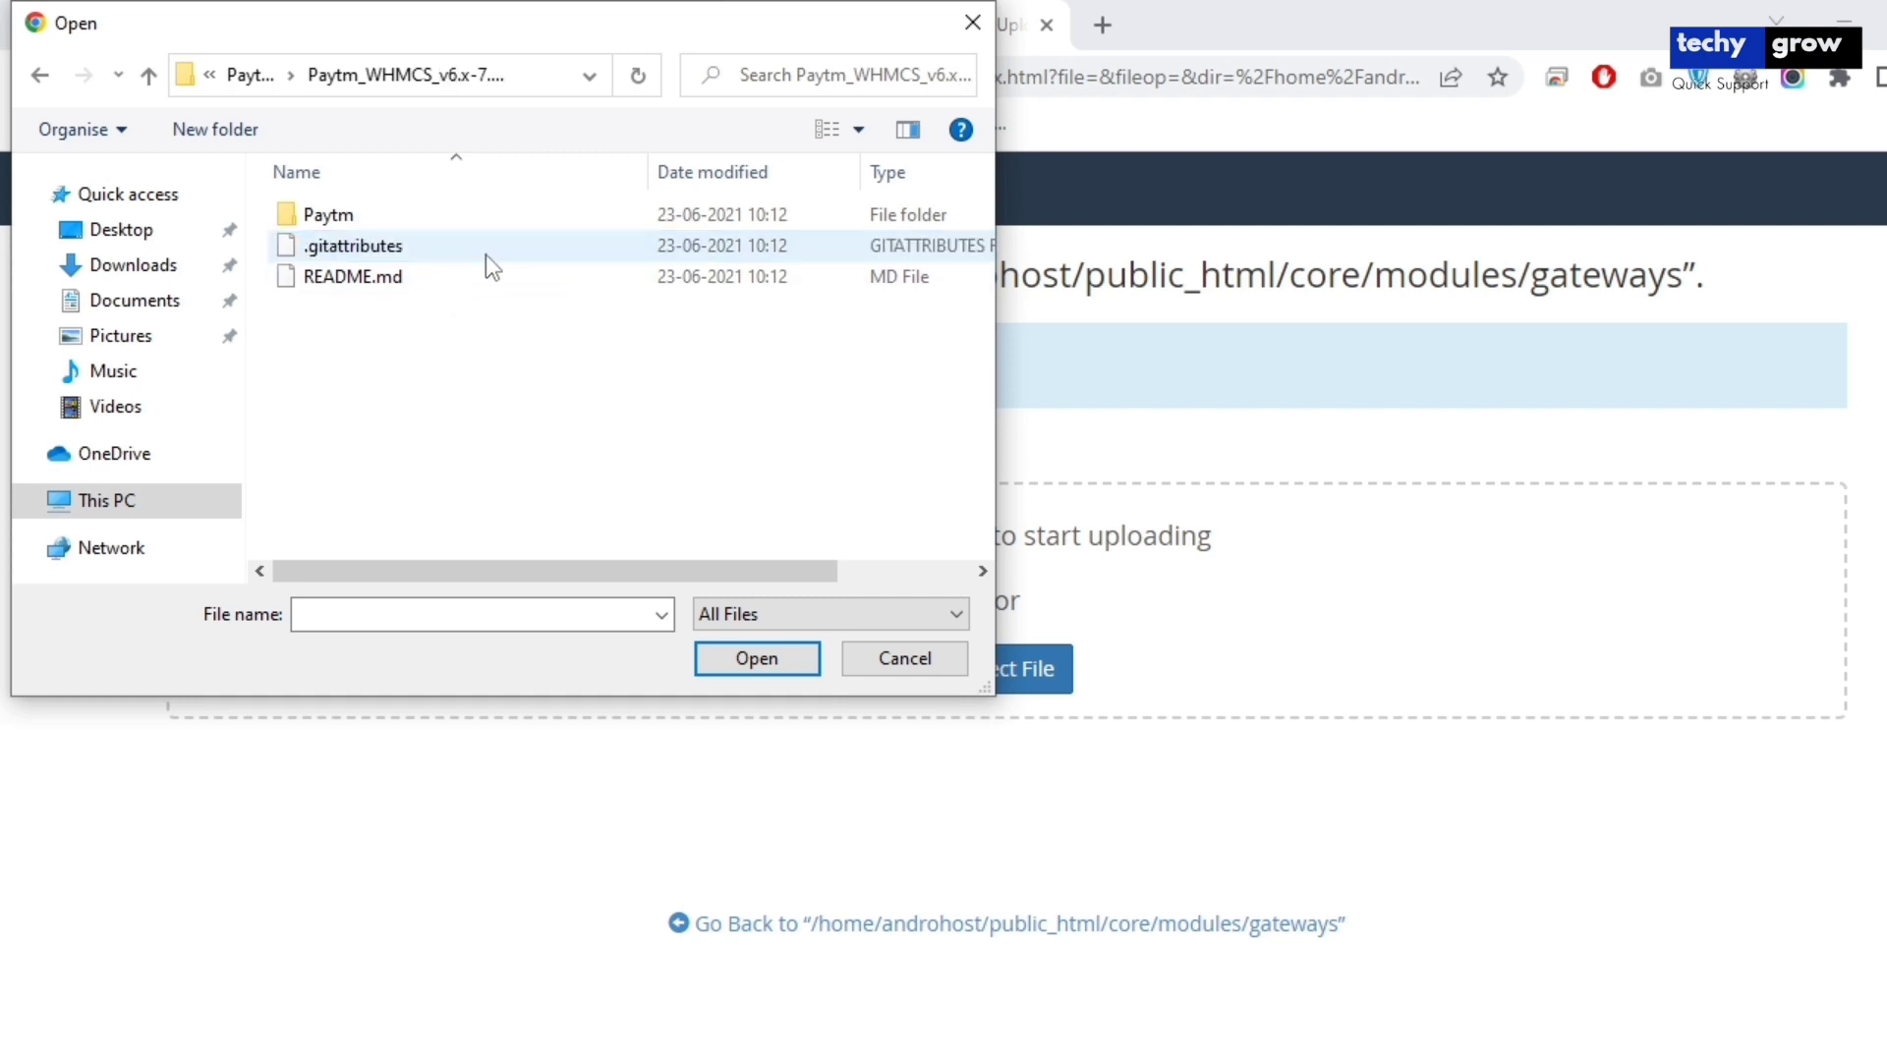
double_click(423, 216)
double_click(423, 219)
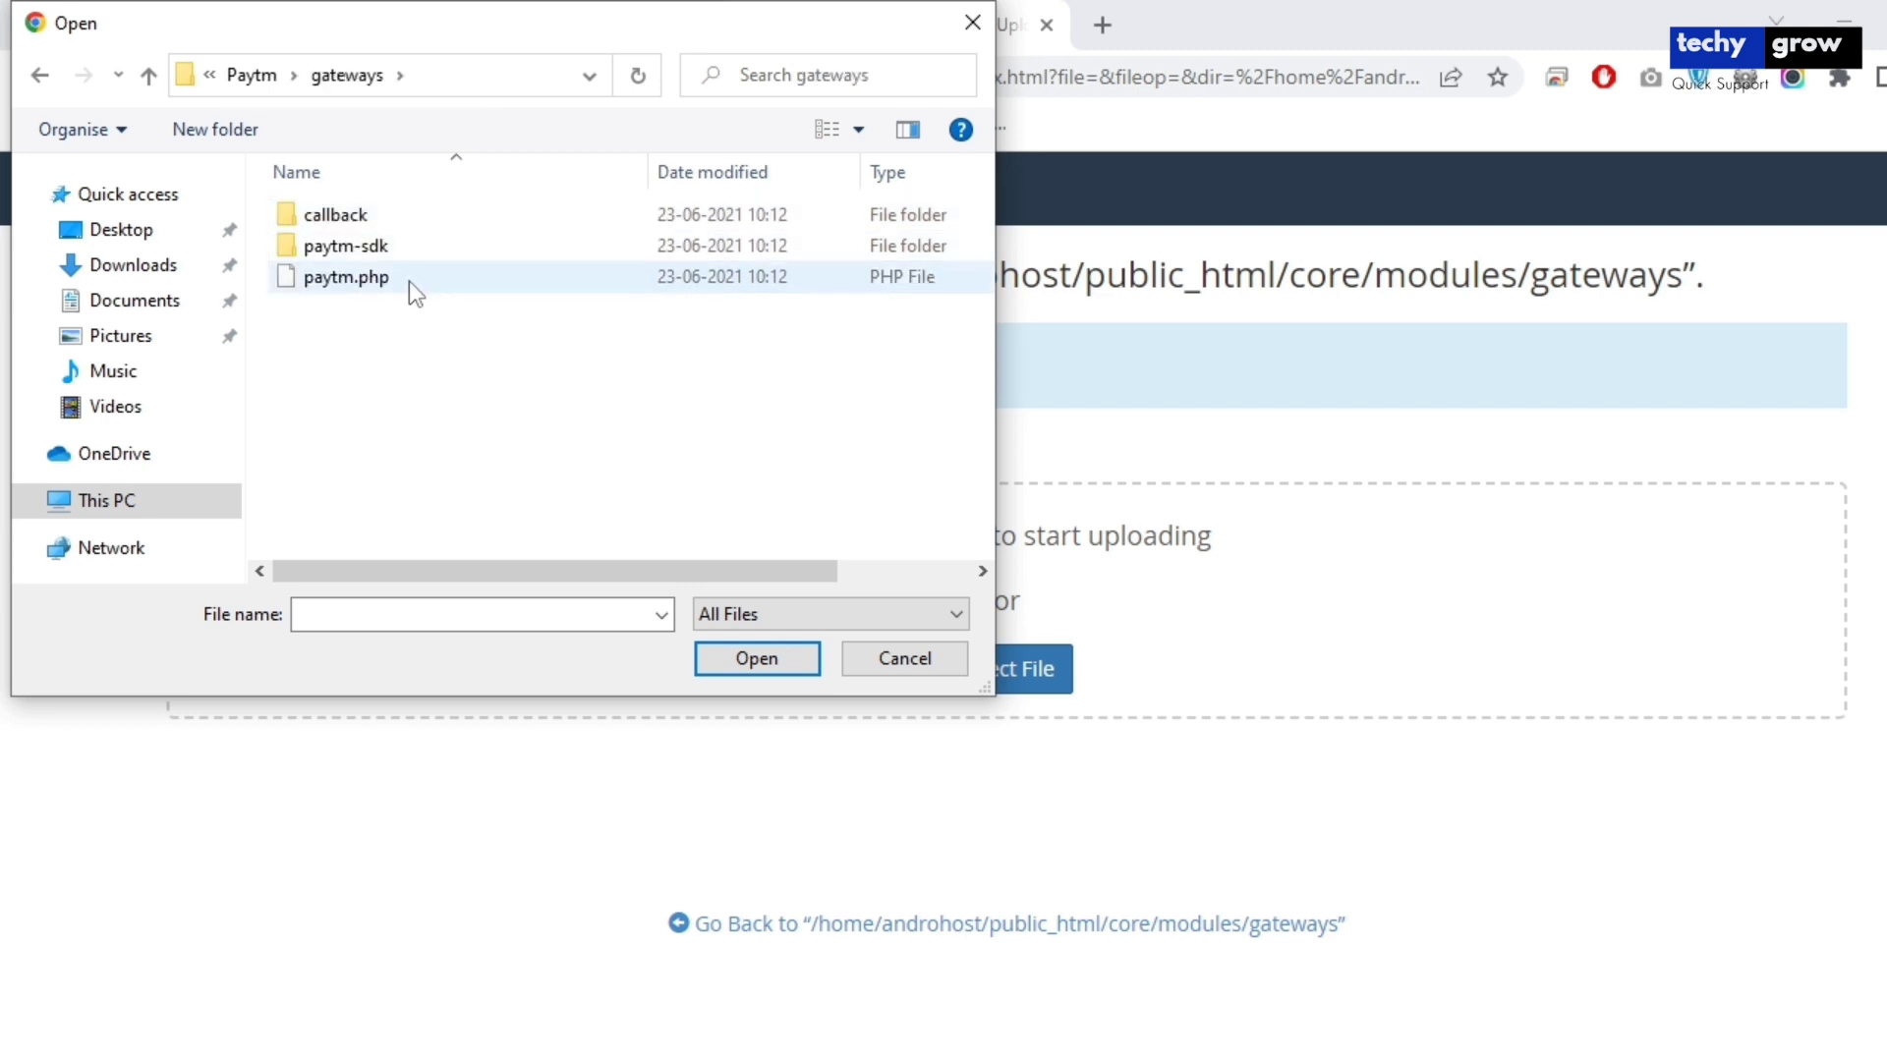
left_click(409, 281)
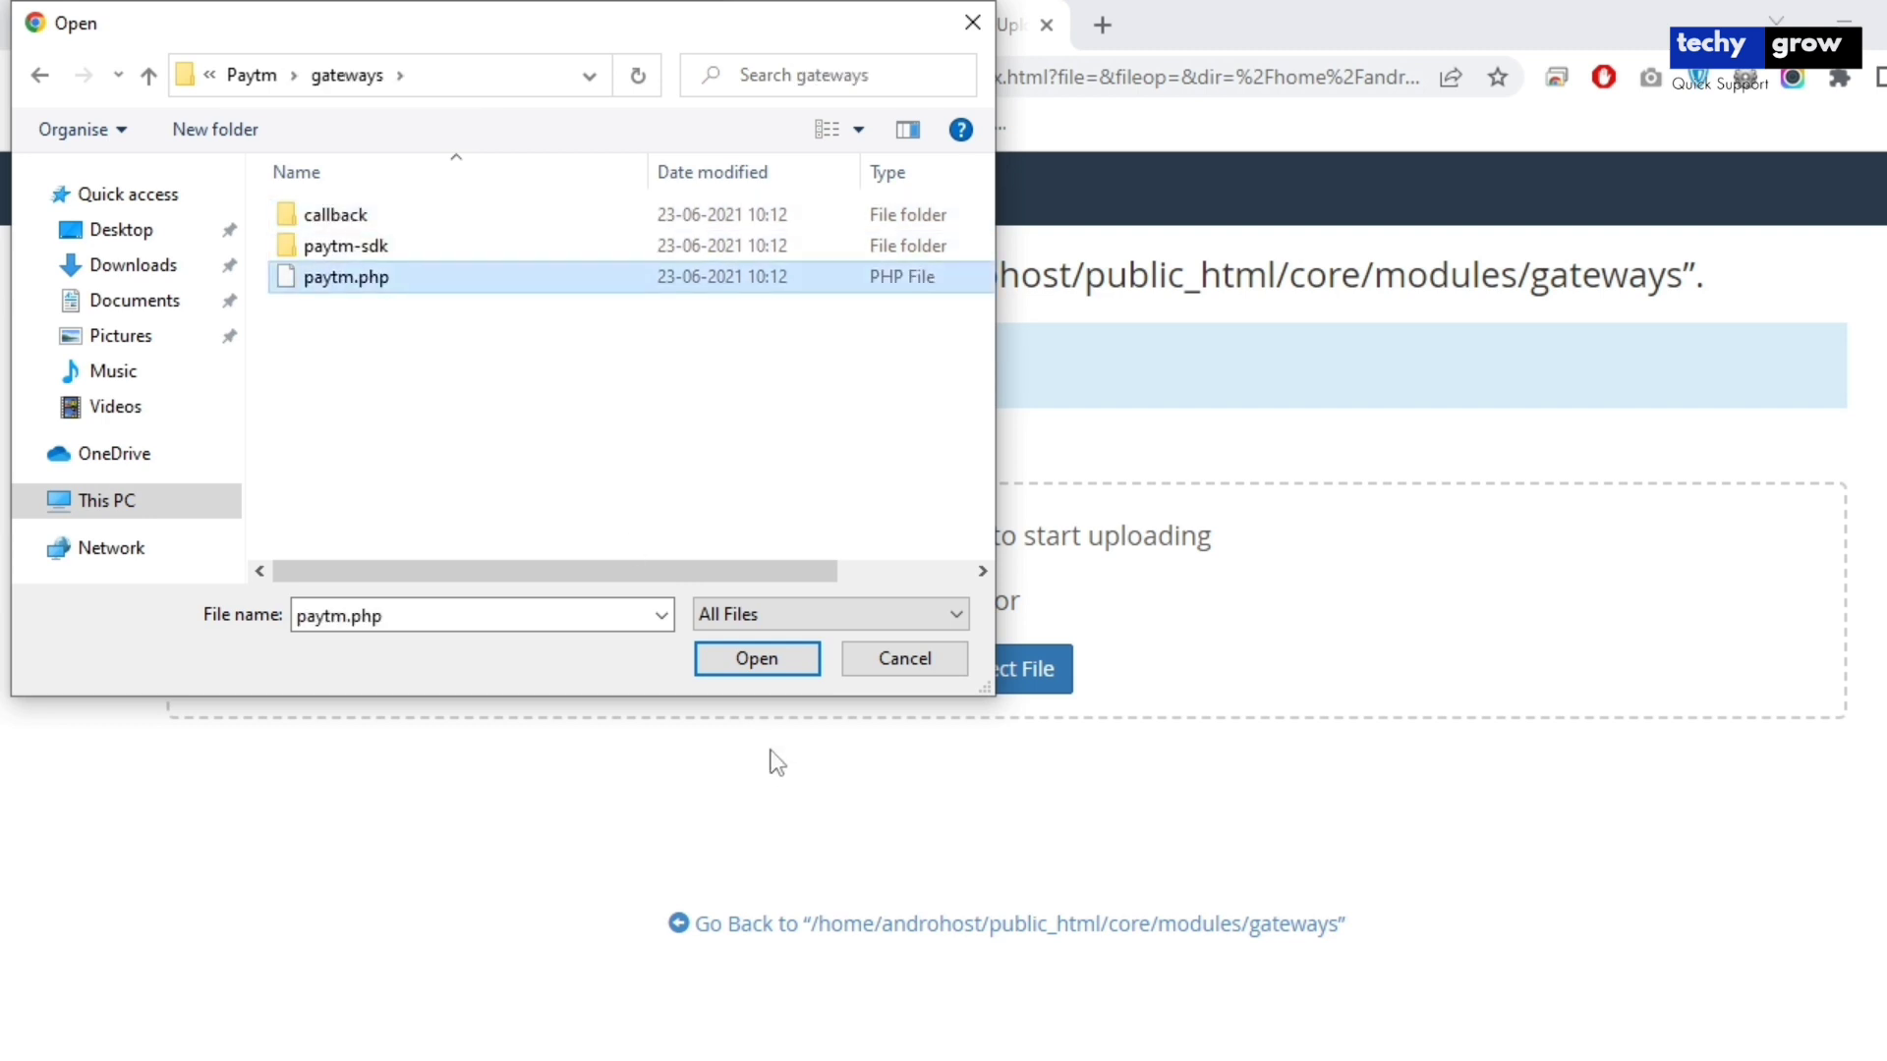
left_click(741, 660)
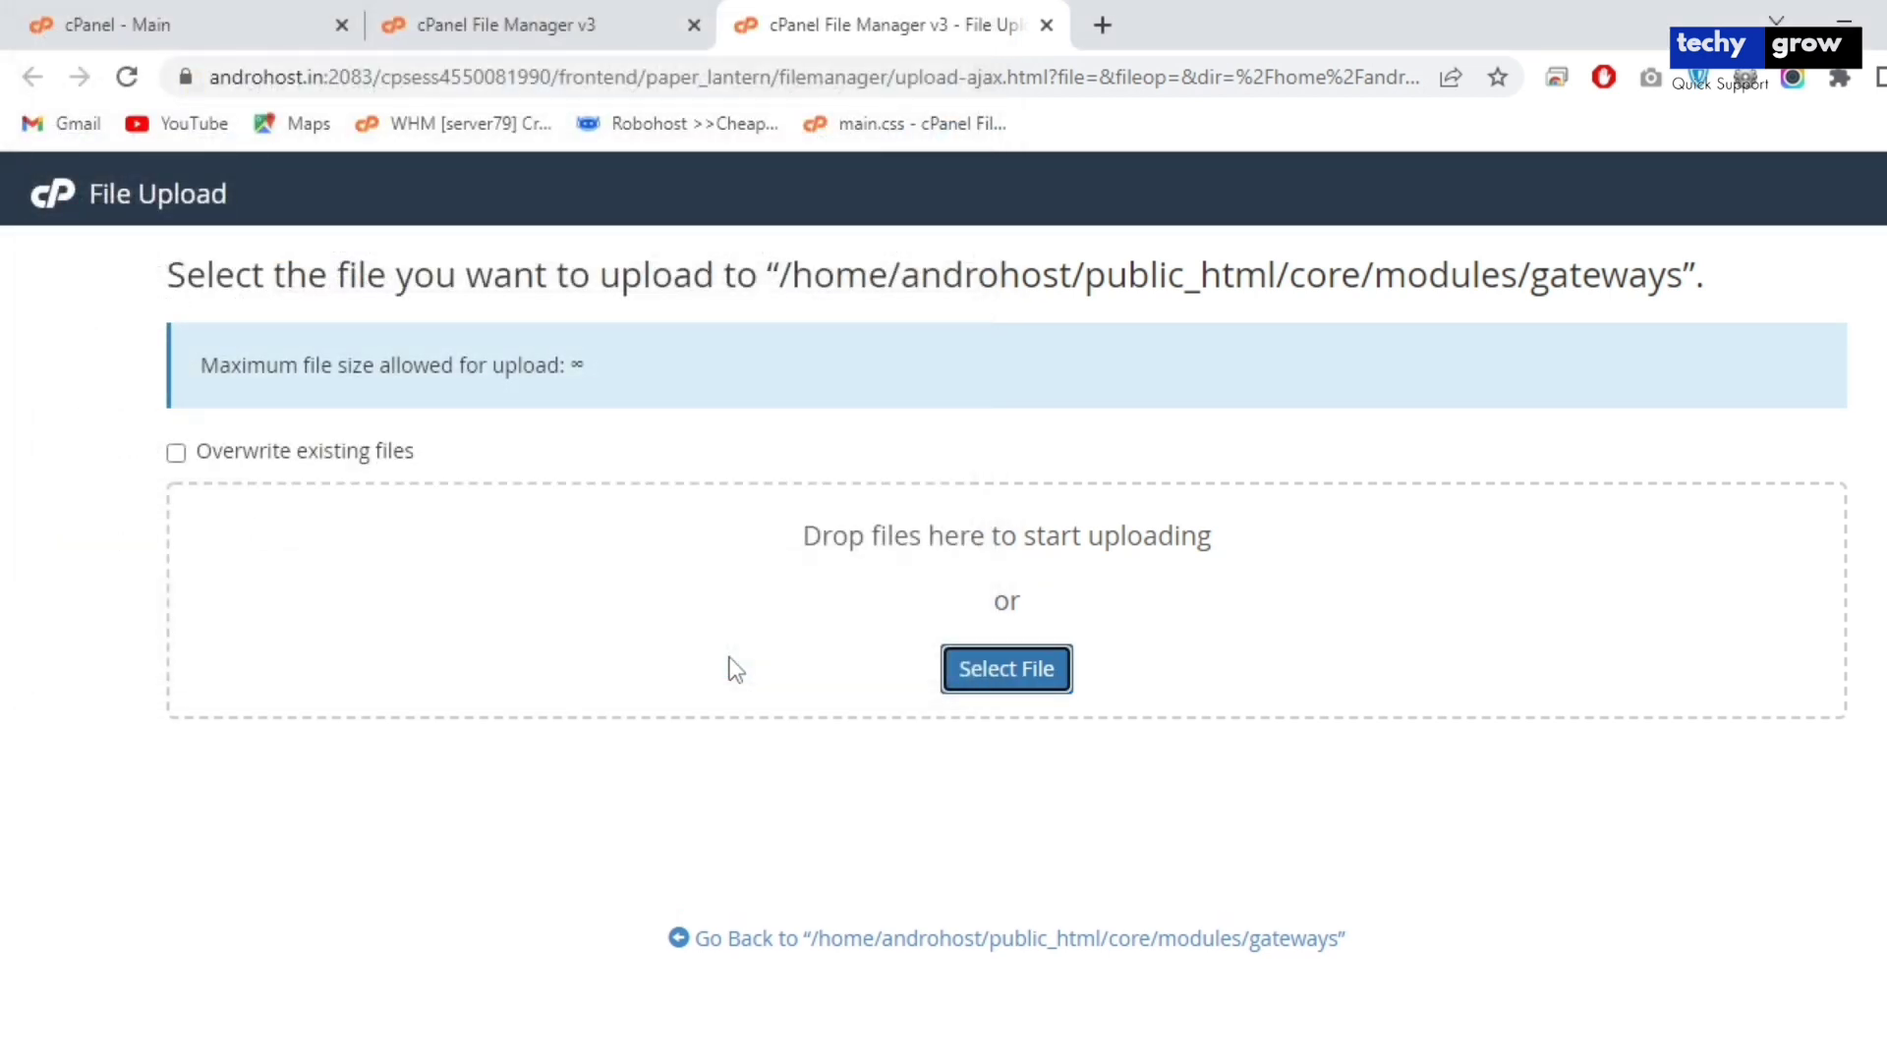
Switch to File Explorer and compress the paytm-sdk folder into the ZIP archive paytm-sdk.zip.
left_click(715, 1053)
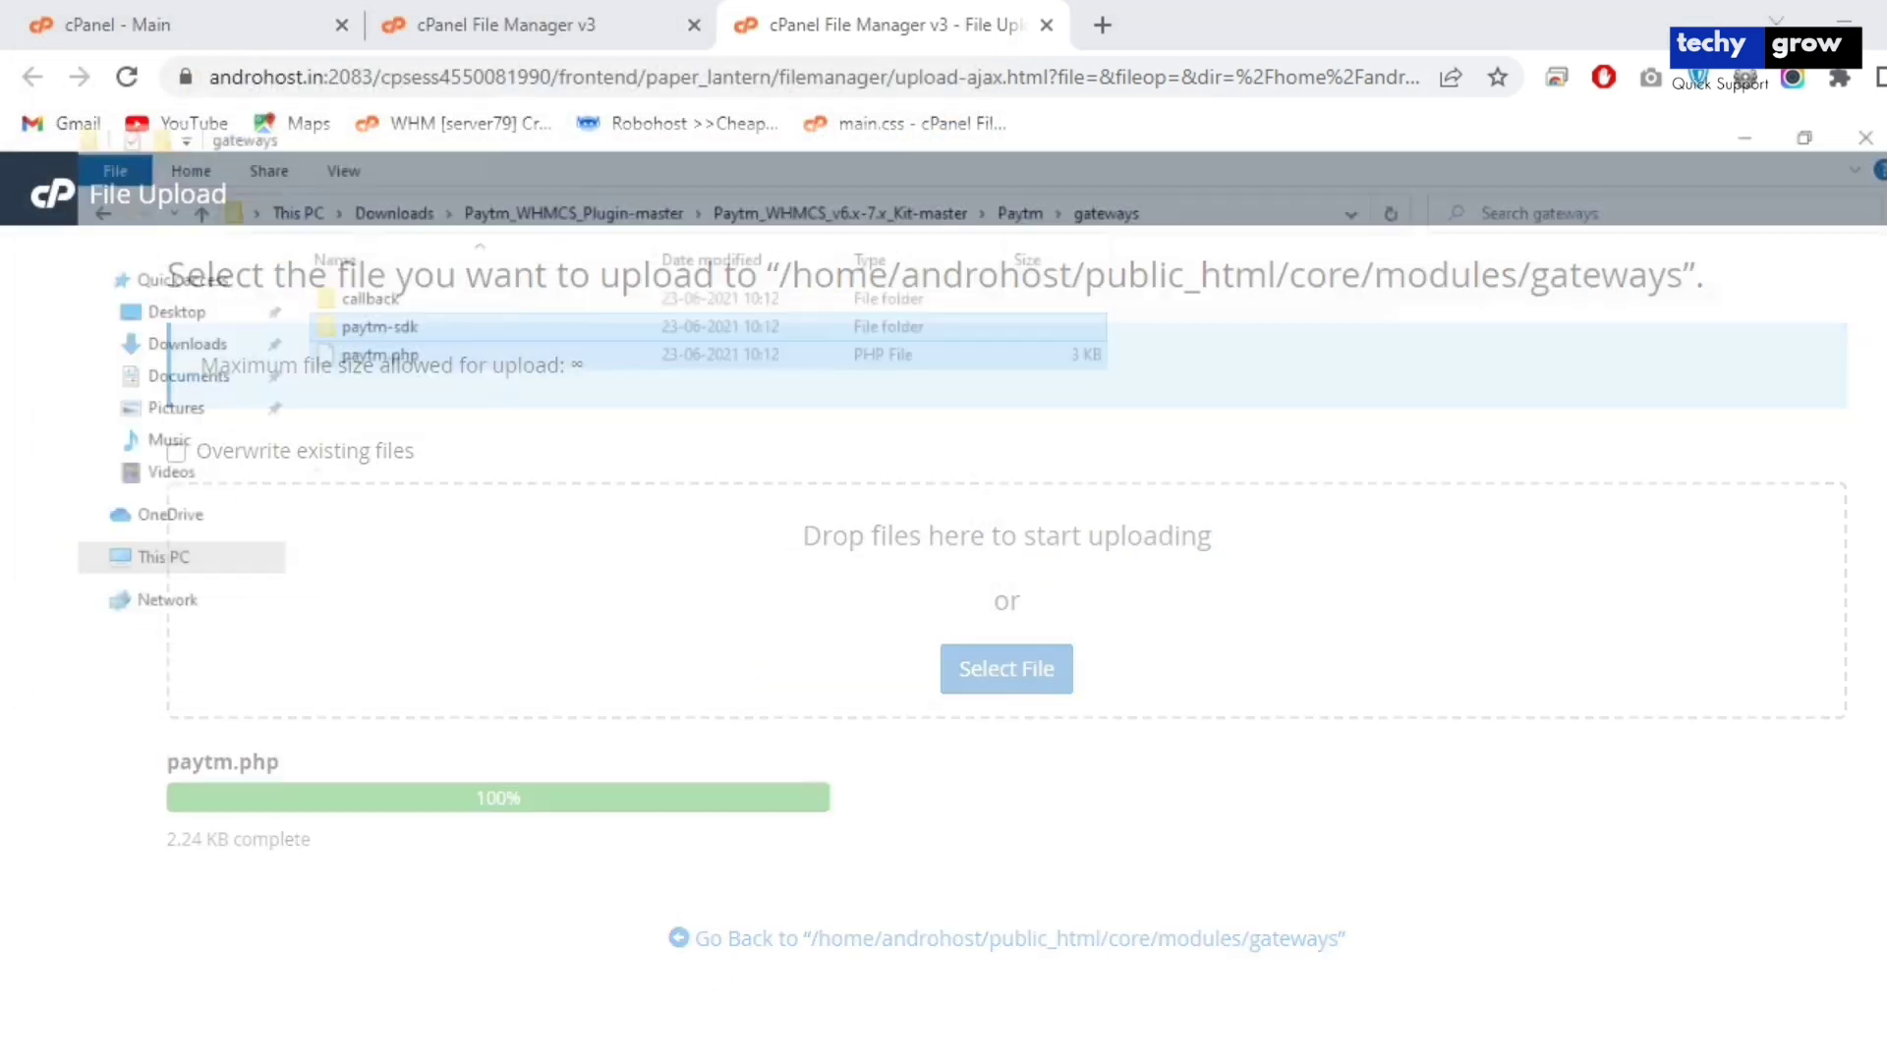
left_click(430, 218)
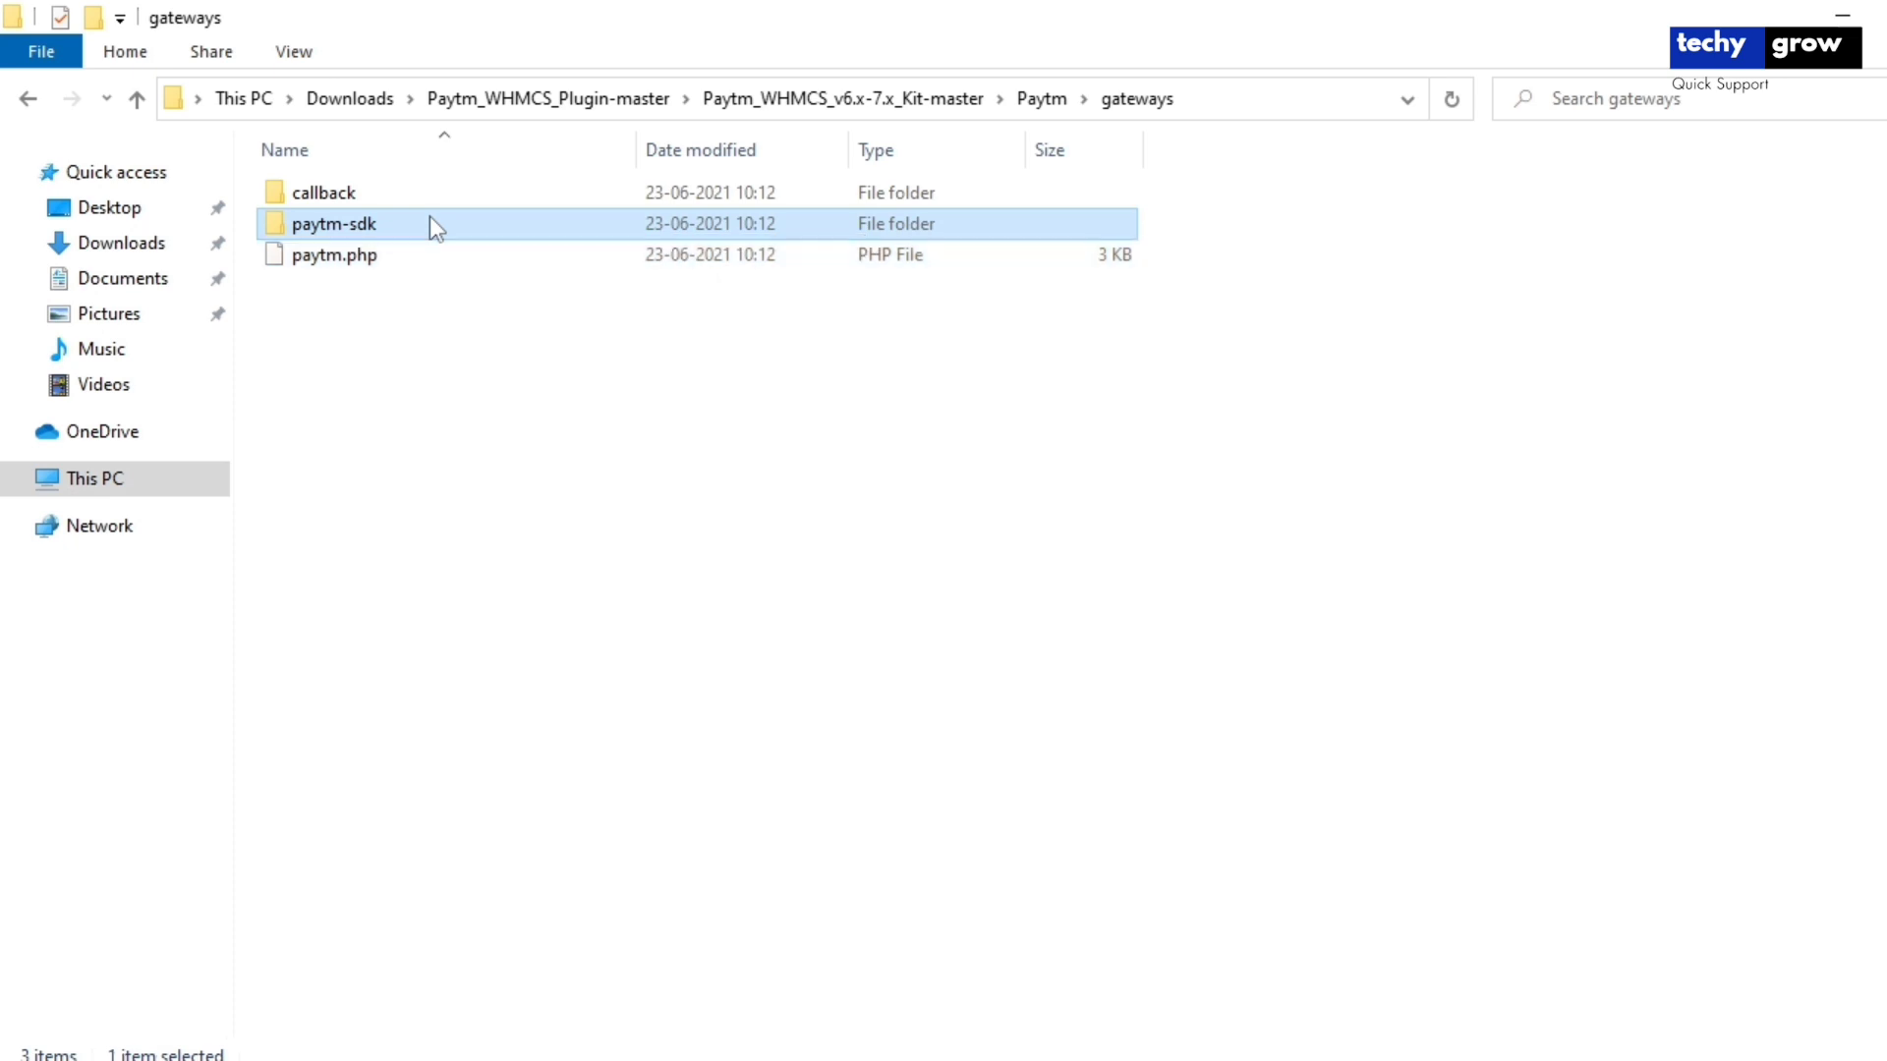
right_click(430, 217)
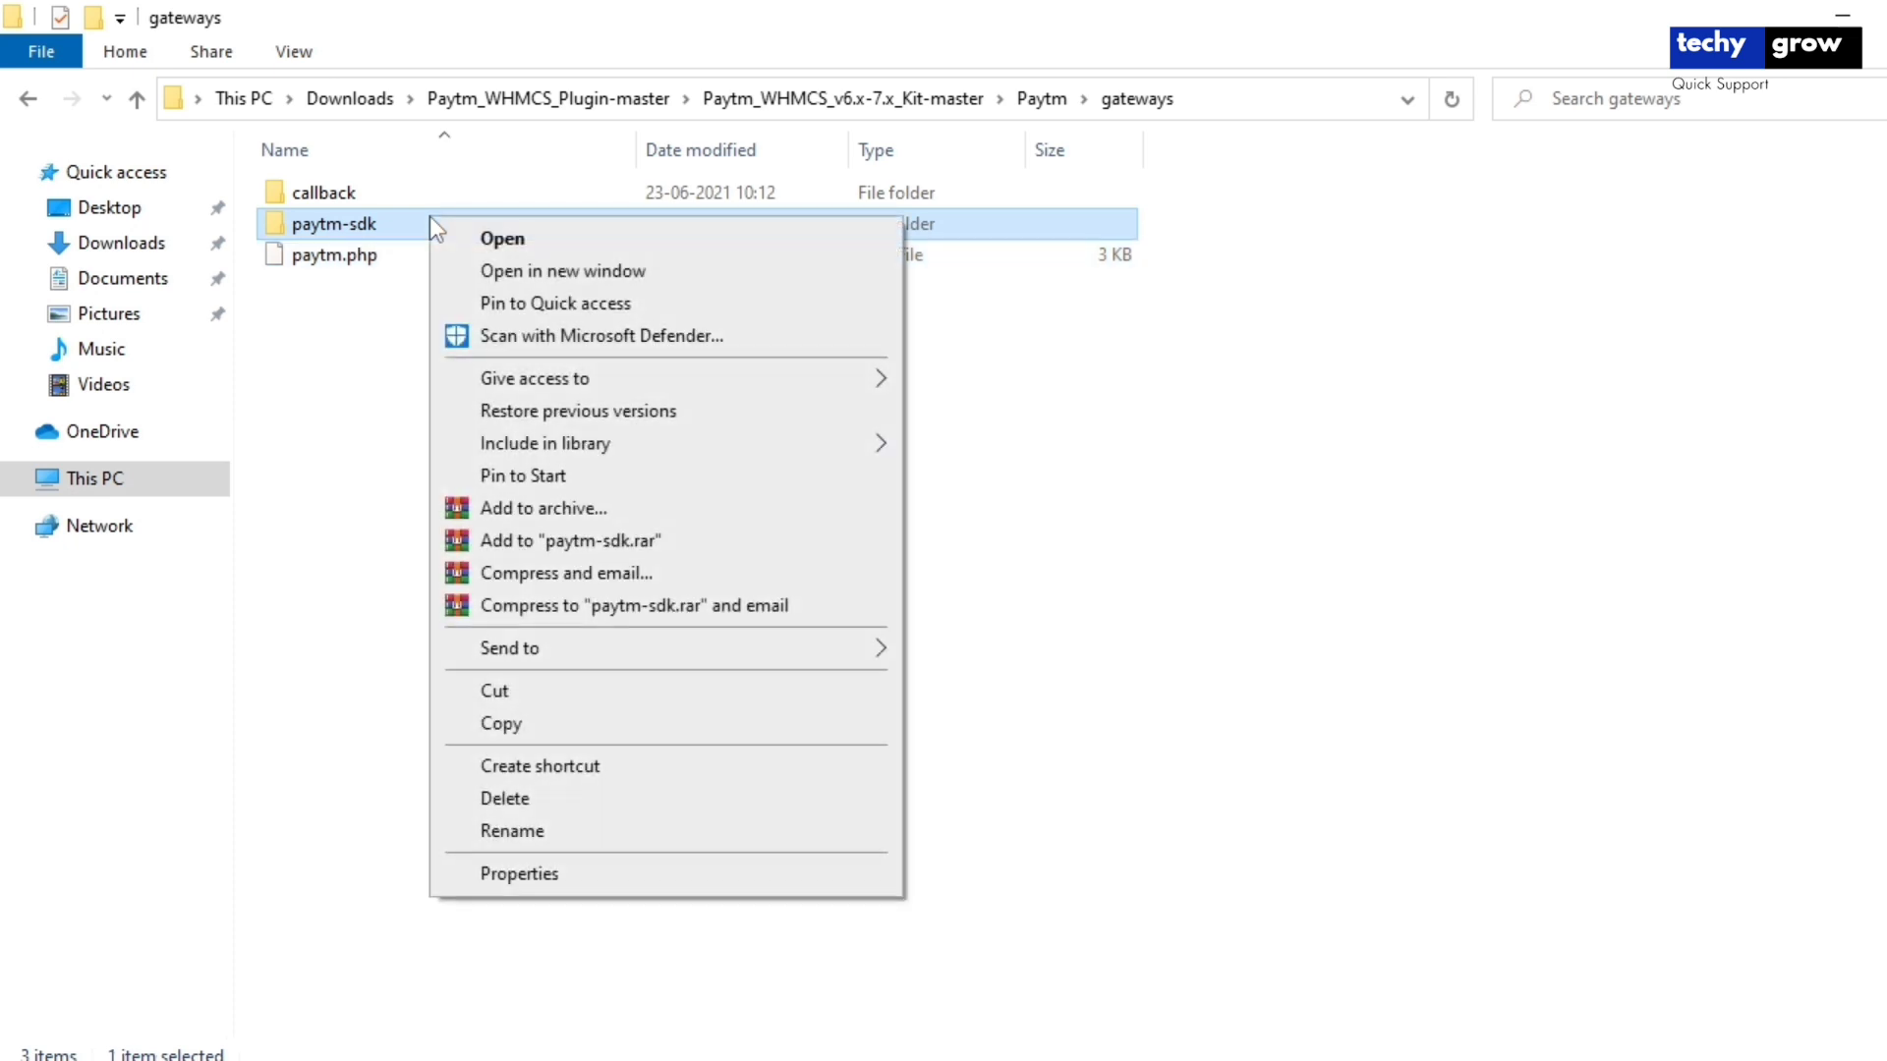
left_click(496, 516)
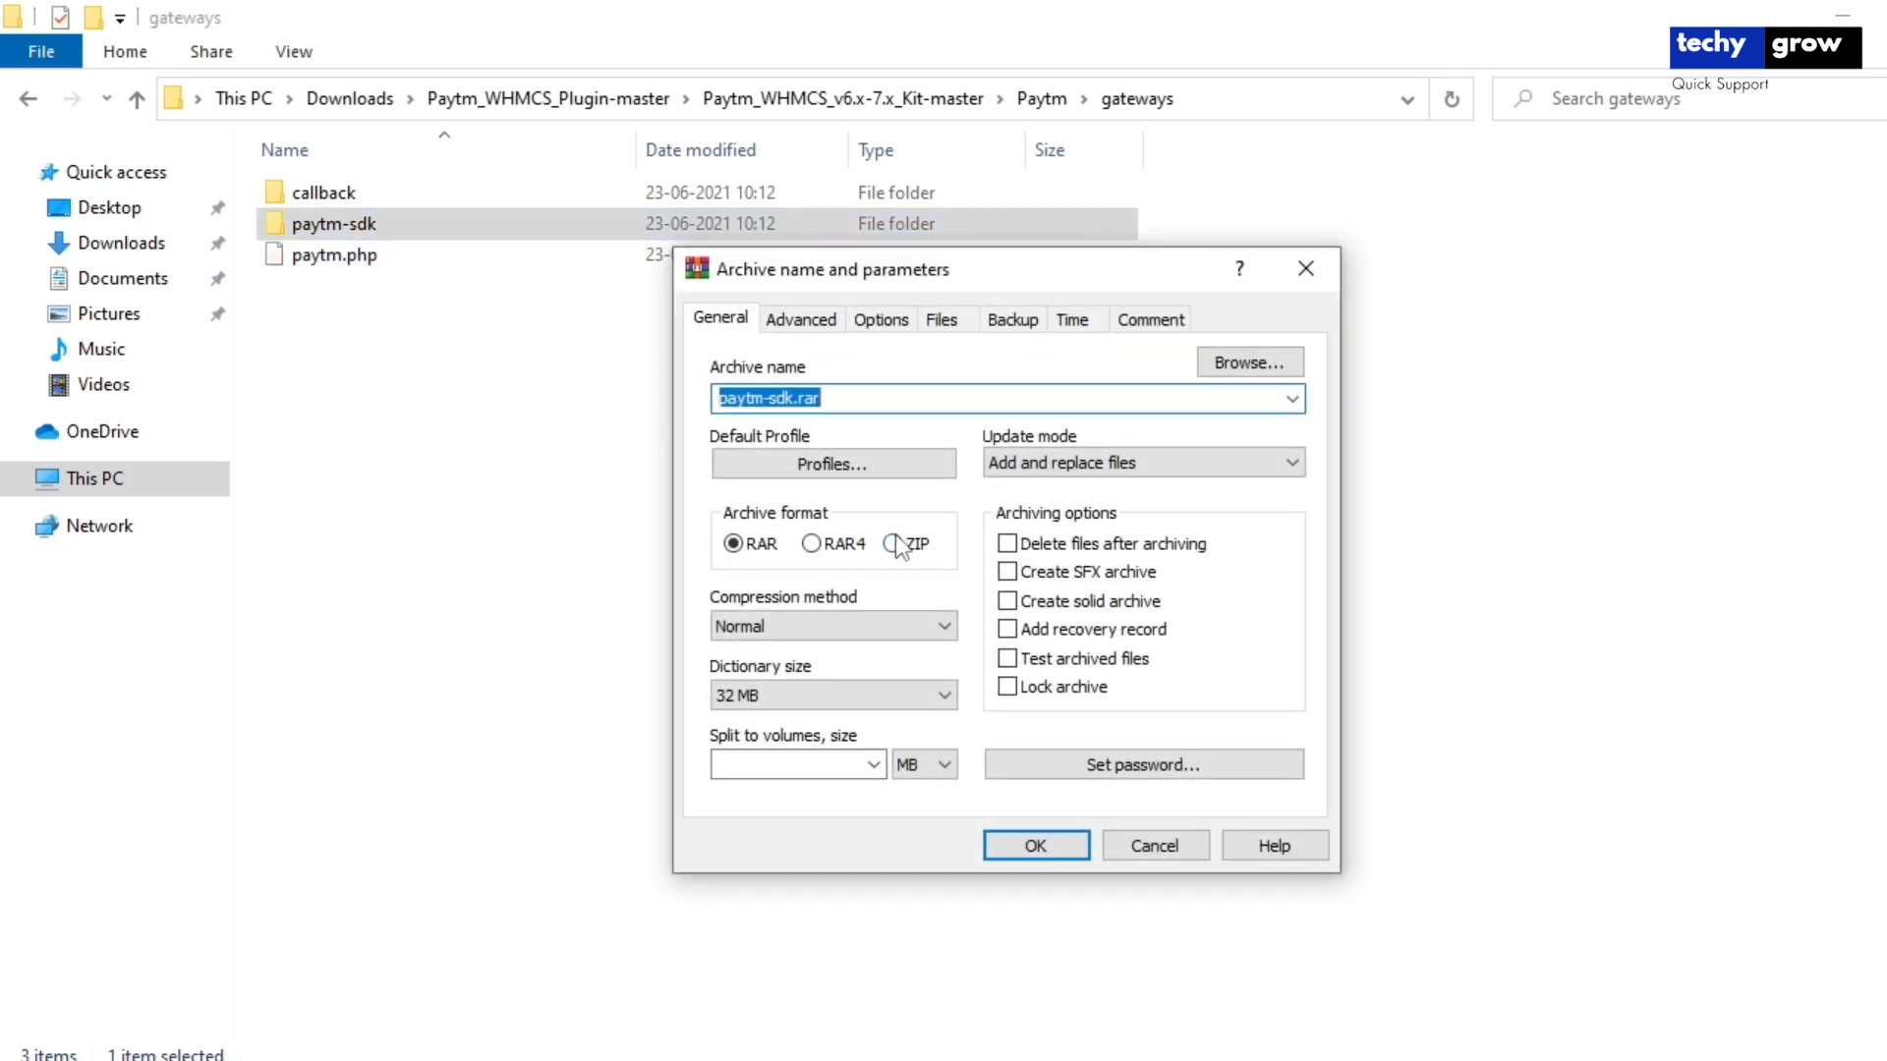
left_click(895, 544)
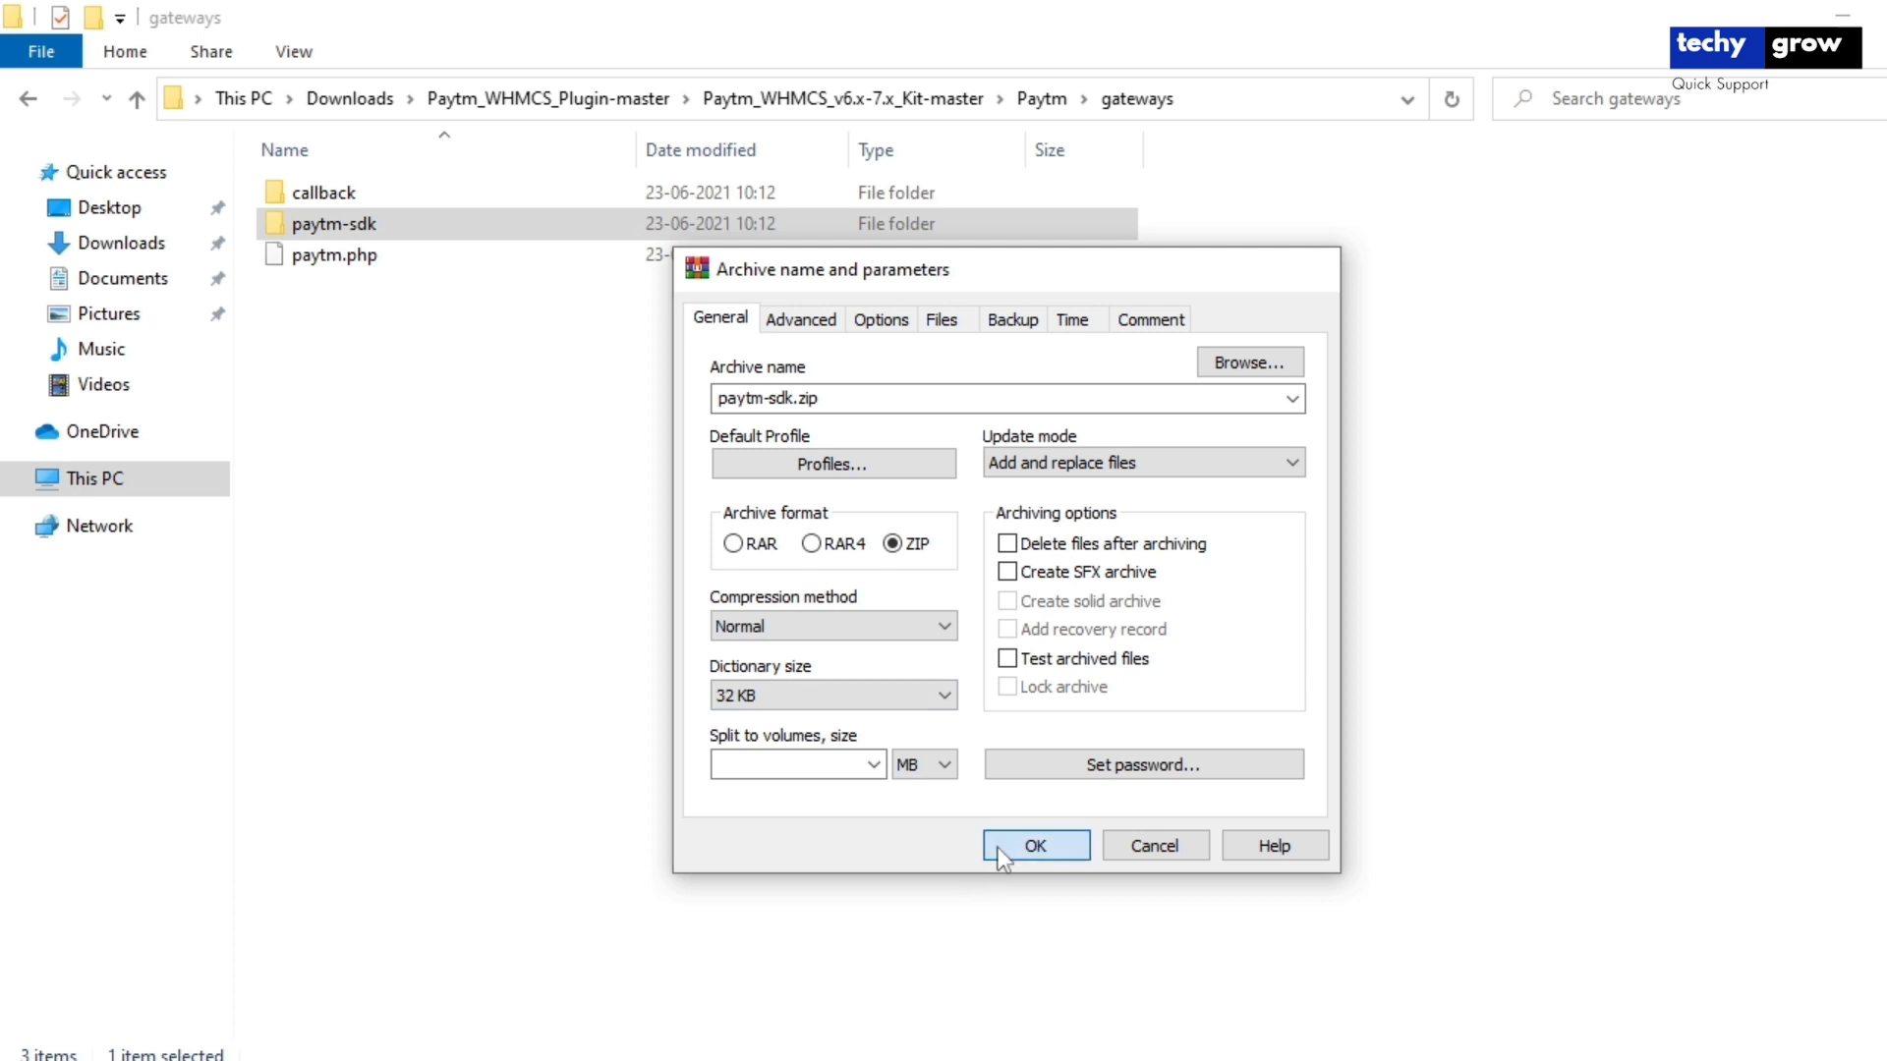
left_click(1002, 853)
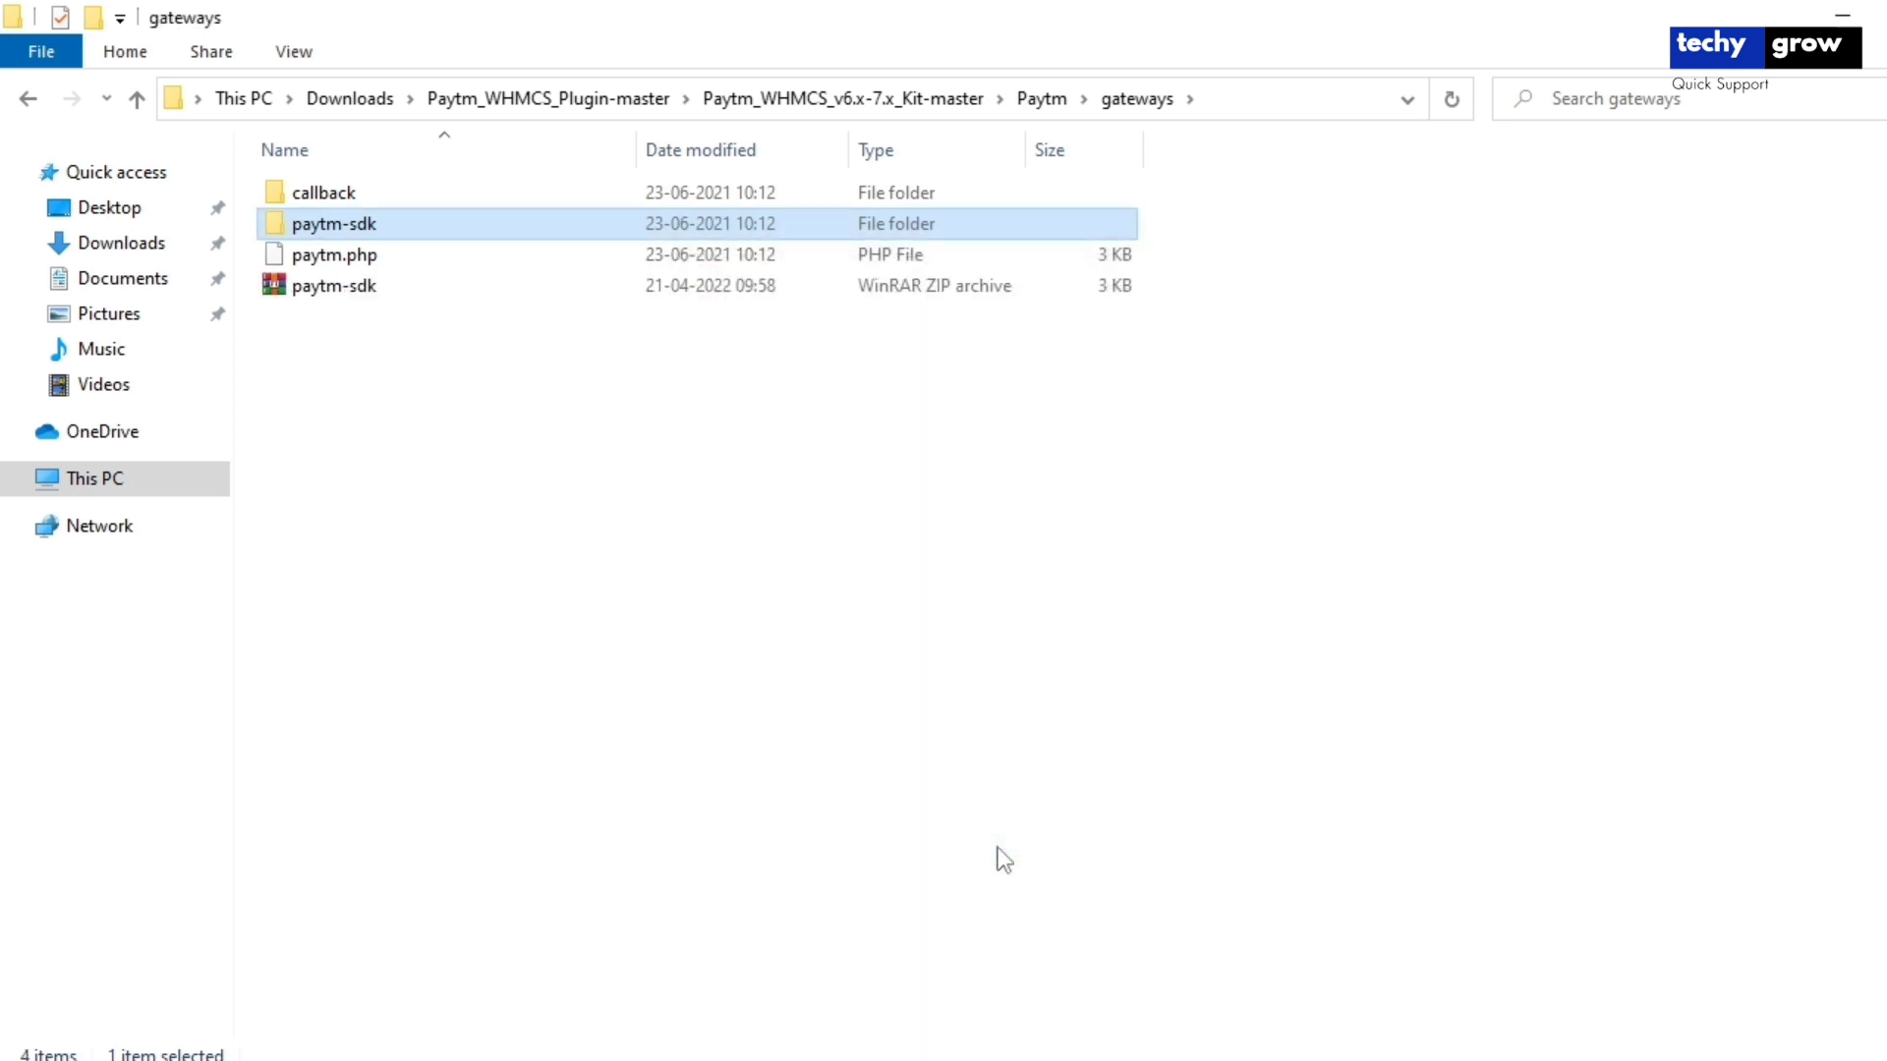
Return to the cPanel upload page in the browser and upload the paytm-sdk ZIP archive to the gateways folder.
left_click(959, 1057)
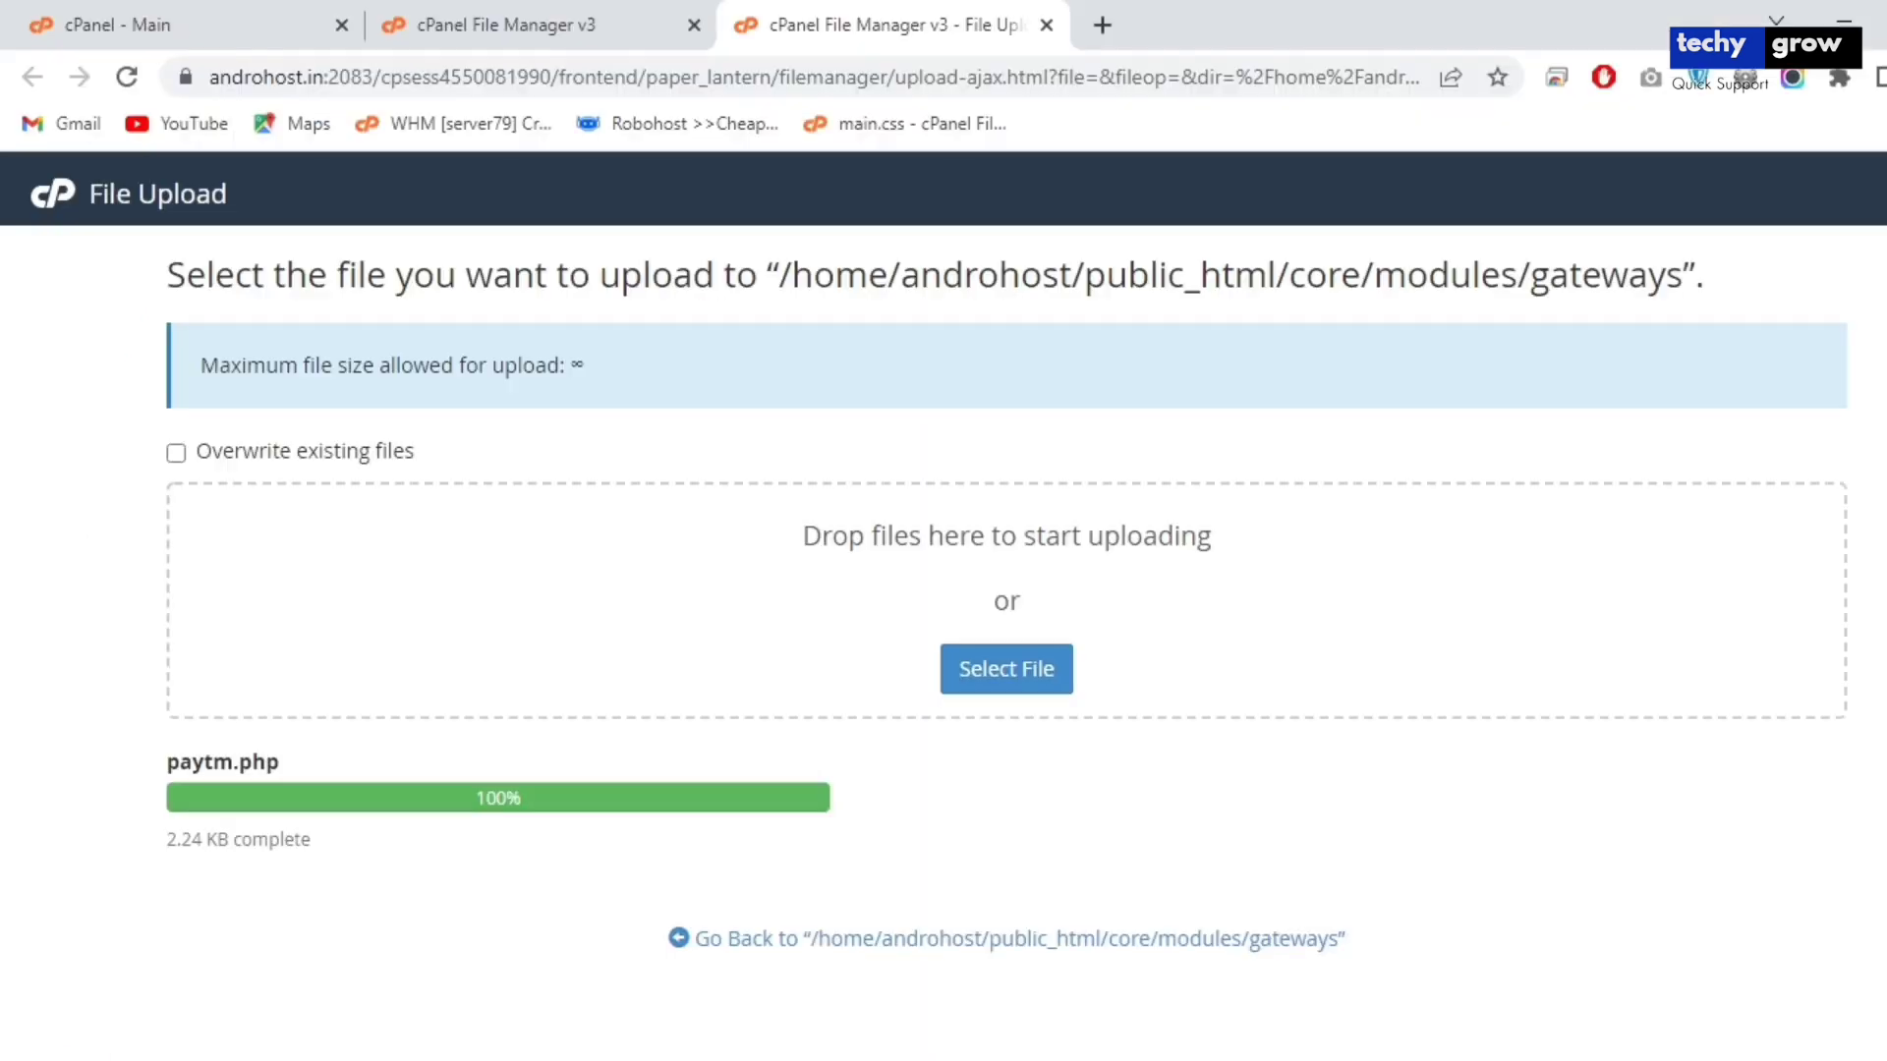
left_click(981, 678)
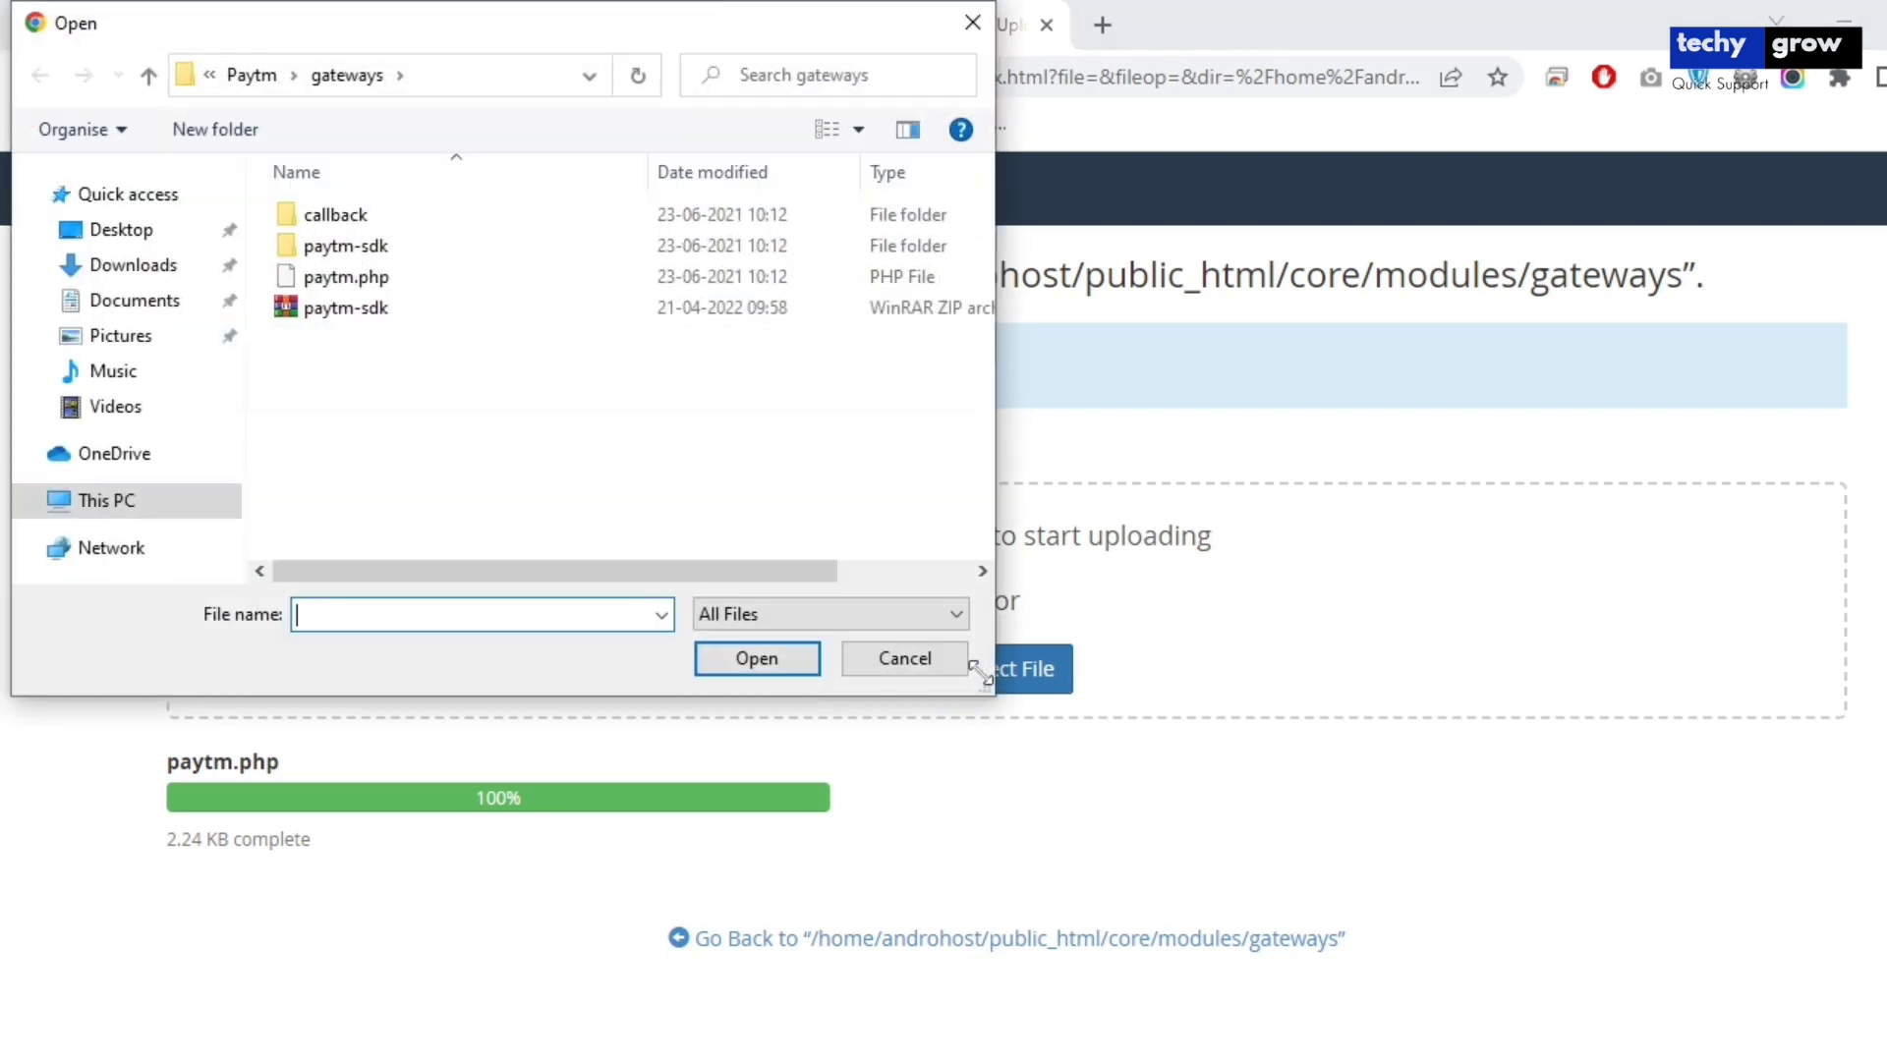
left_click(389, 312)
double_click(387, 311)
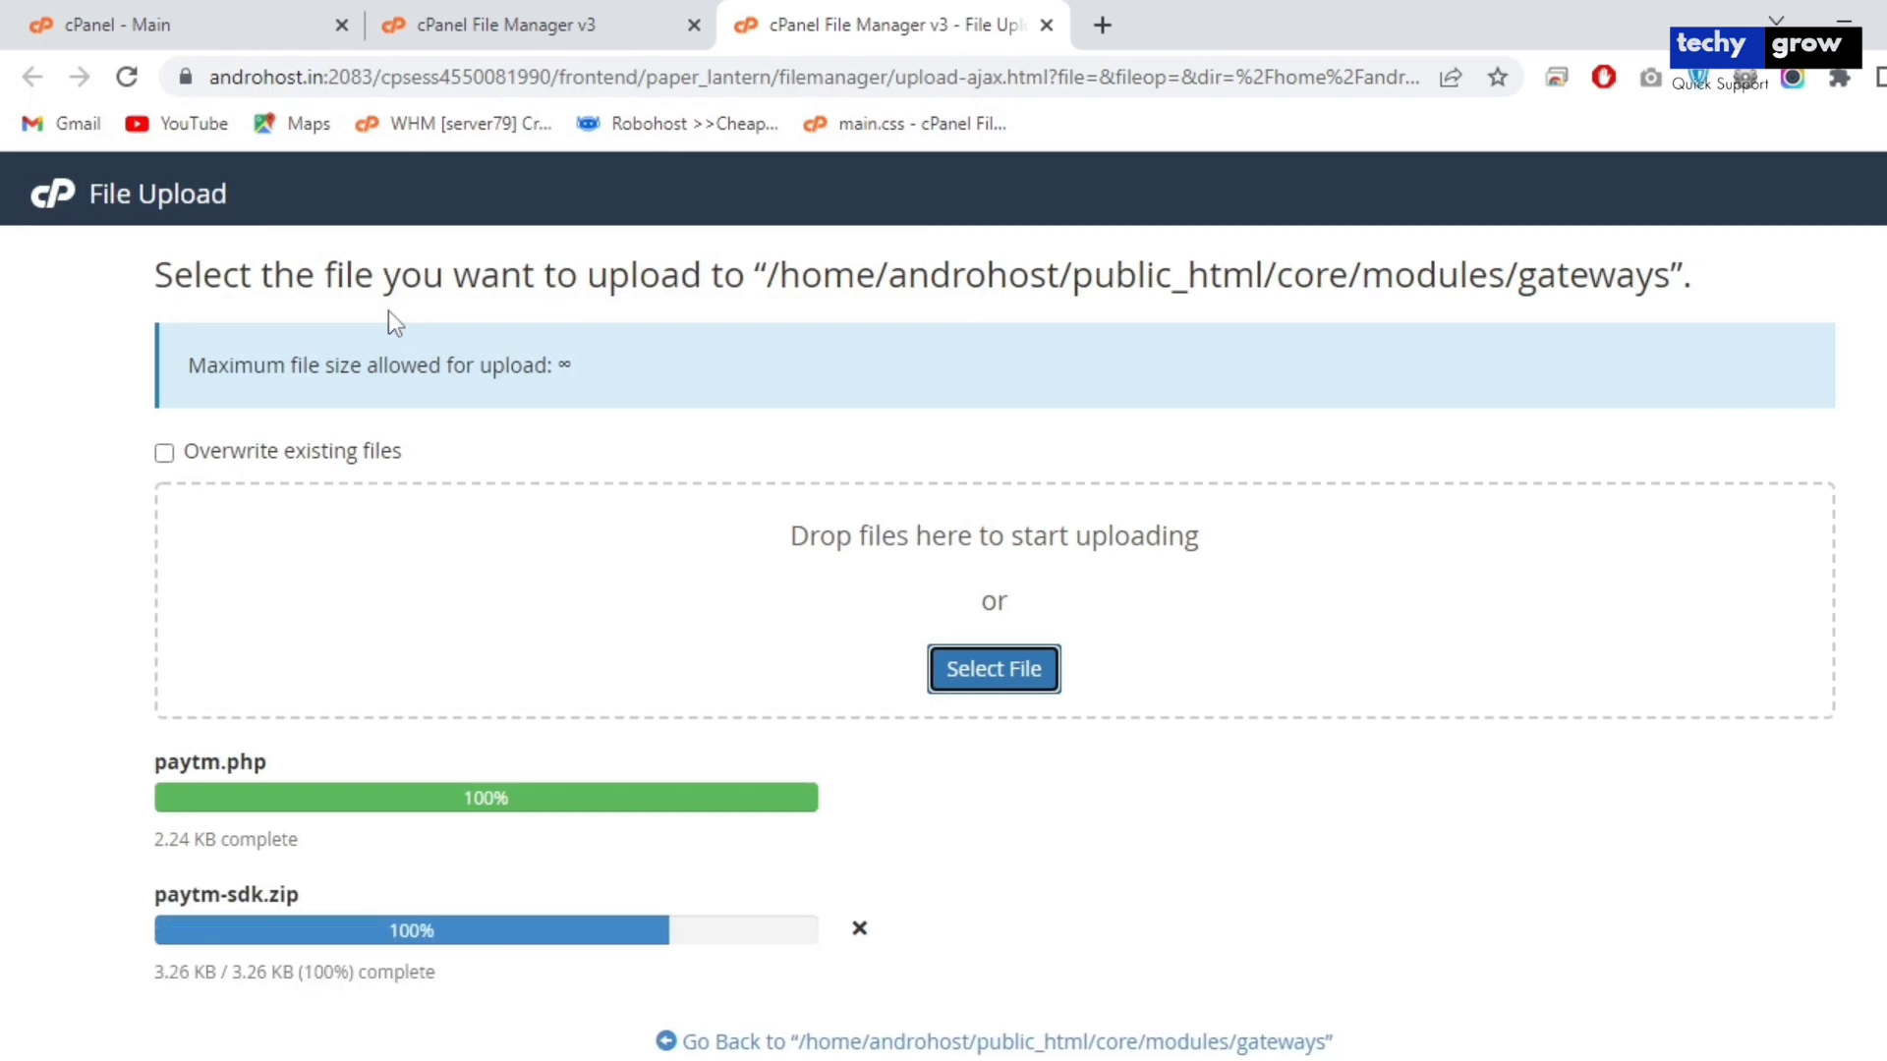
Reload the gateways folder listing in File Manager and extract paytm-sdk.zip there.
left_click(487, 14)
left_click(1087, 363)
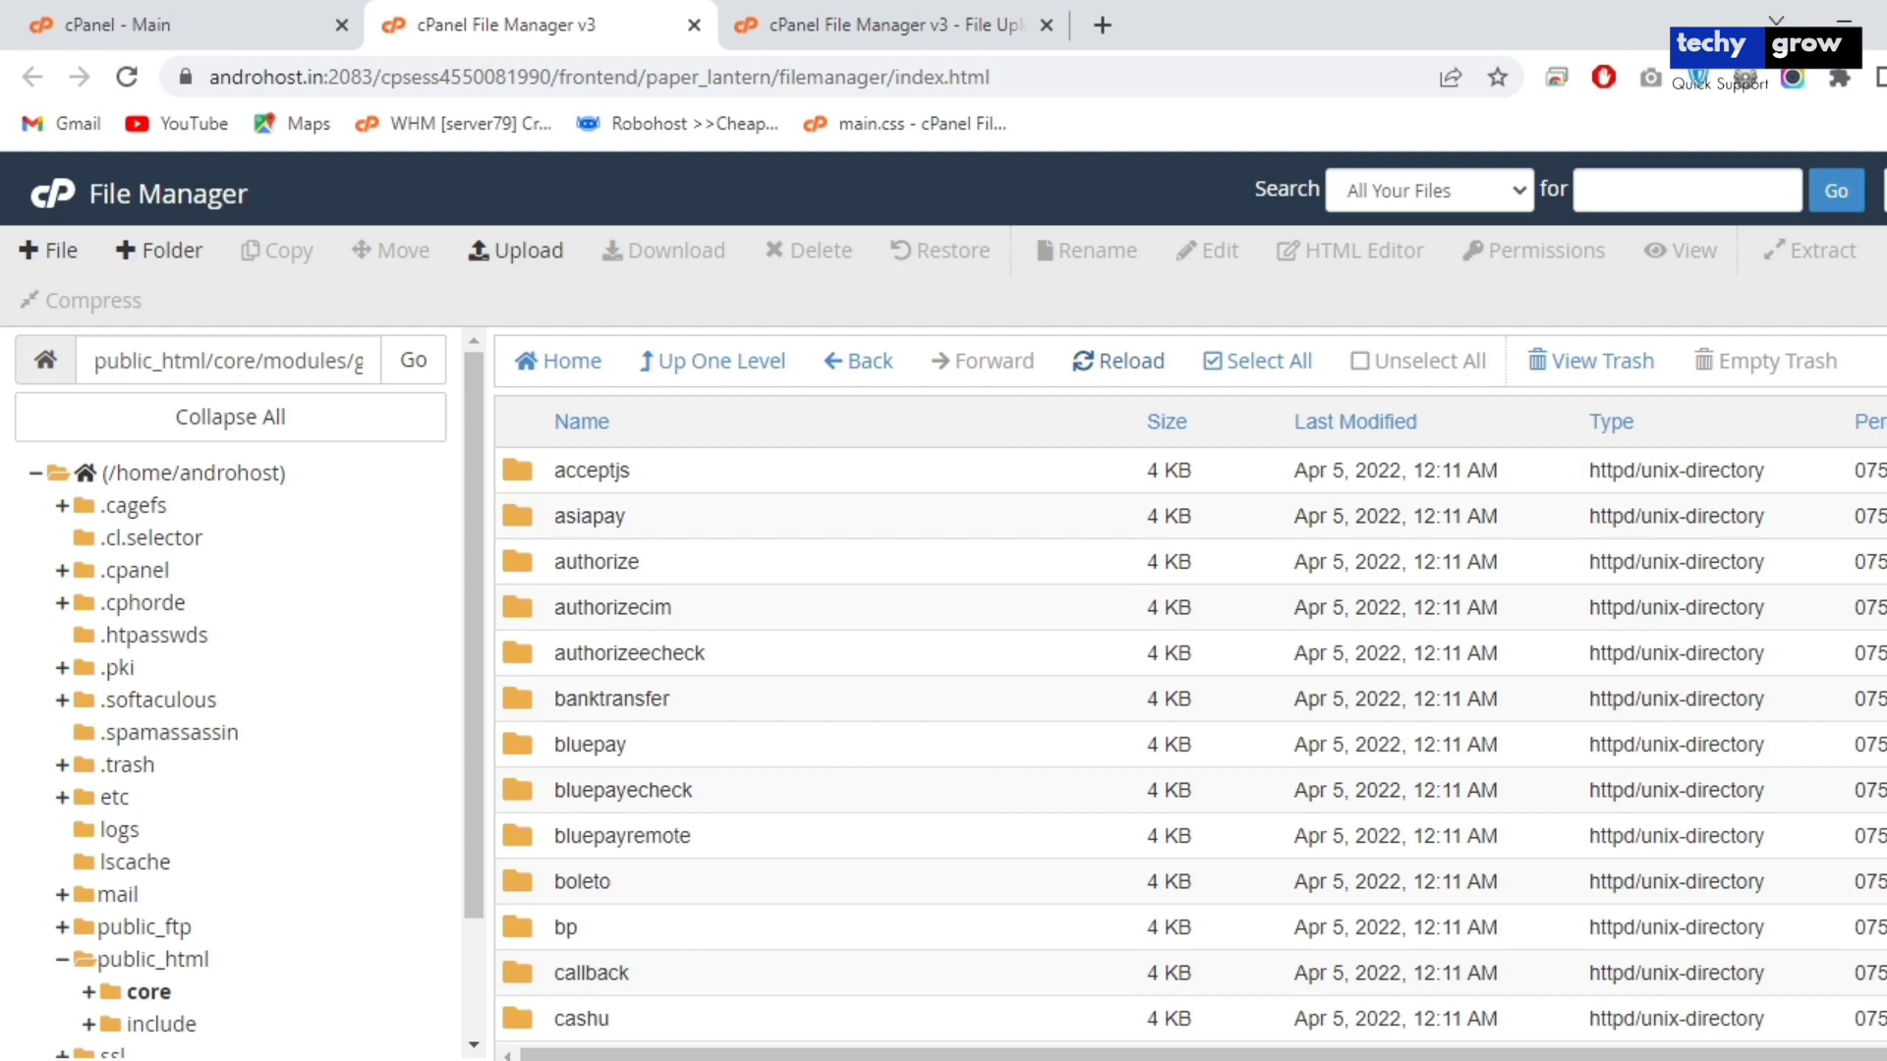
scroll(1191, 746, "down", 20)
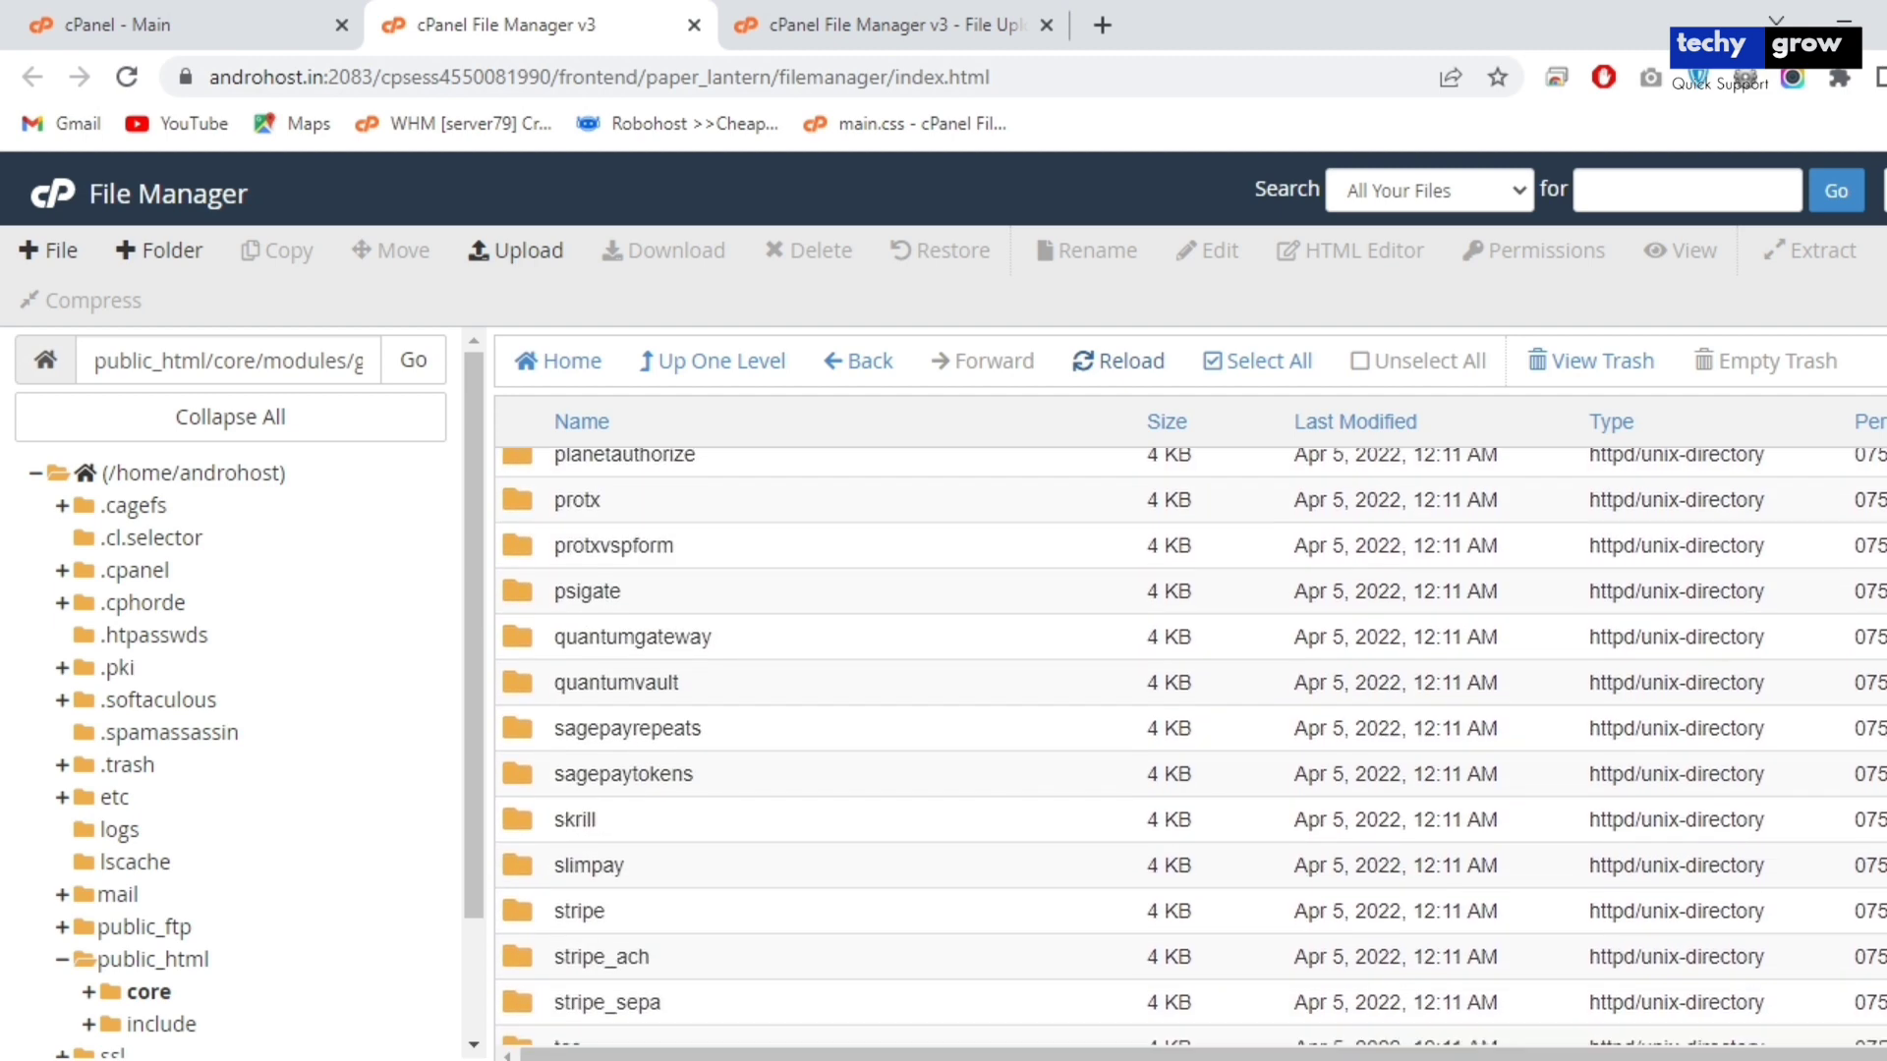
scroll(1191, 746, "down", 15)
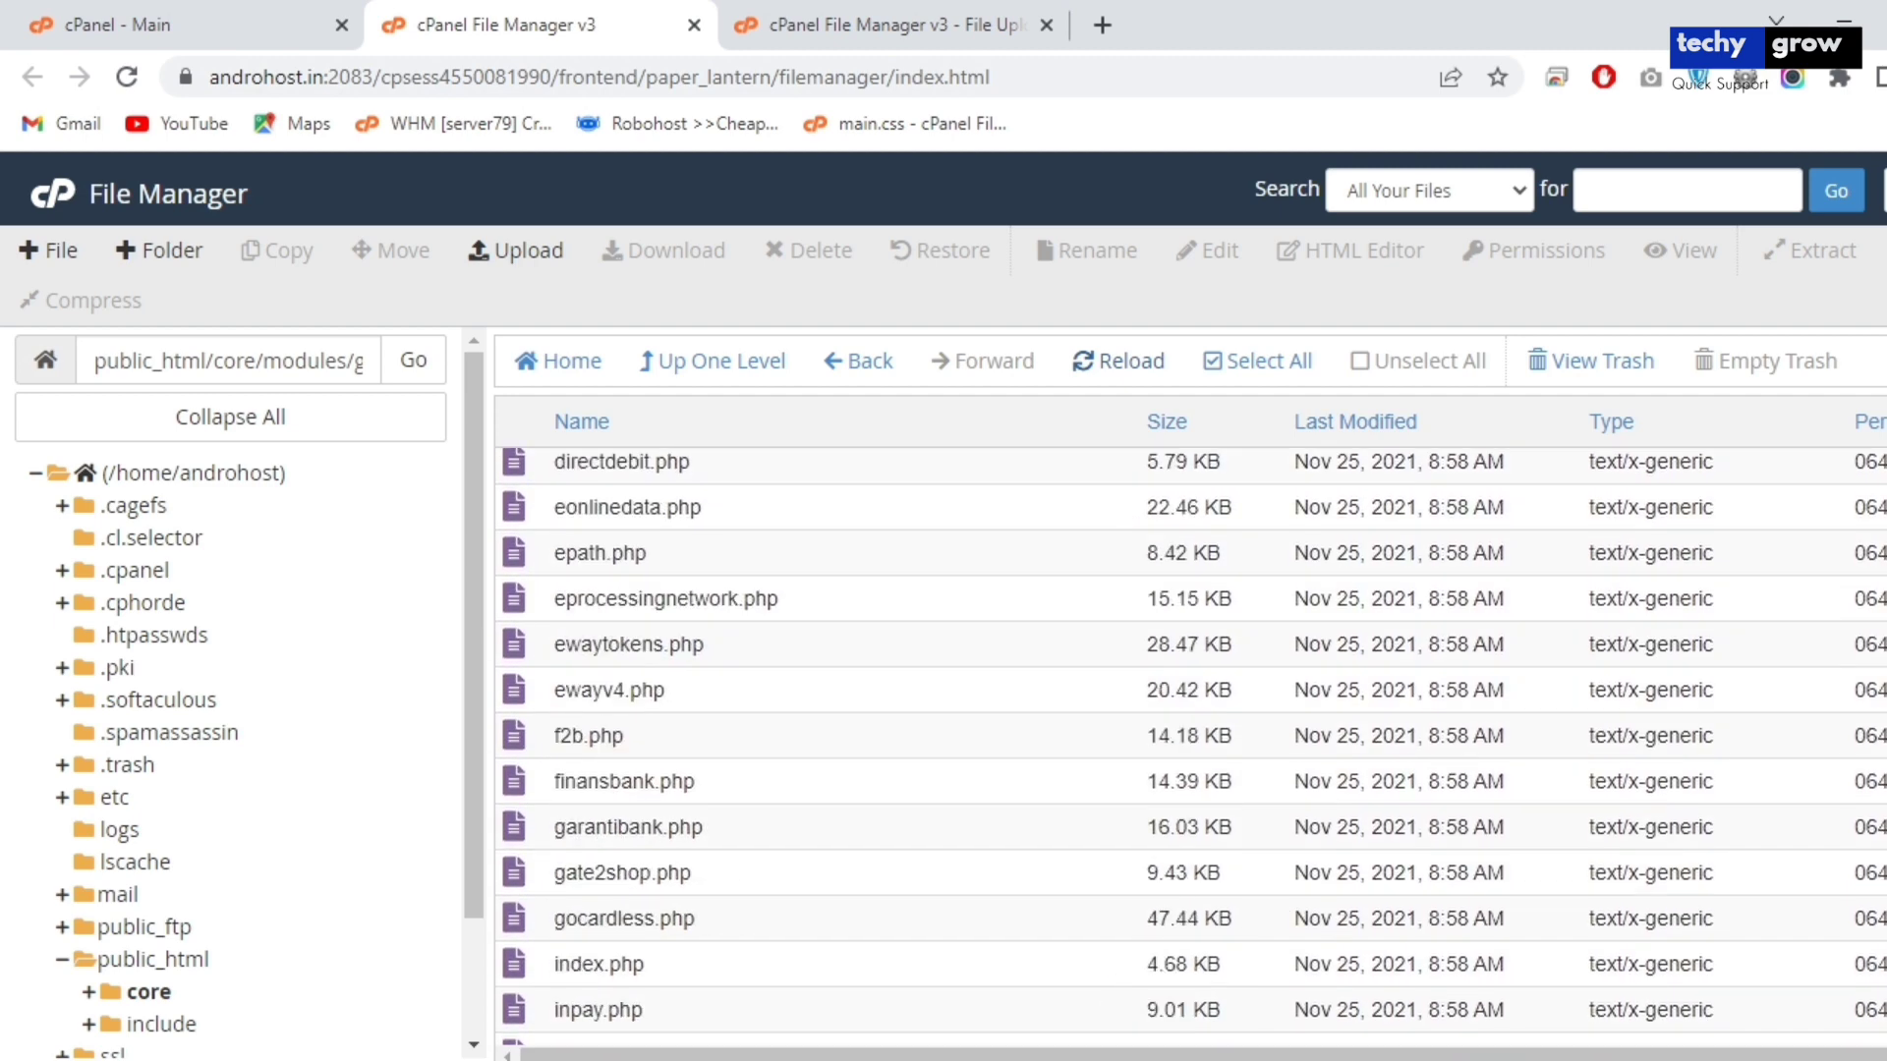
scroll(1192, 746, "down", 15)
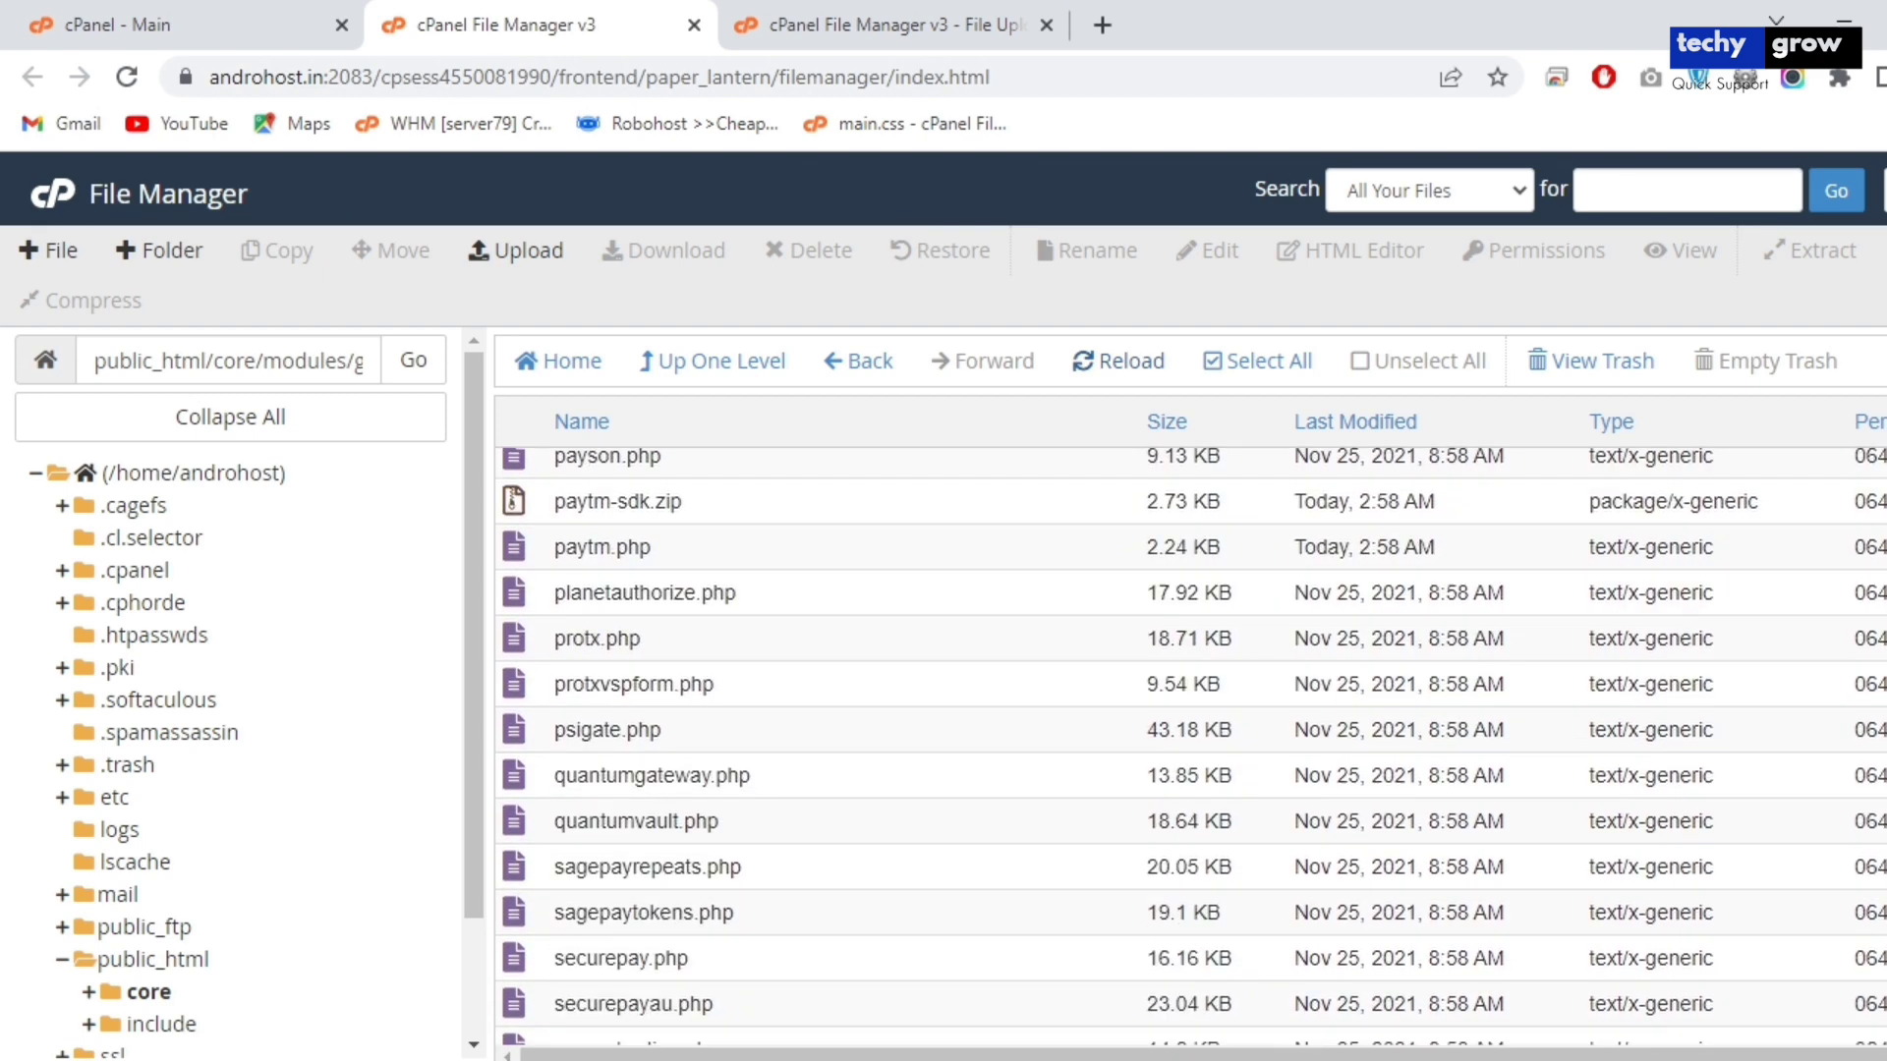
scroll(1192, 746, "up", 1)
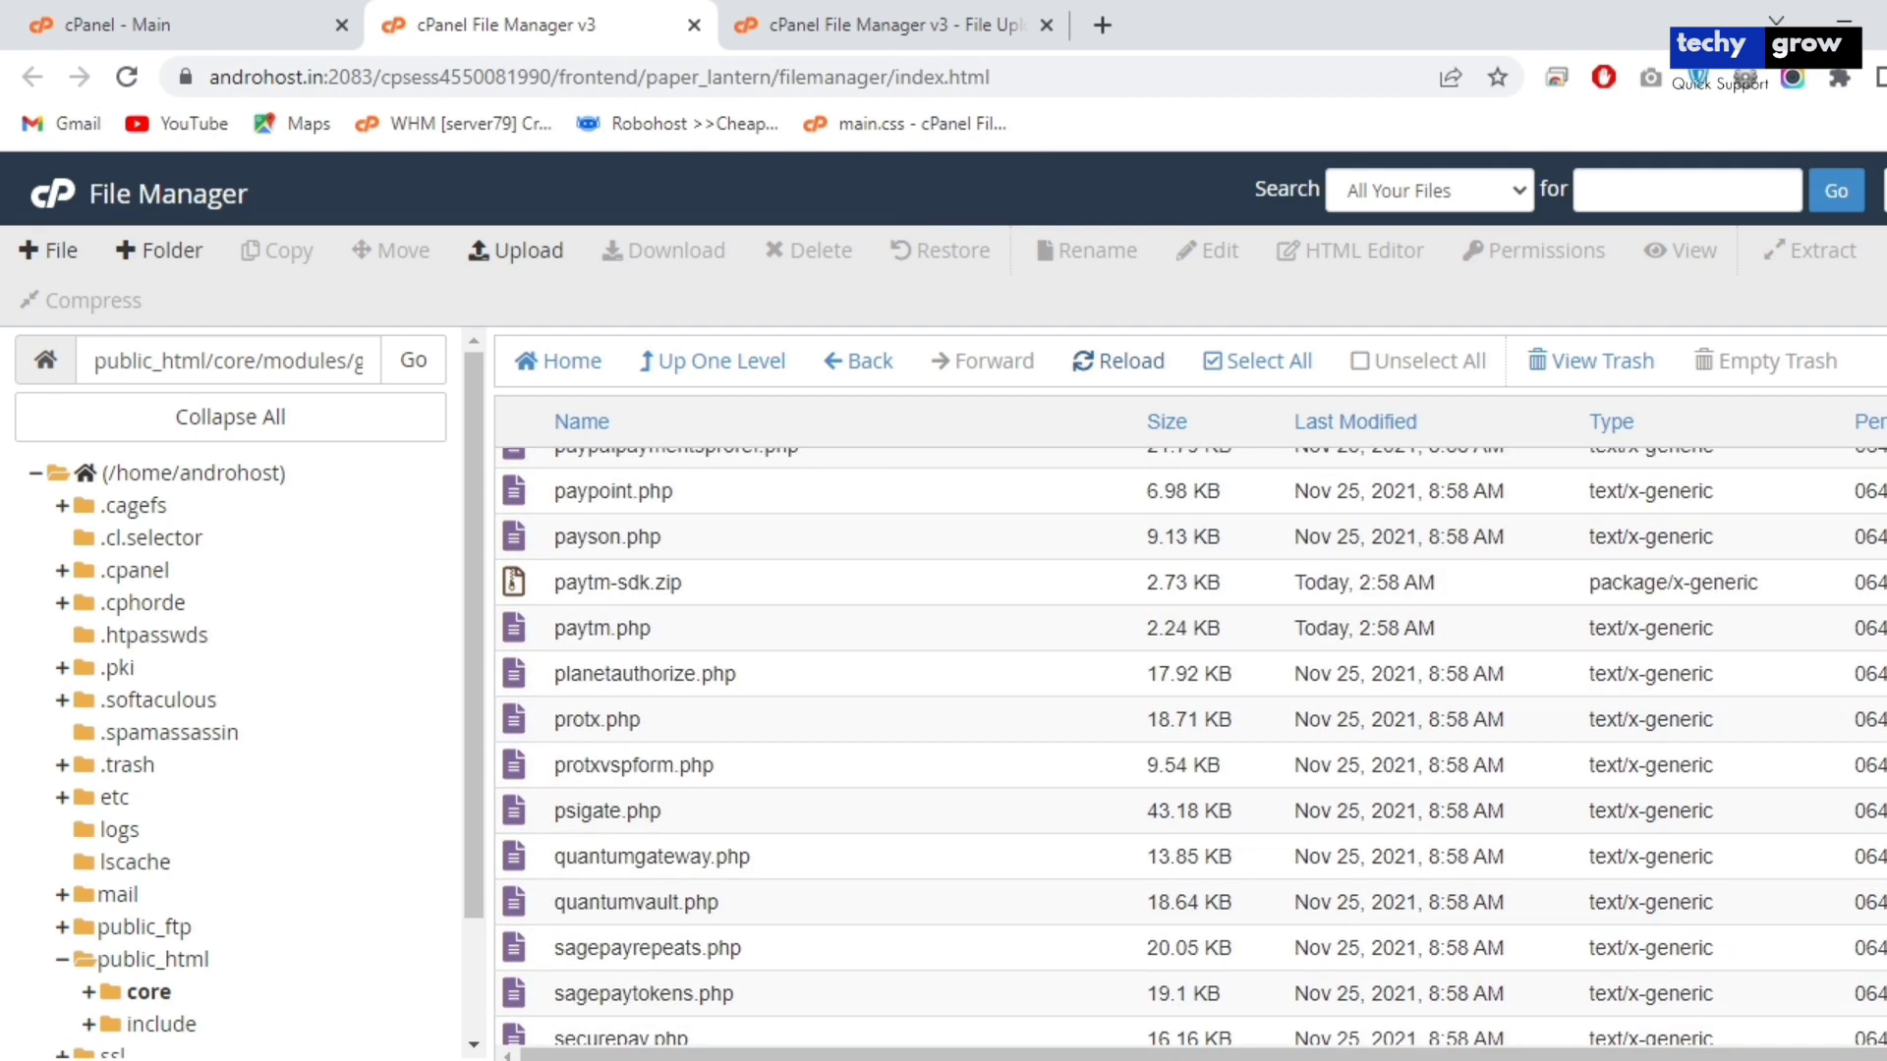
left_click(836, 585)
right_click(834, 585)
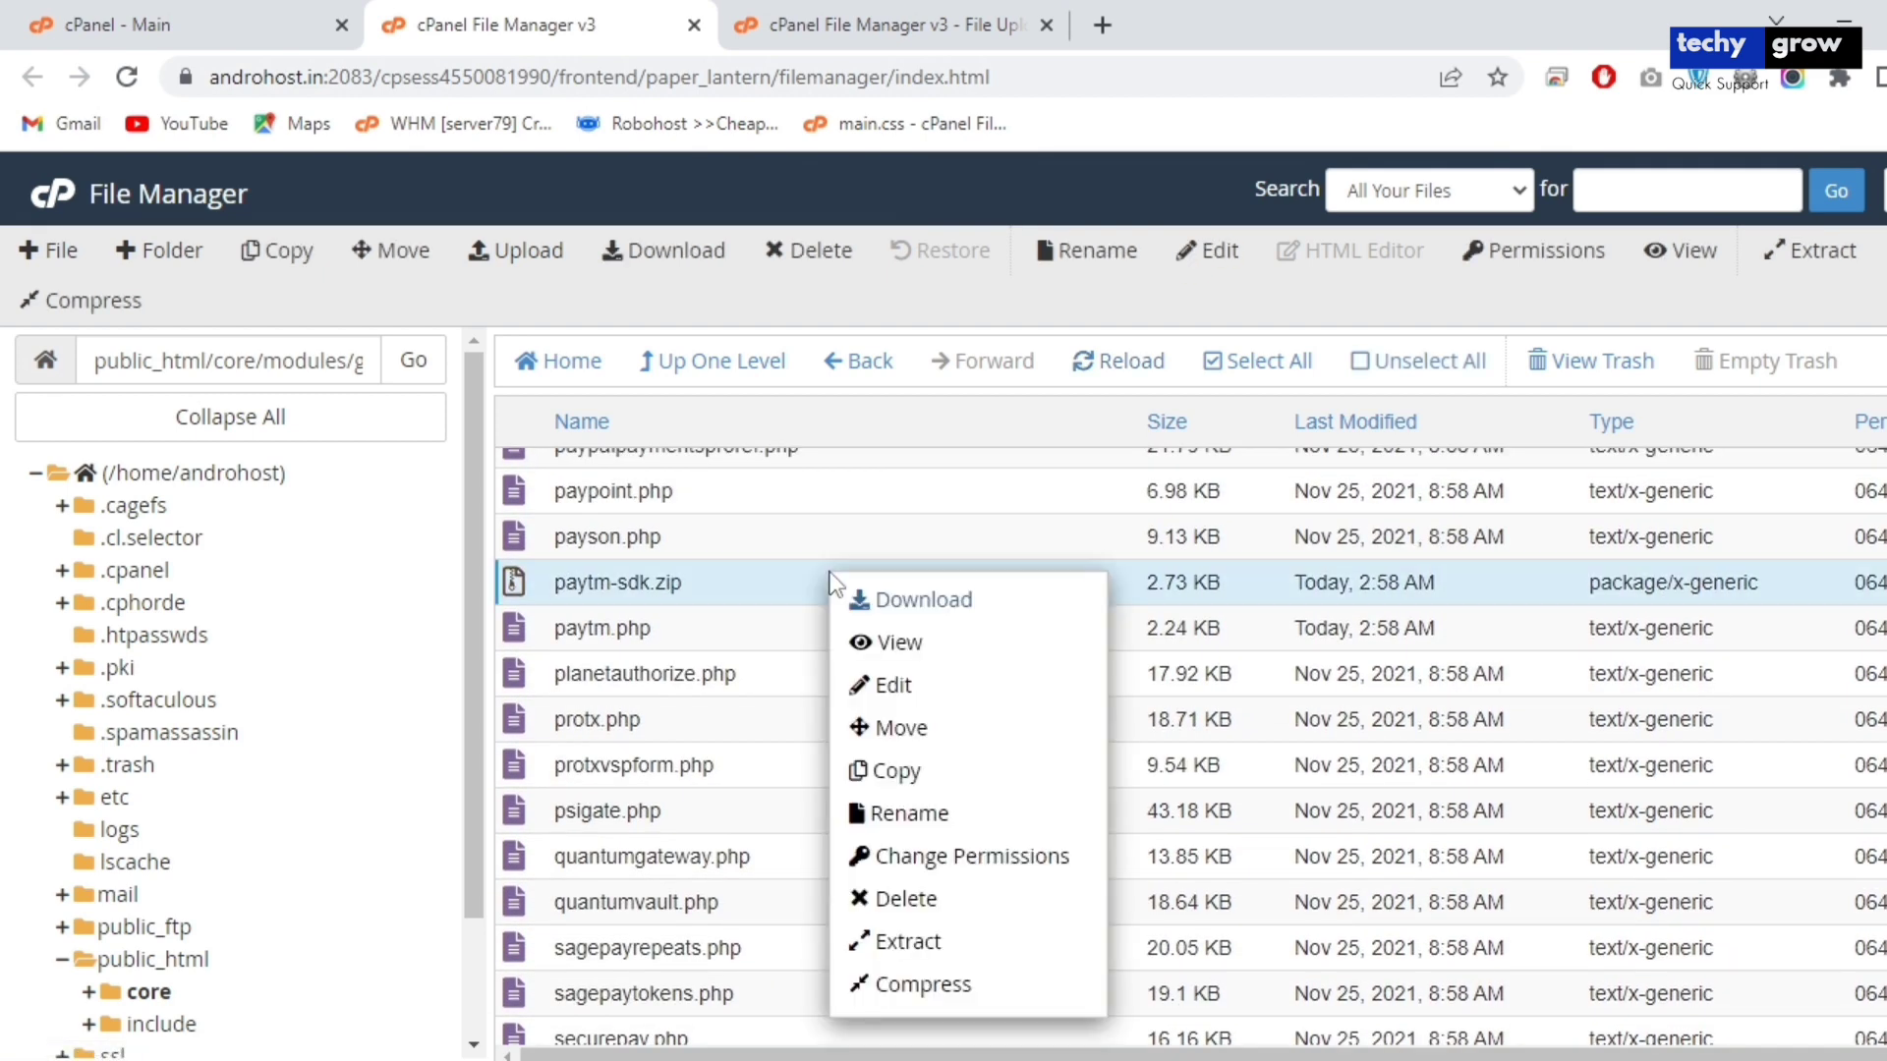
left_click(874, 941)
left_click(1205, 752)
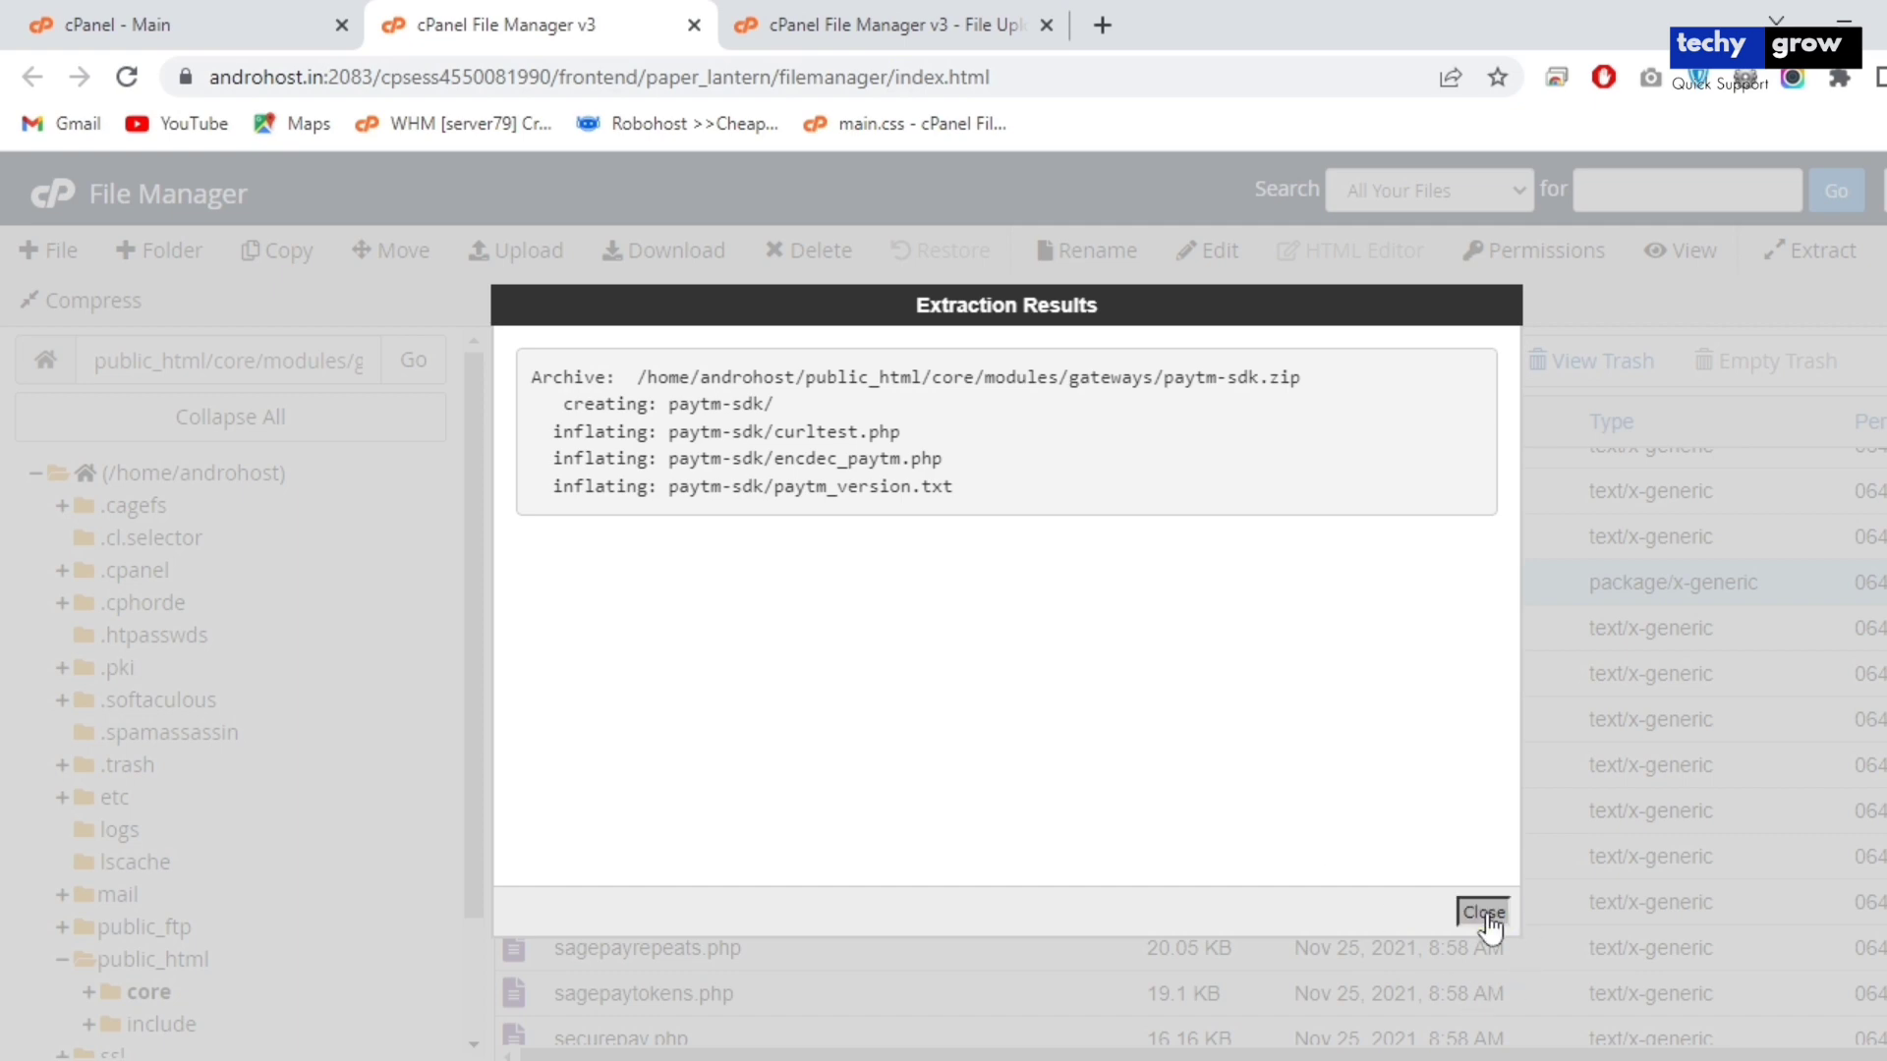
left_click(1484, 915)
Delete the paytm-sdk.zip archive from the gateways folder.
key("Delete")
key("Return")
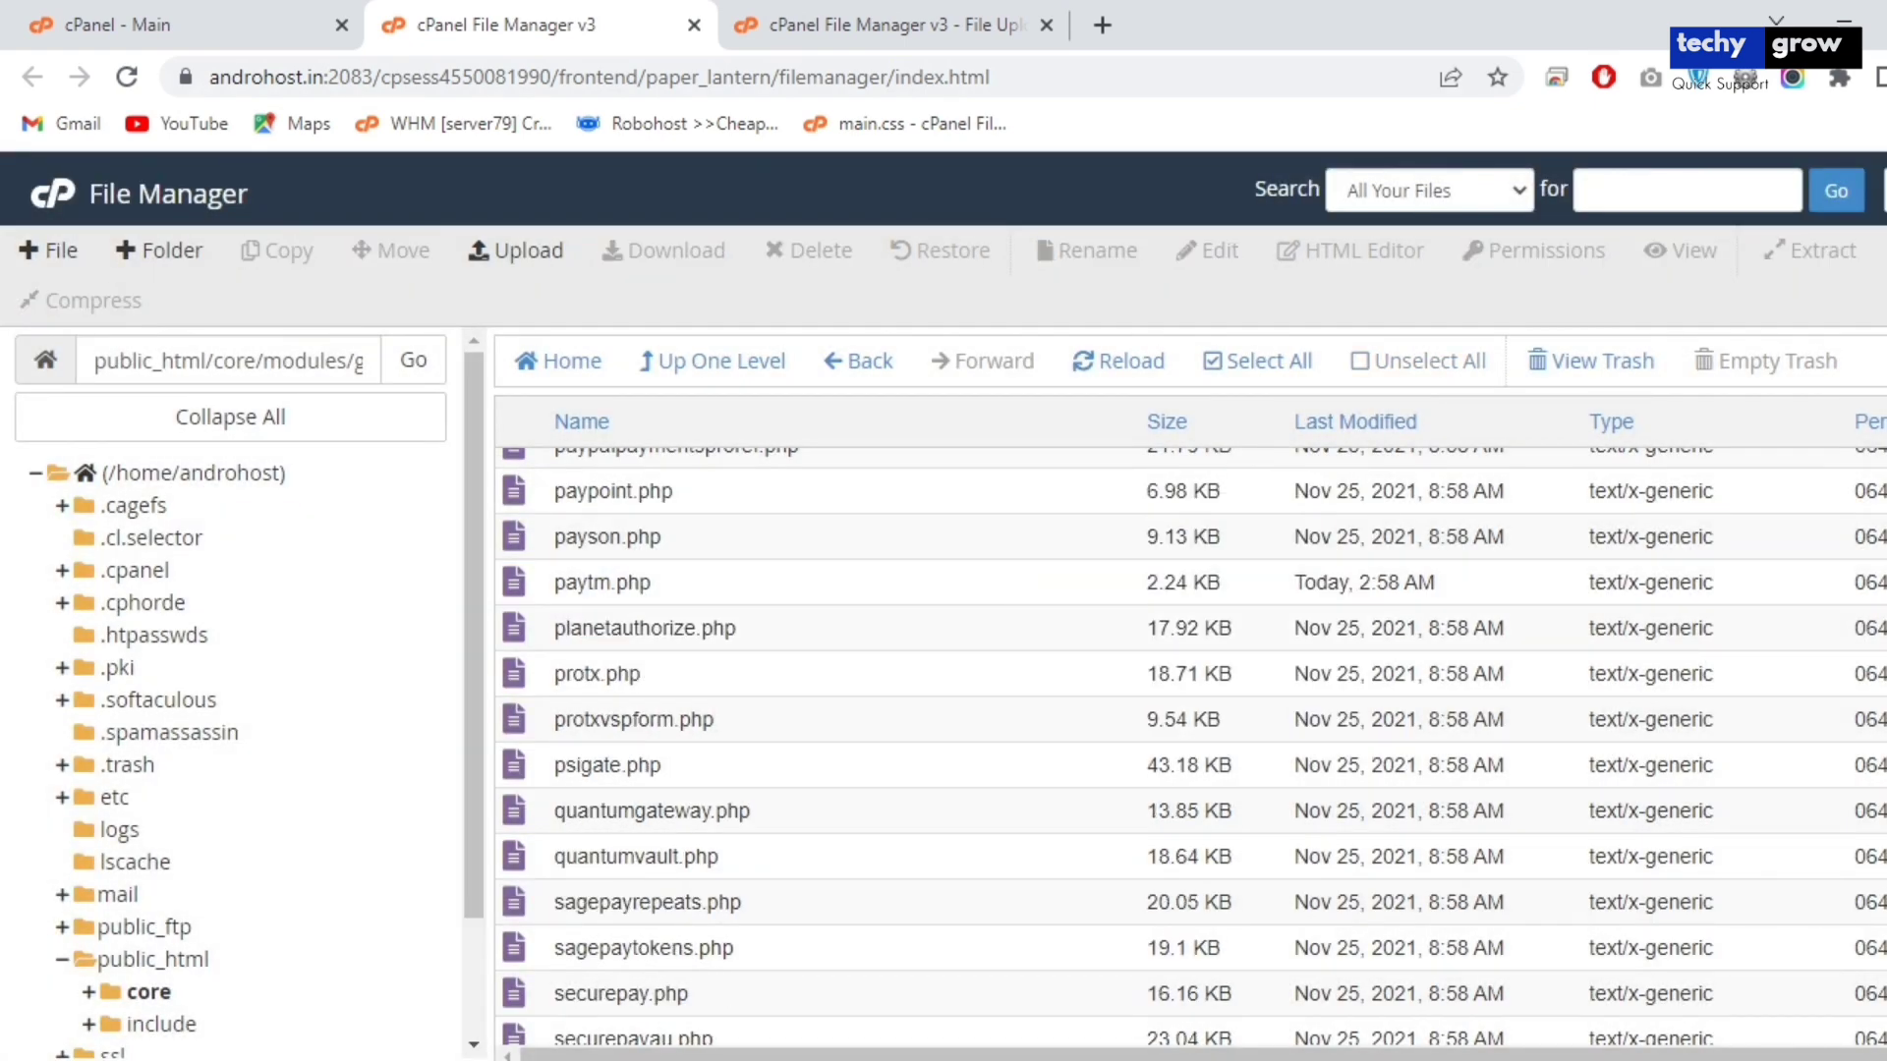
Open the callback folder inside the gateways folder.
scroll(1192, 746, "up", 20)
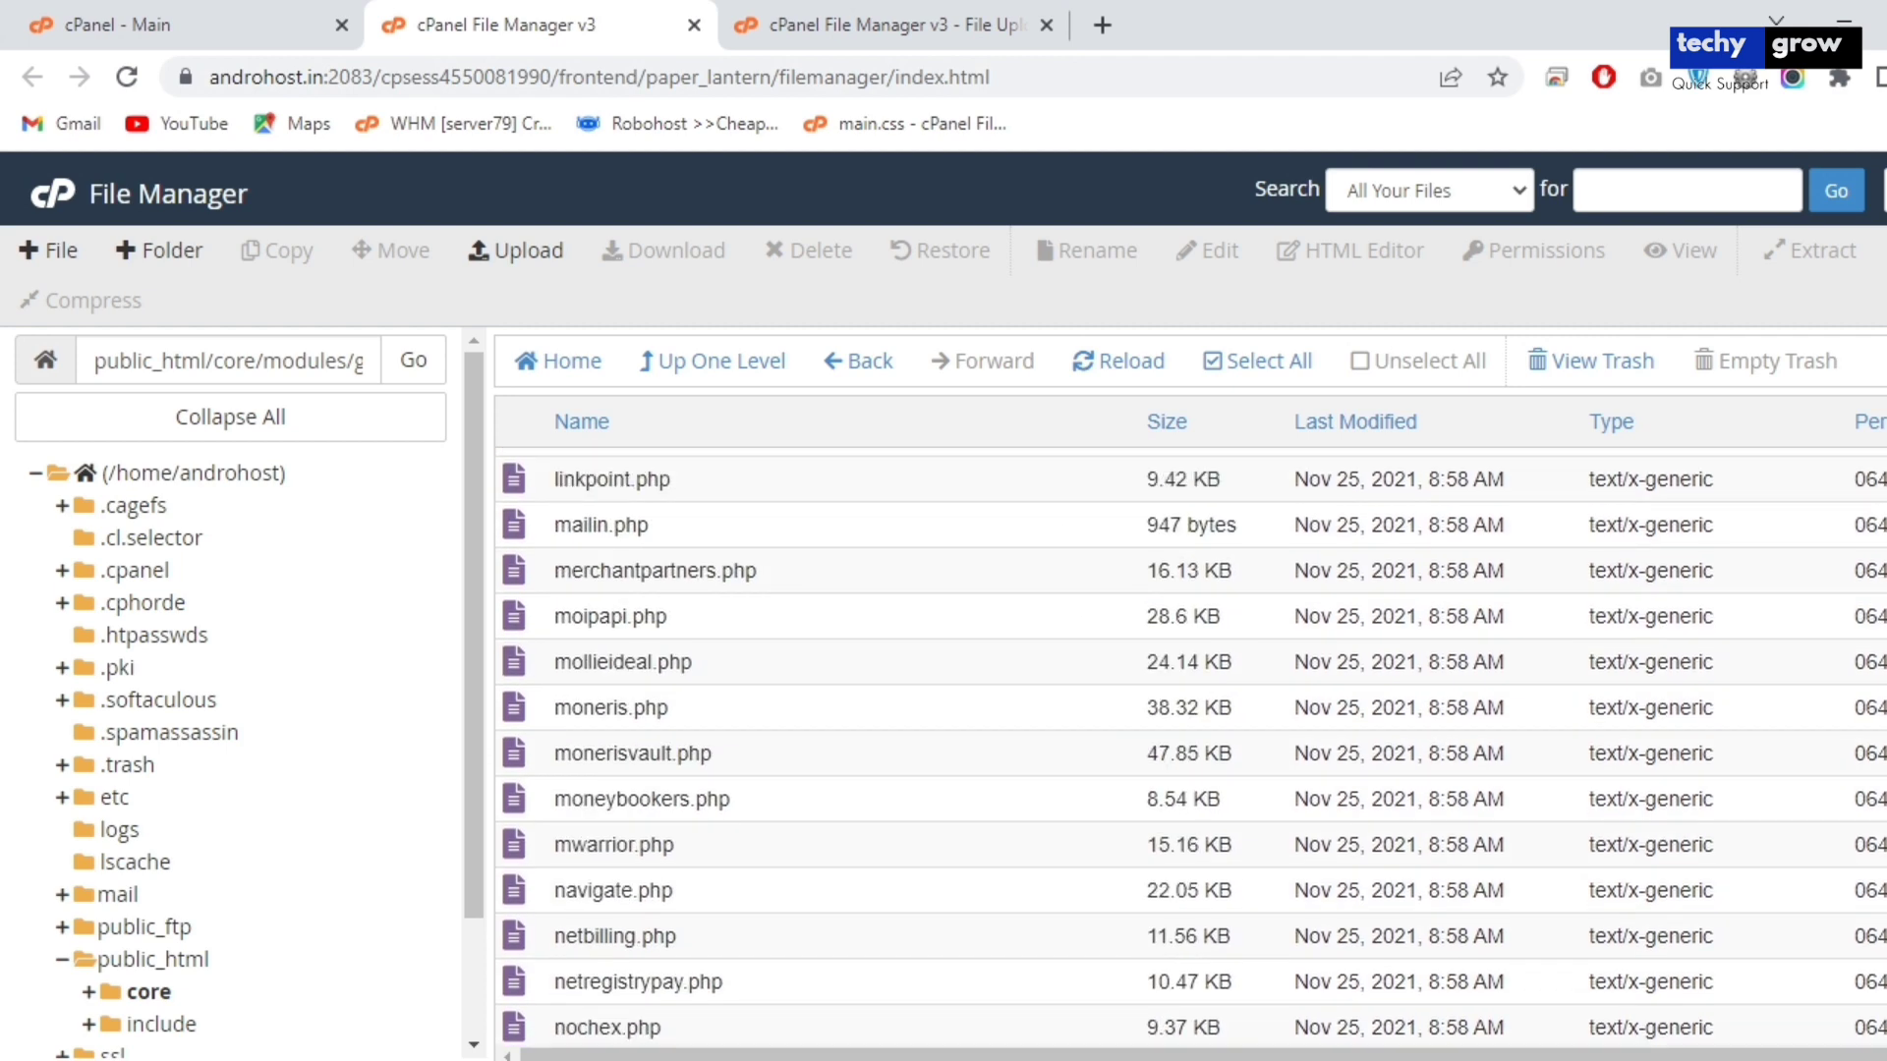
scroll(1191, 746, "up", 10)
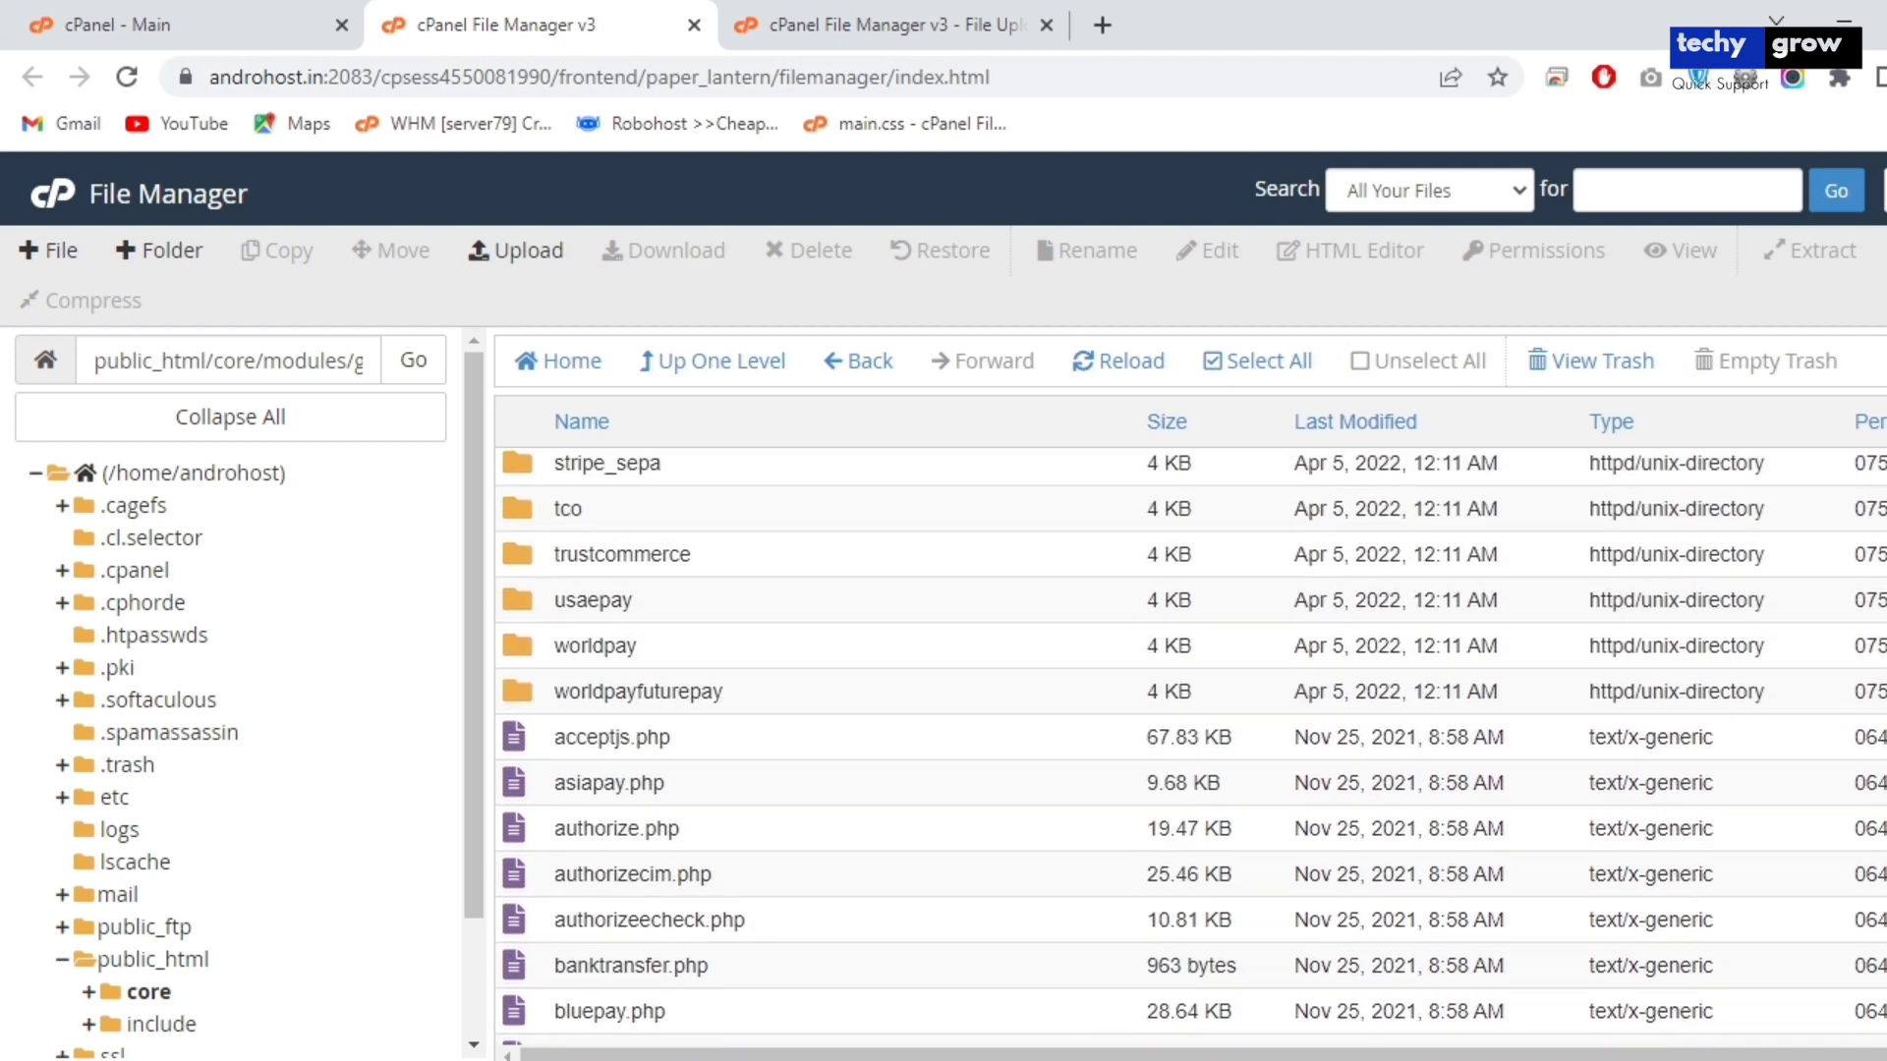
scroll(1191, 746, "up", 5)
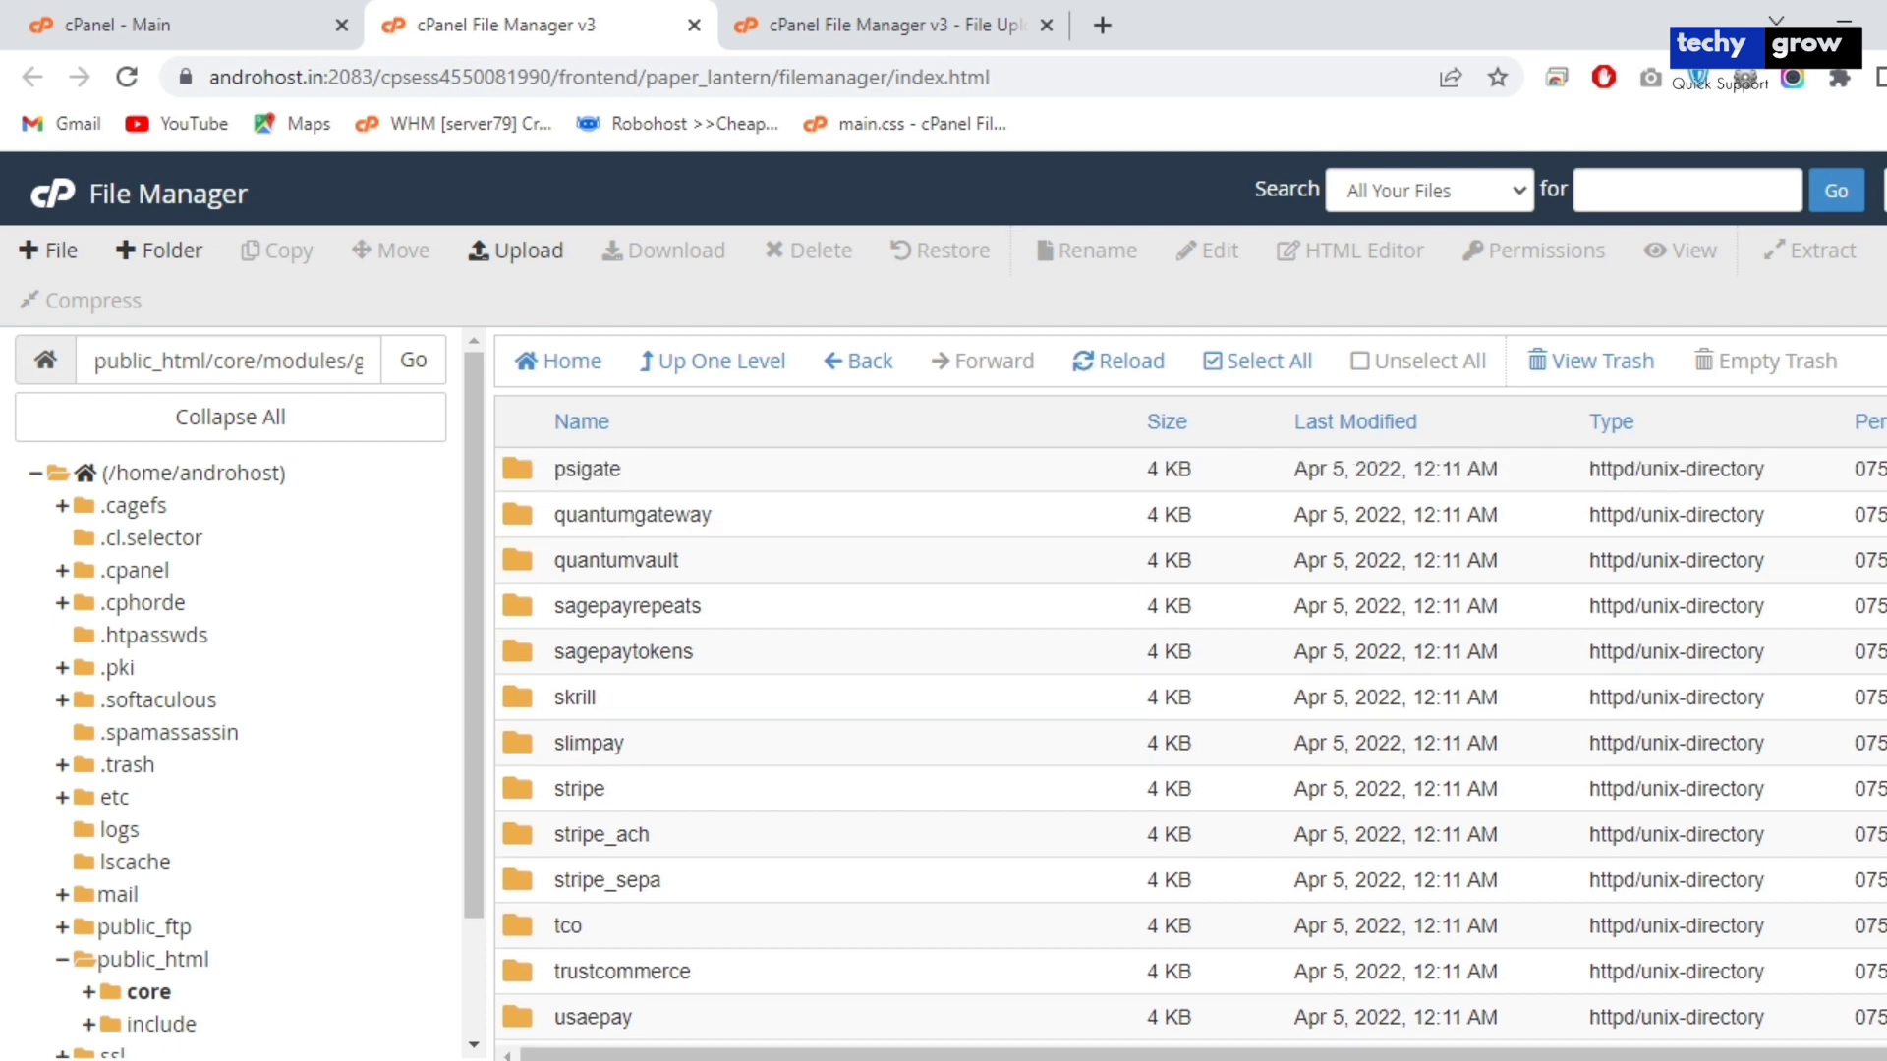
scroll(1191, 746, "up", 5)
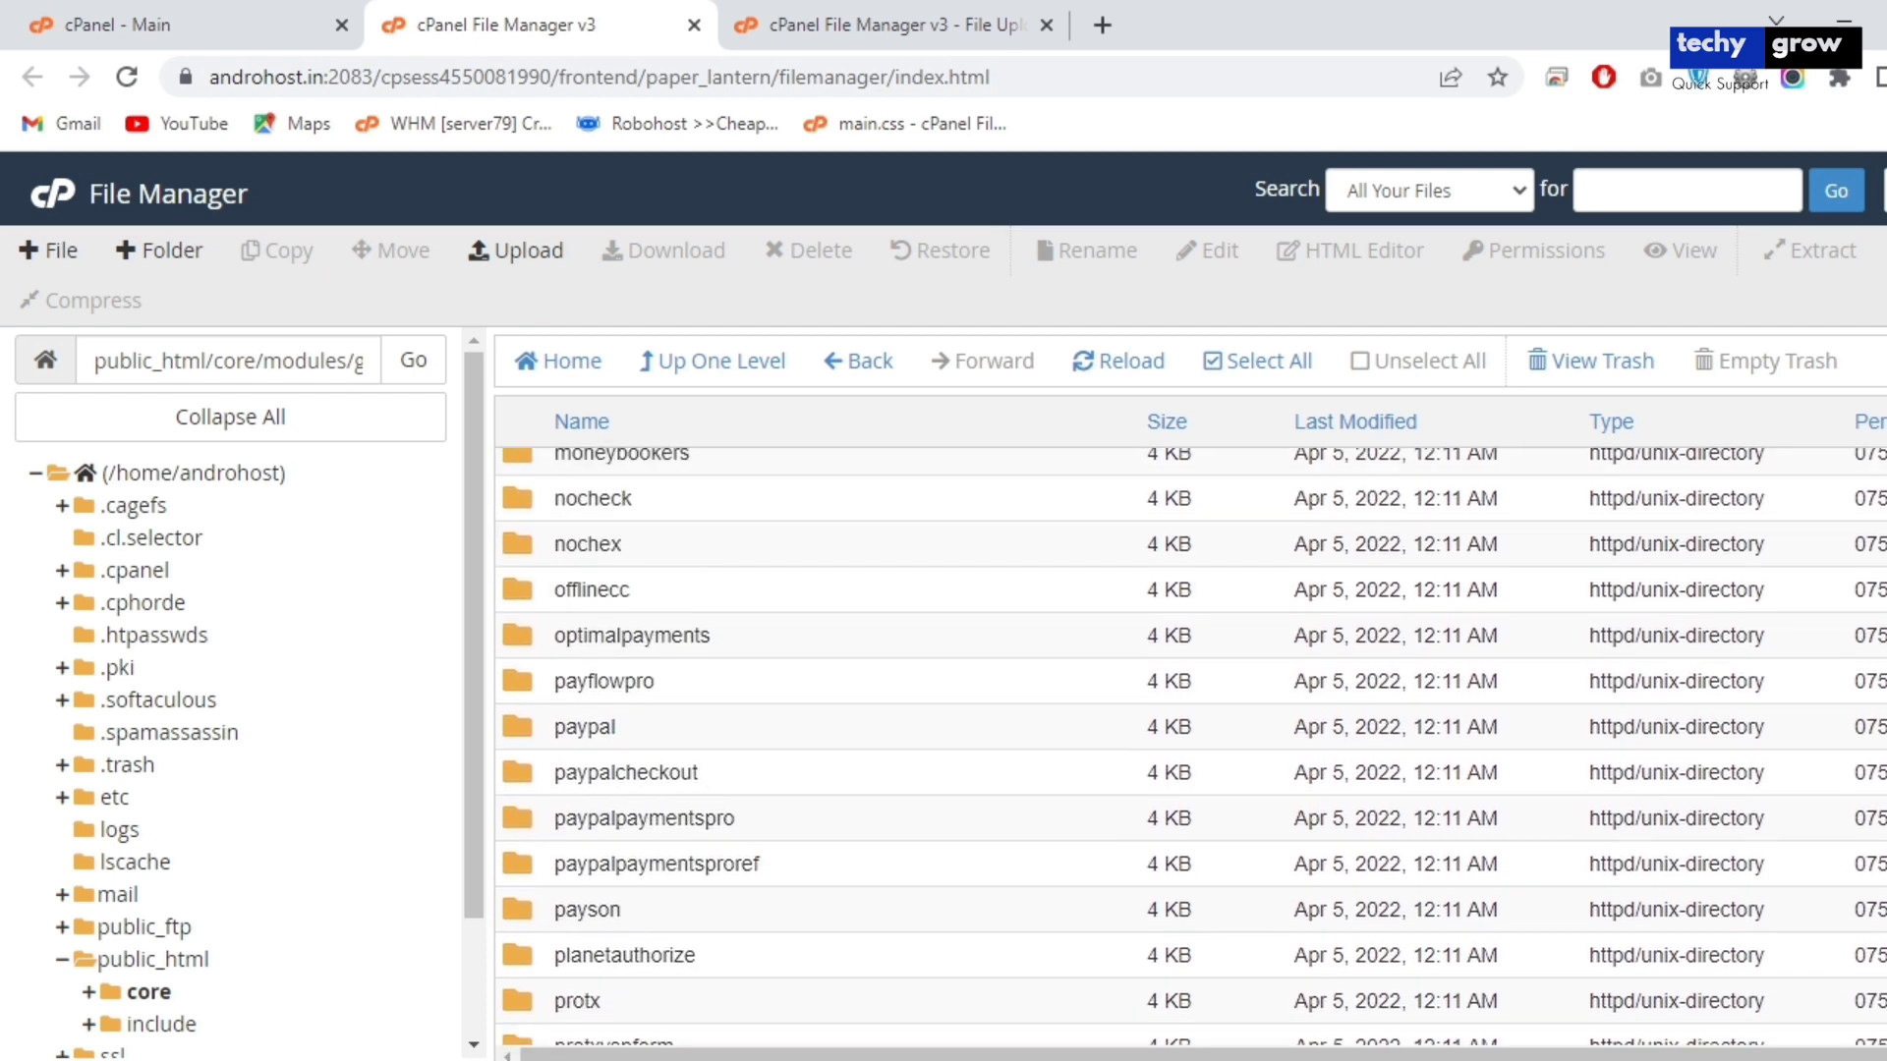
scroll(1191, 746, "up", 5)
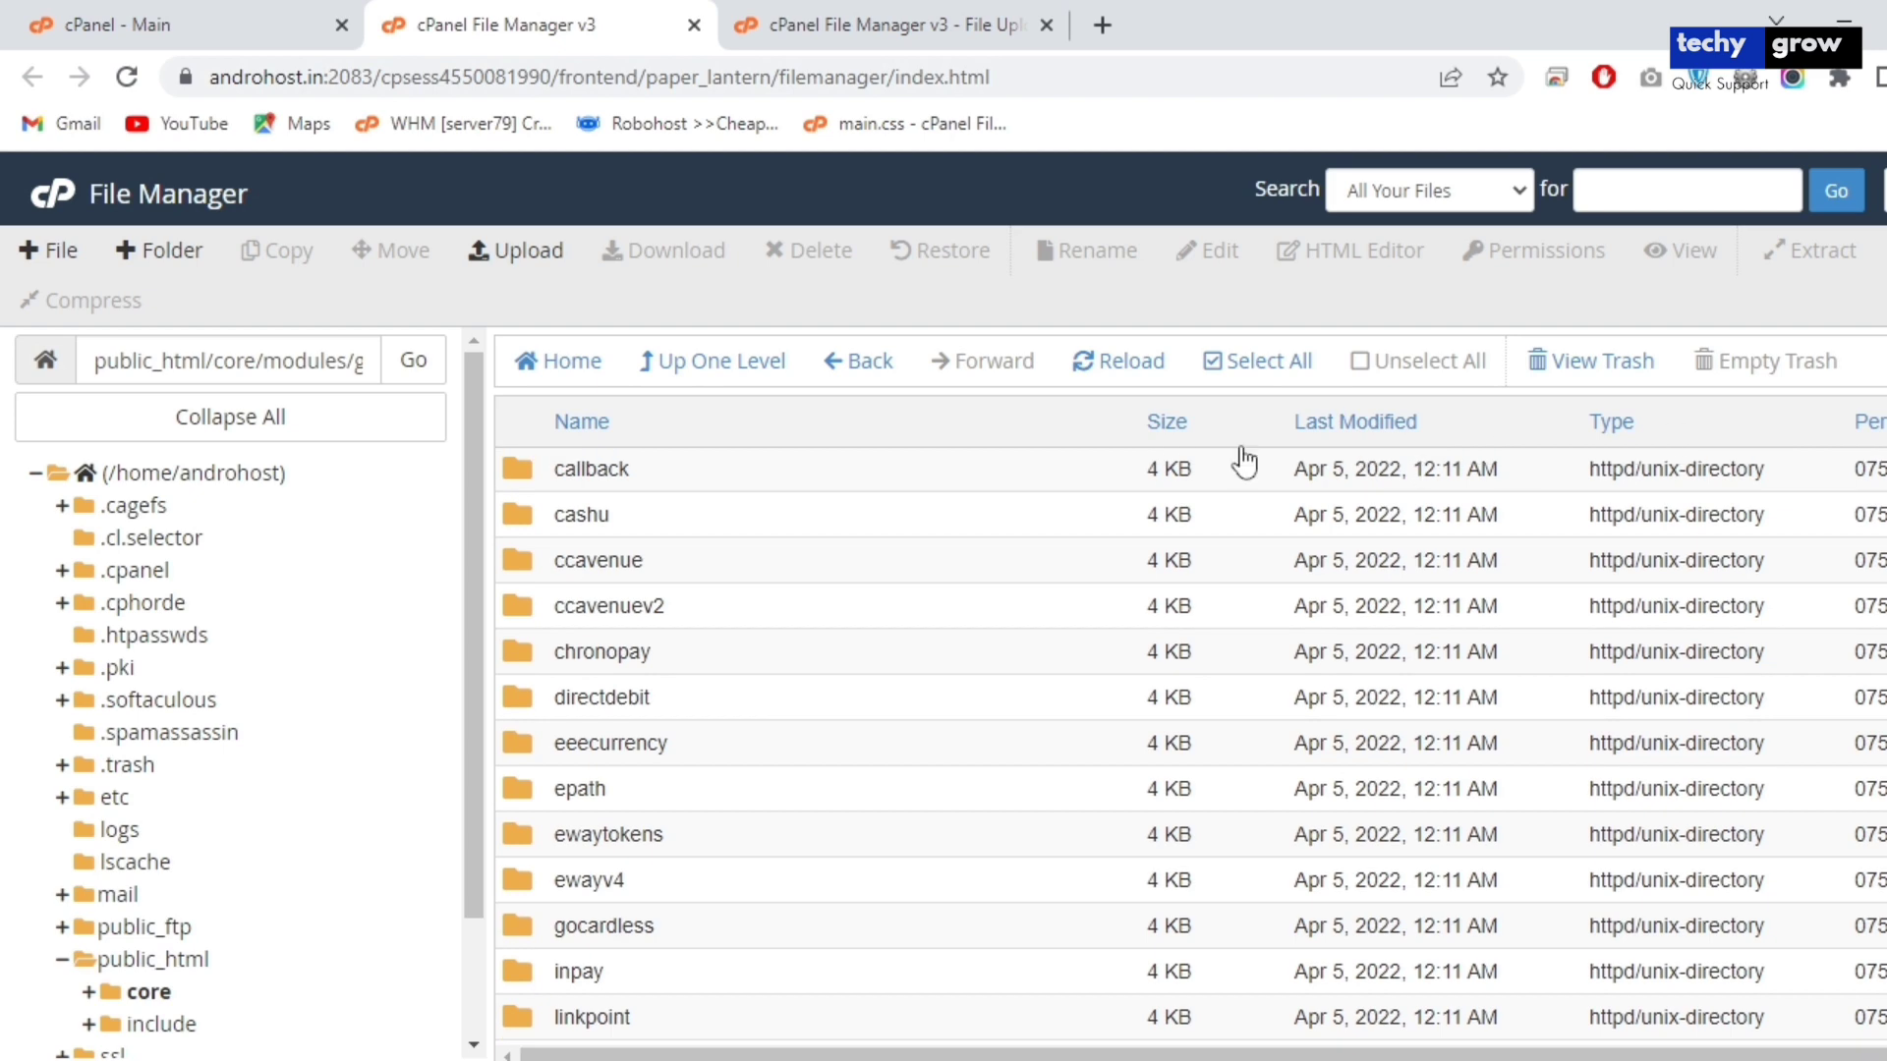
double_click(922, 481)
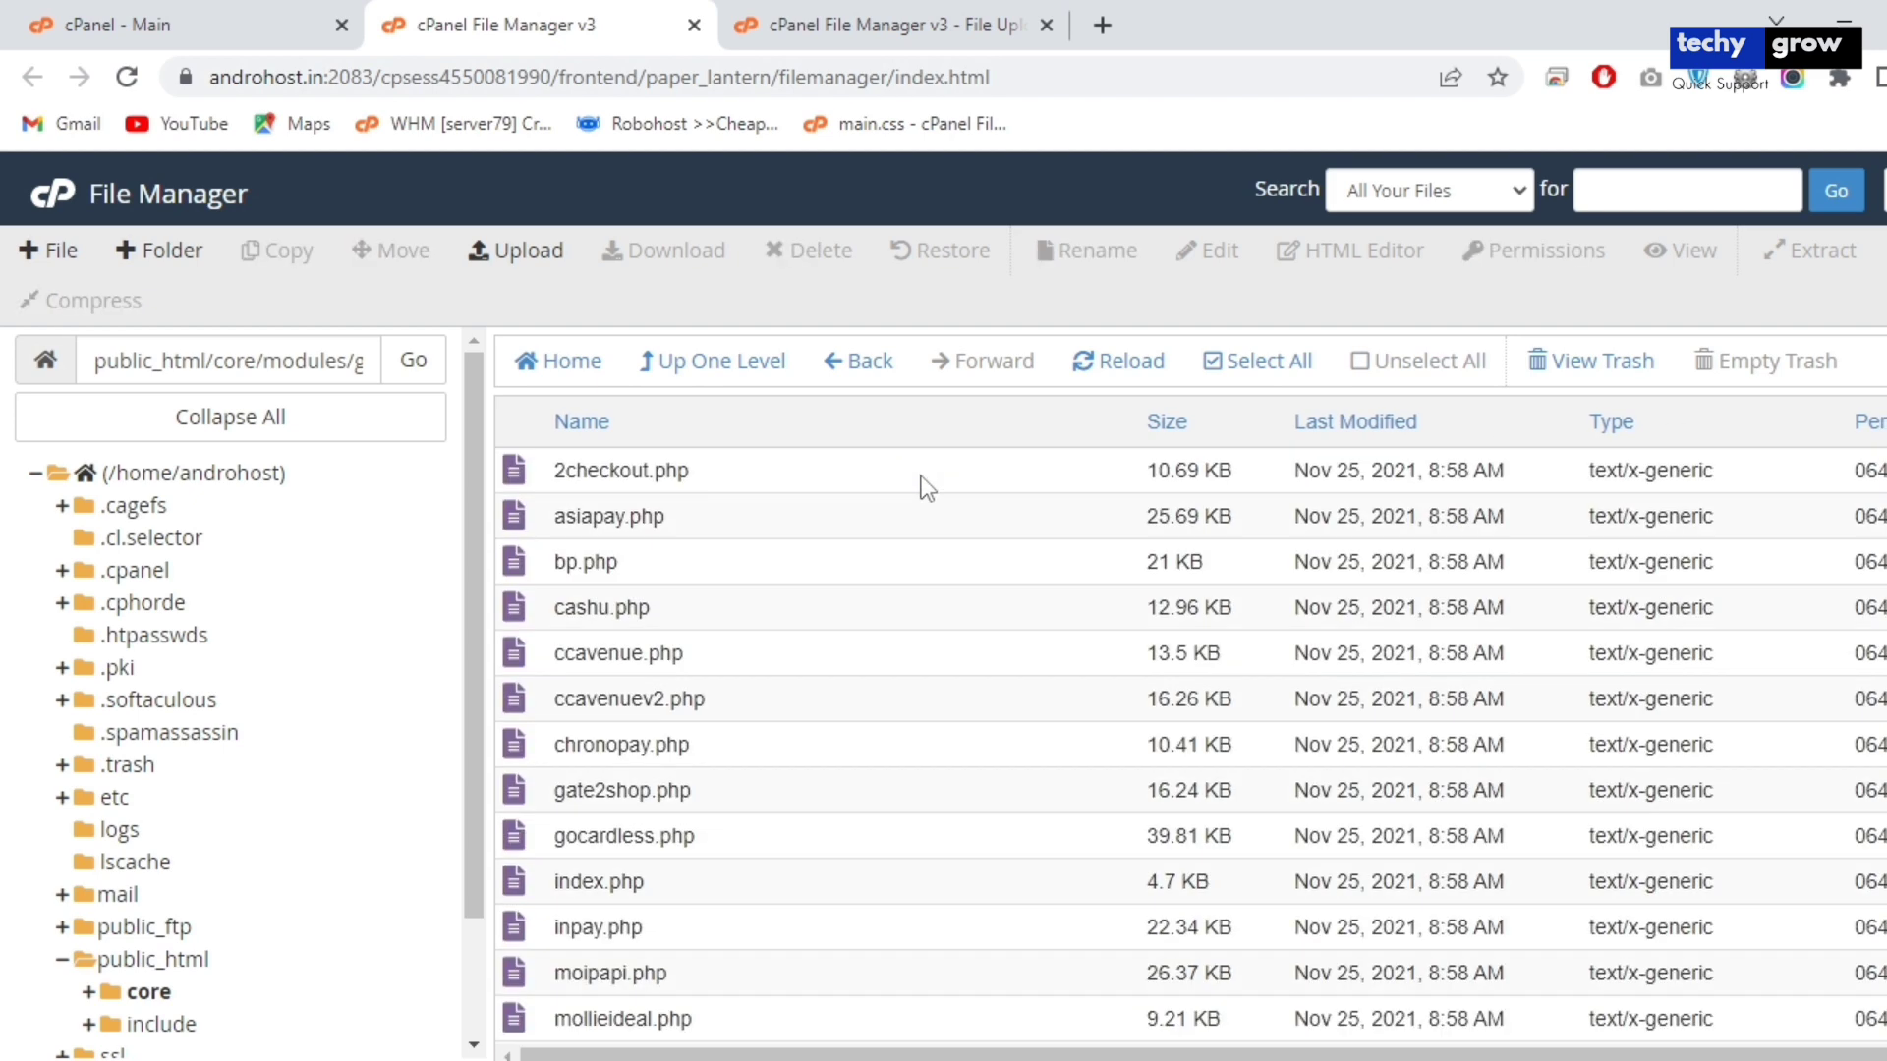
Upload the local paytm.php file from the Paytm gateways/callback folder to the server's callback folder.
left_click(529, 254)
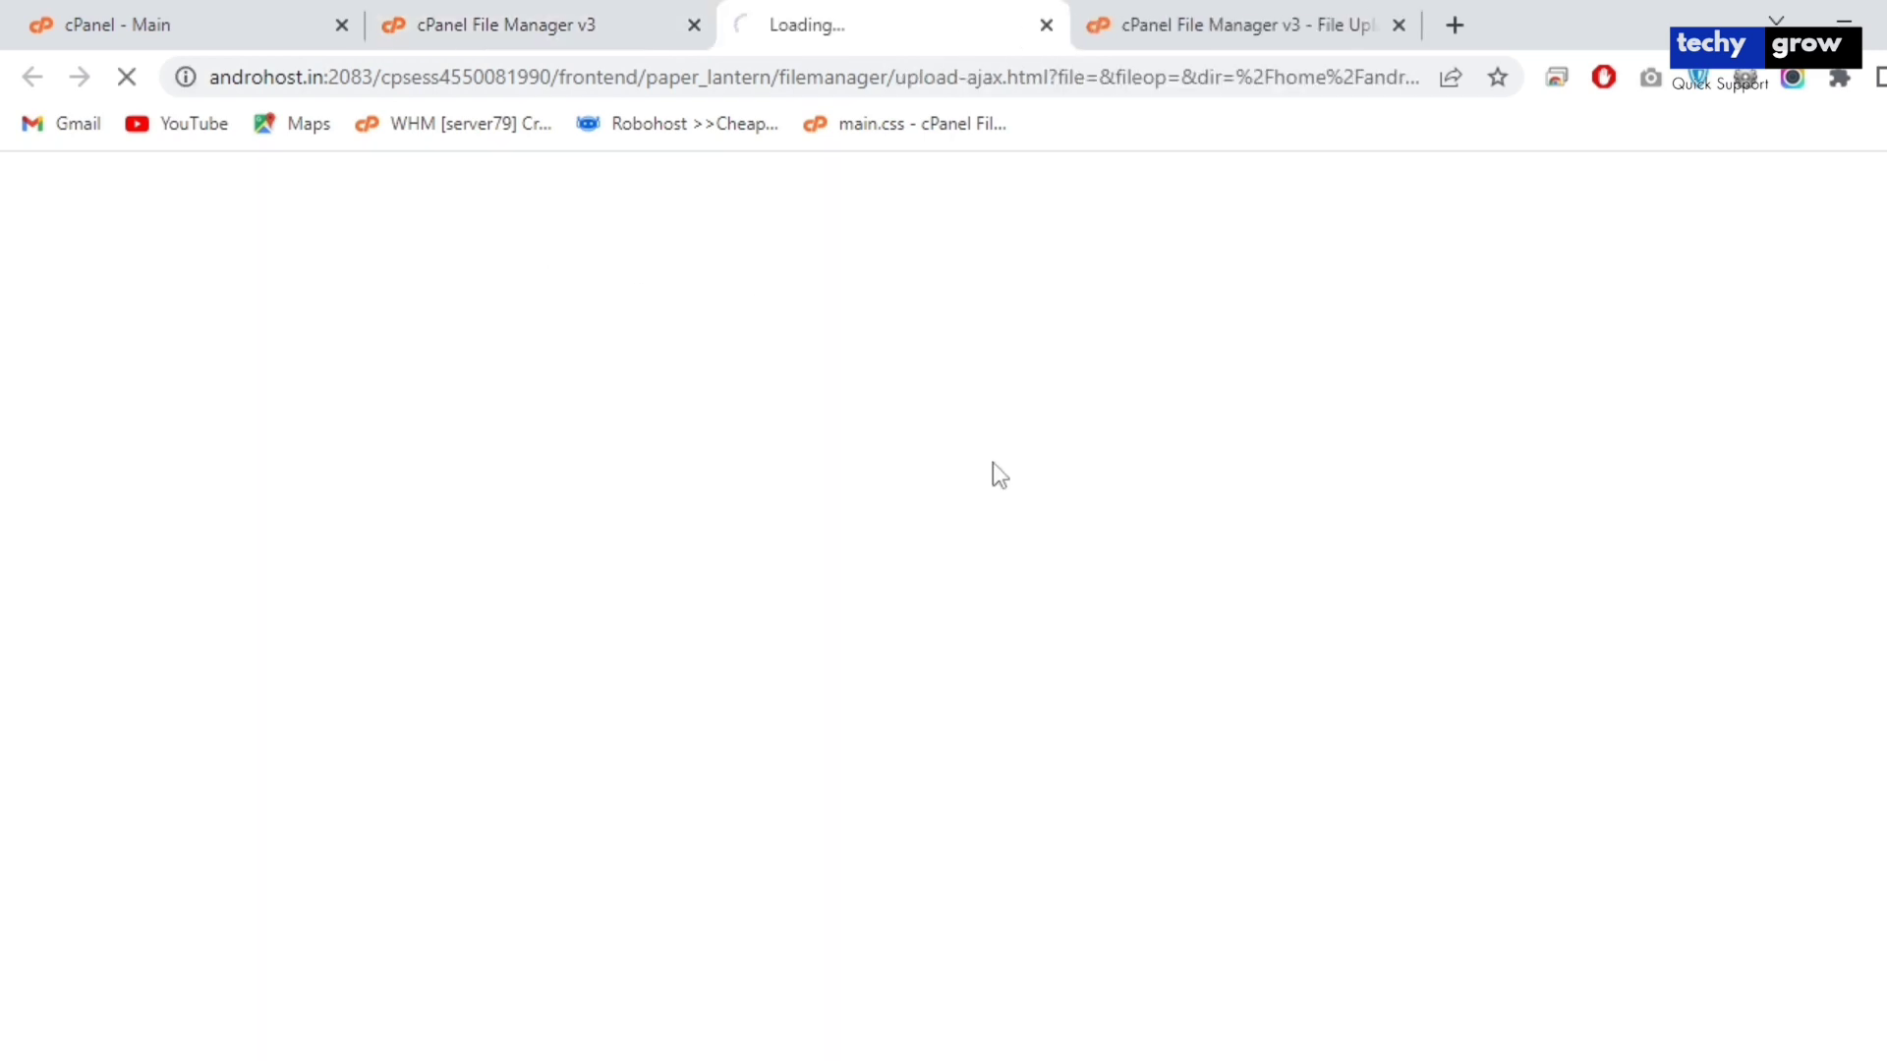
left_click(1002, 713)
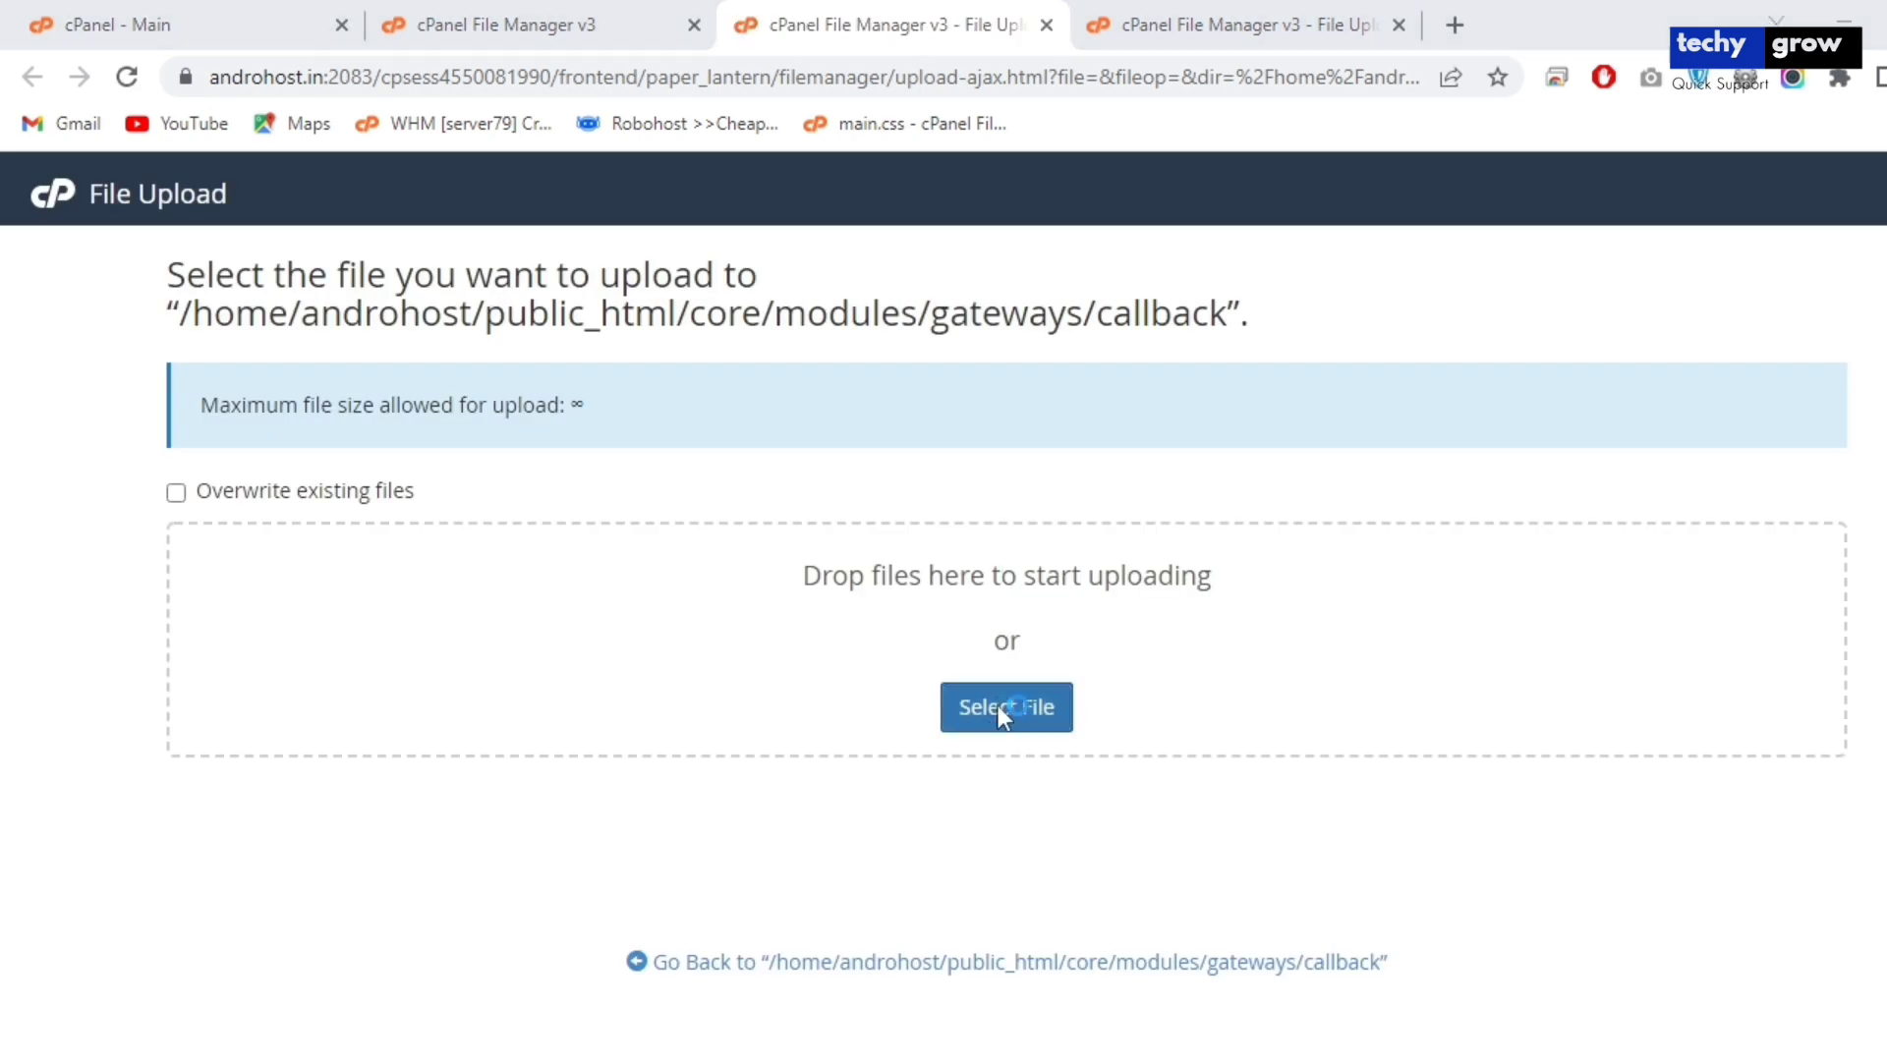
double_click(455, 225)
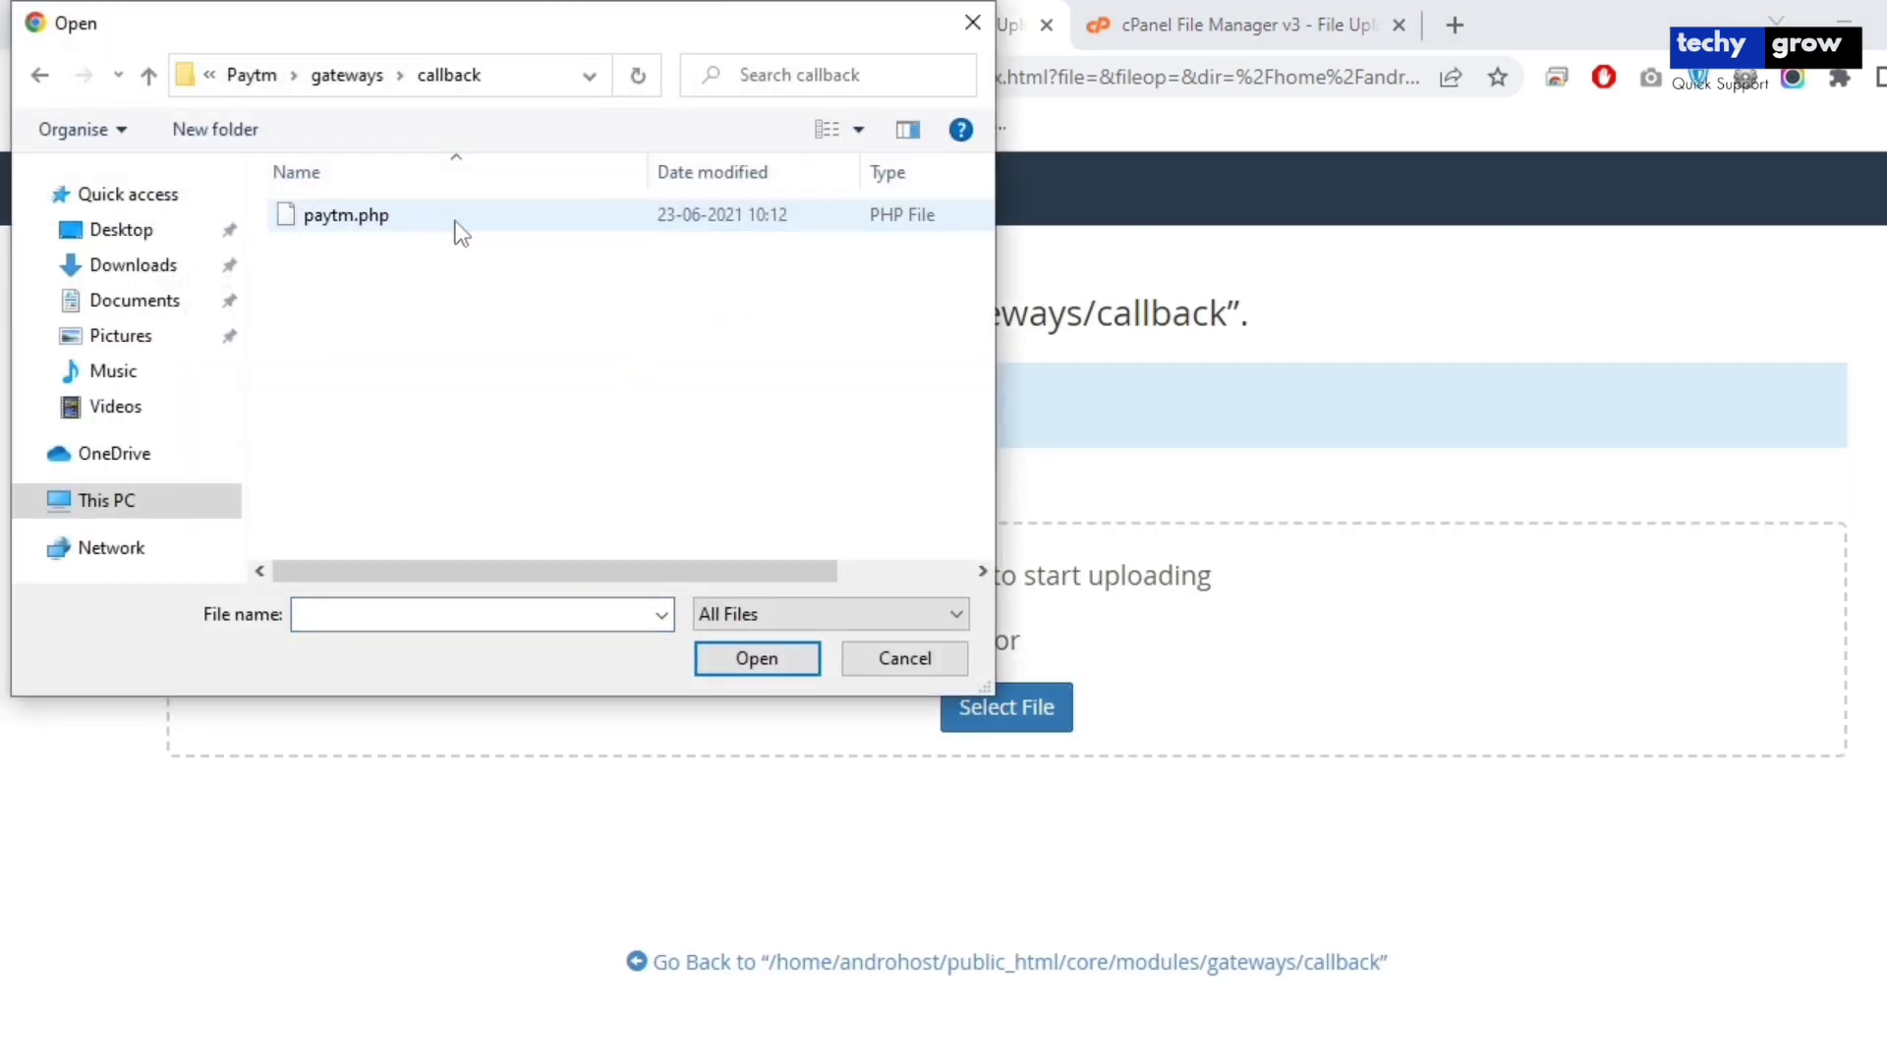
left_click(455, 225)
double_click(455, 223)
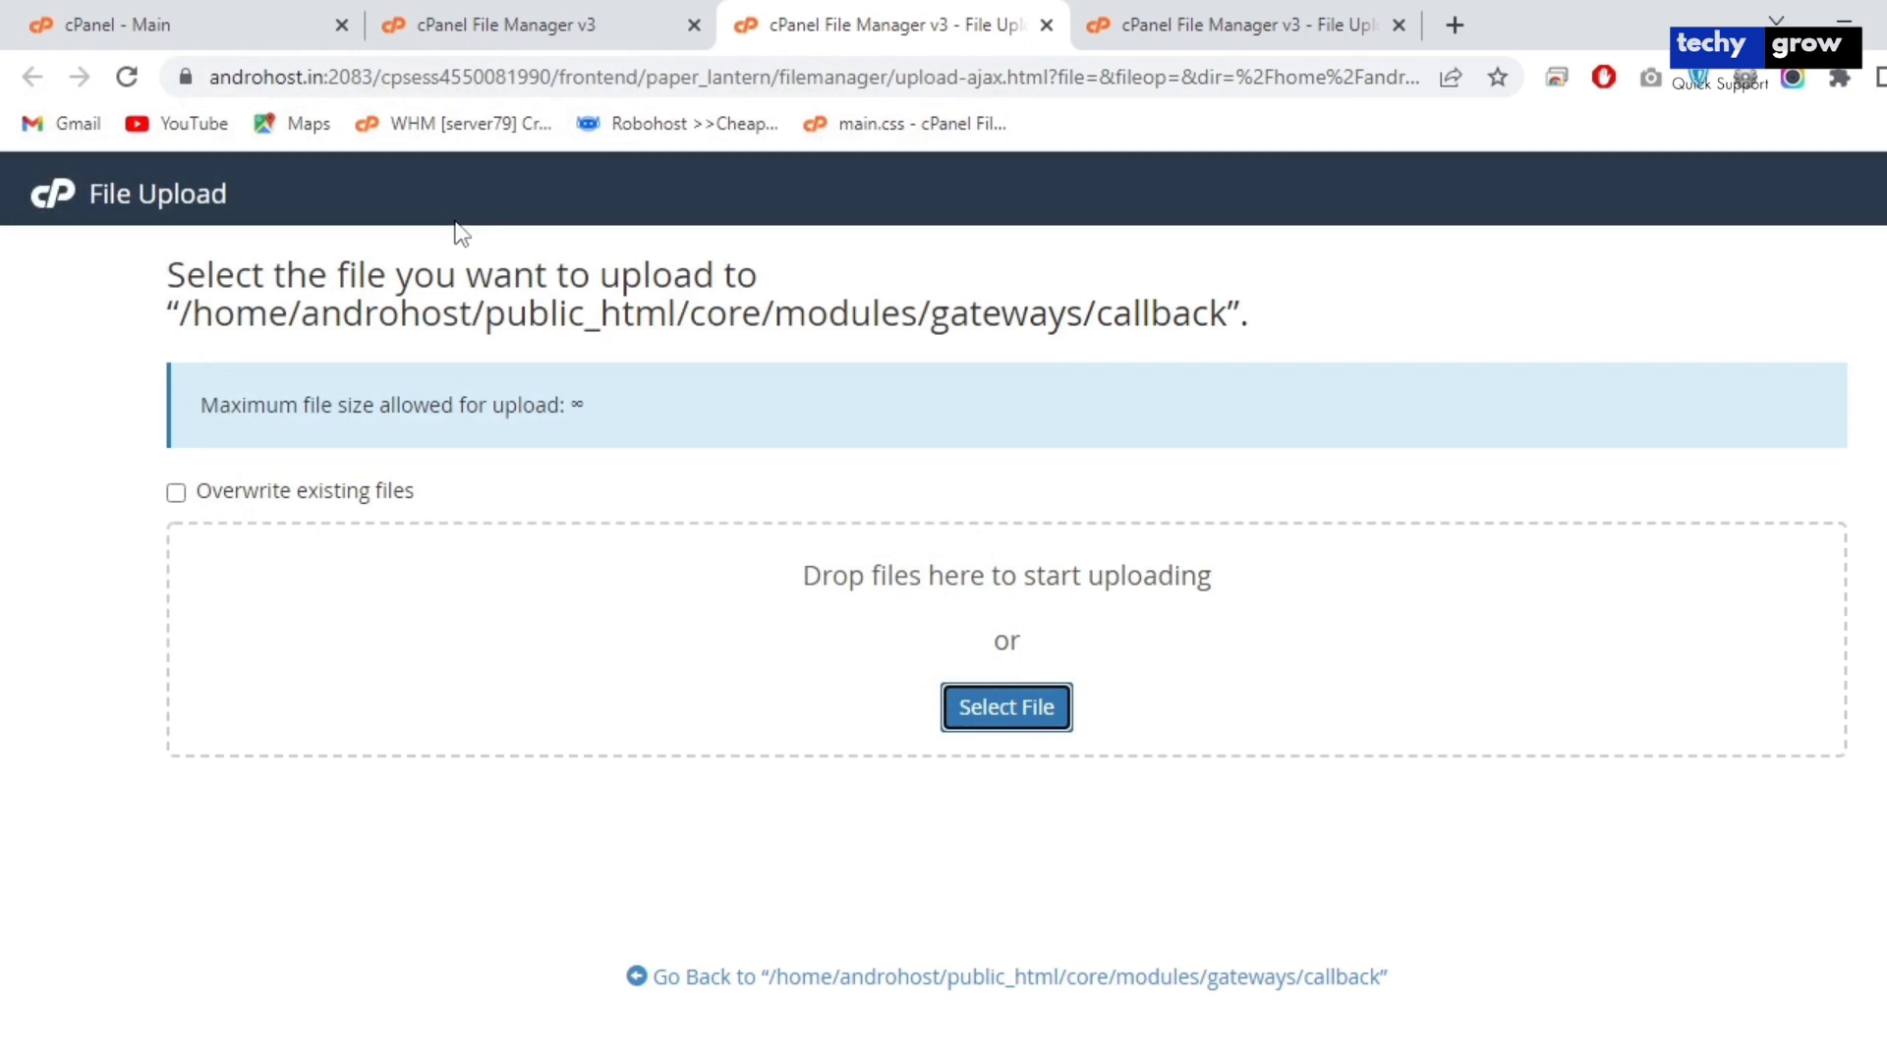
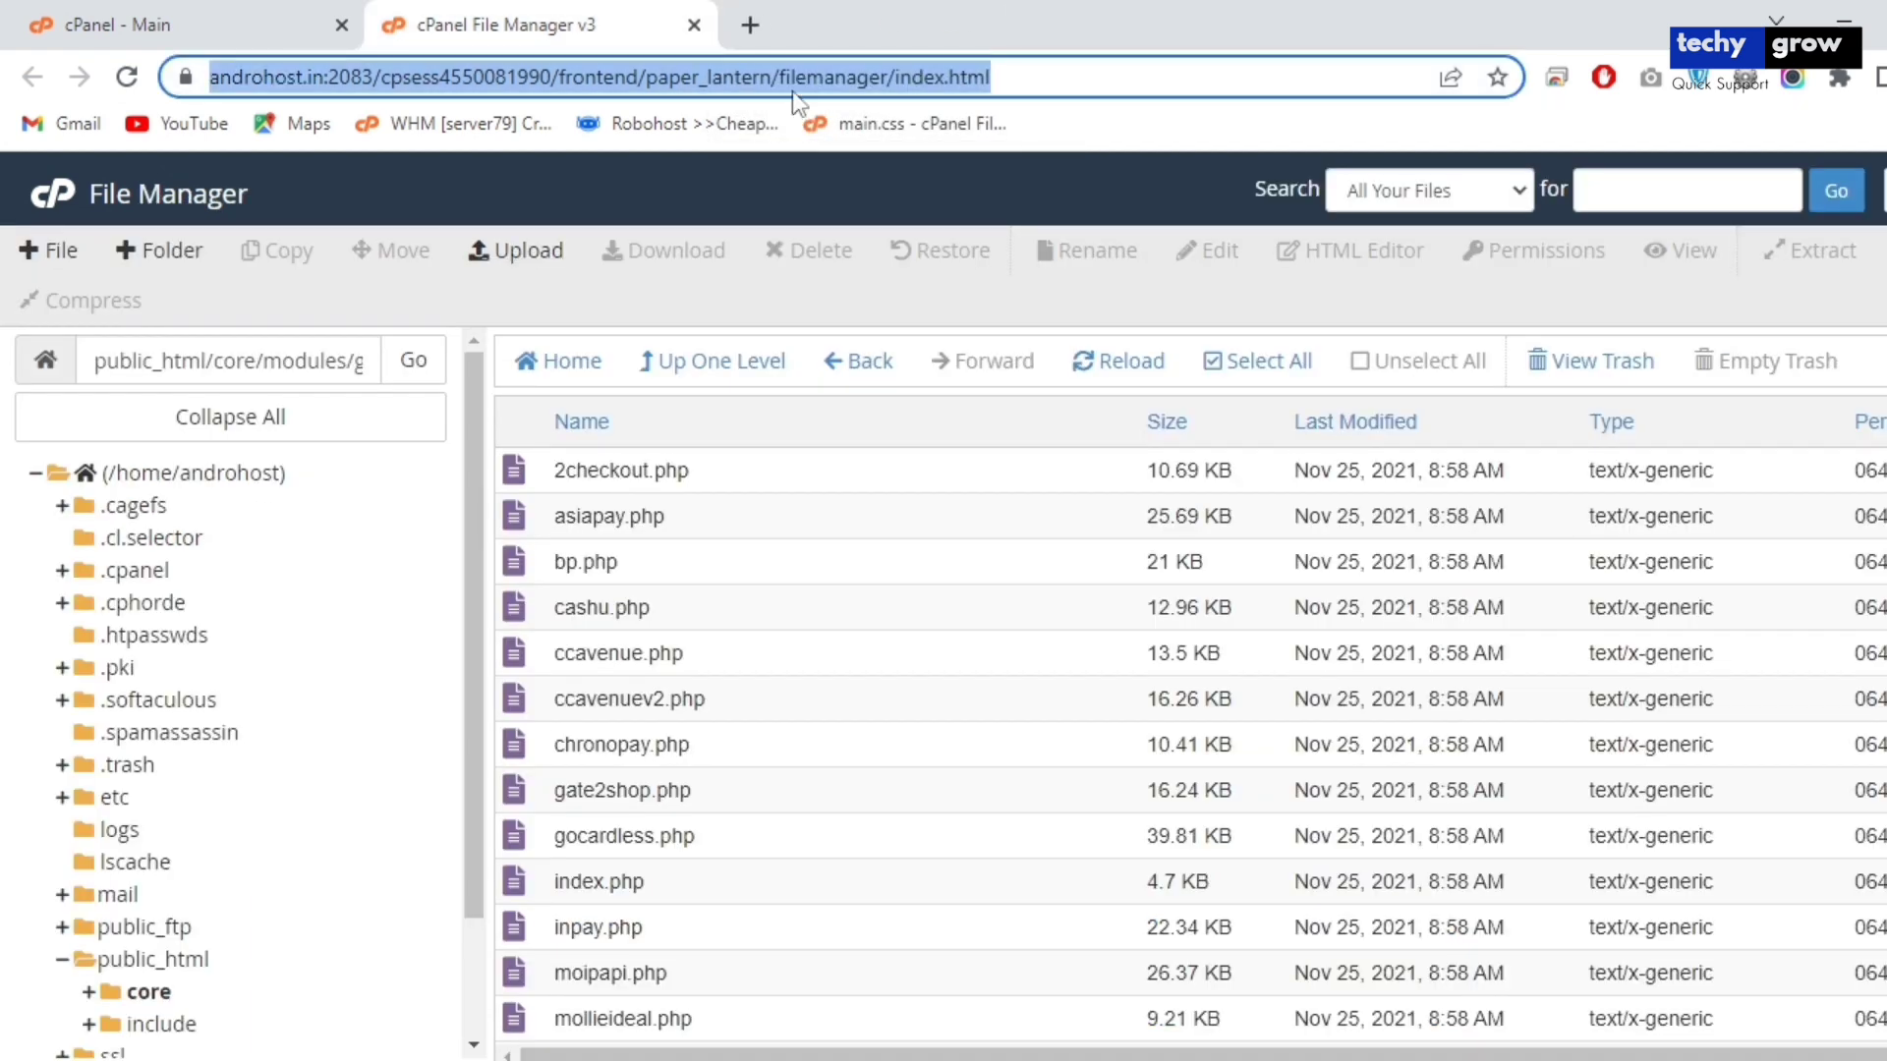
Log in to the WHMCS admin area at androhost.in/core/admin with the saved credentials and close the What's New notice.
type("ando")
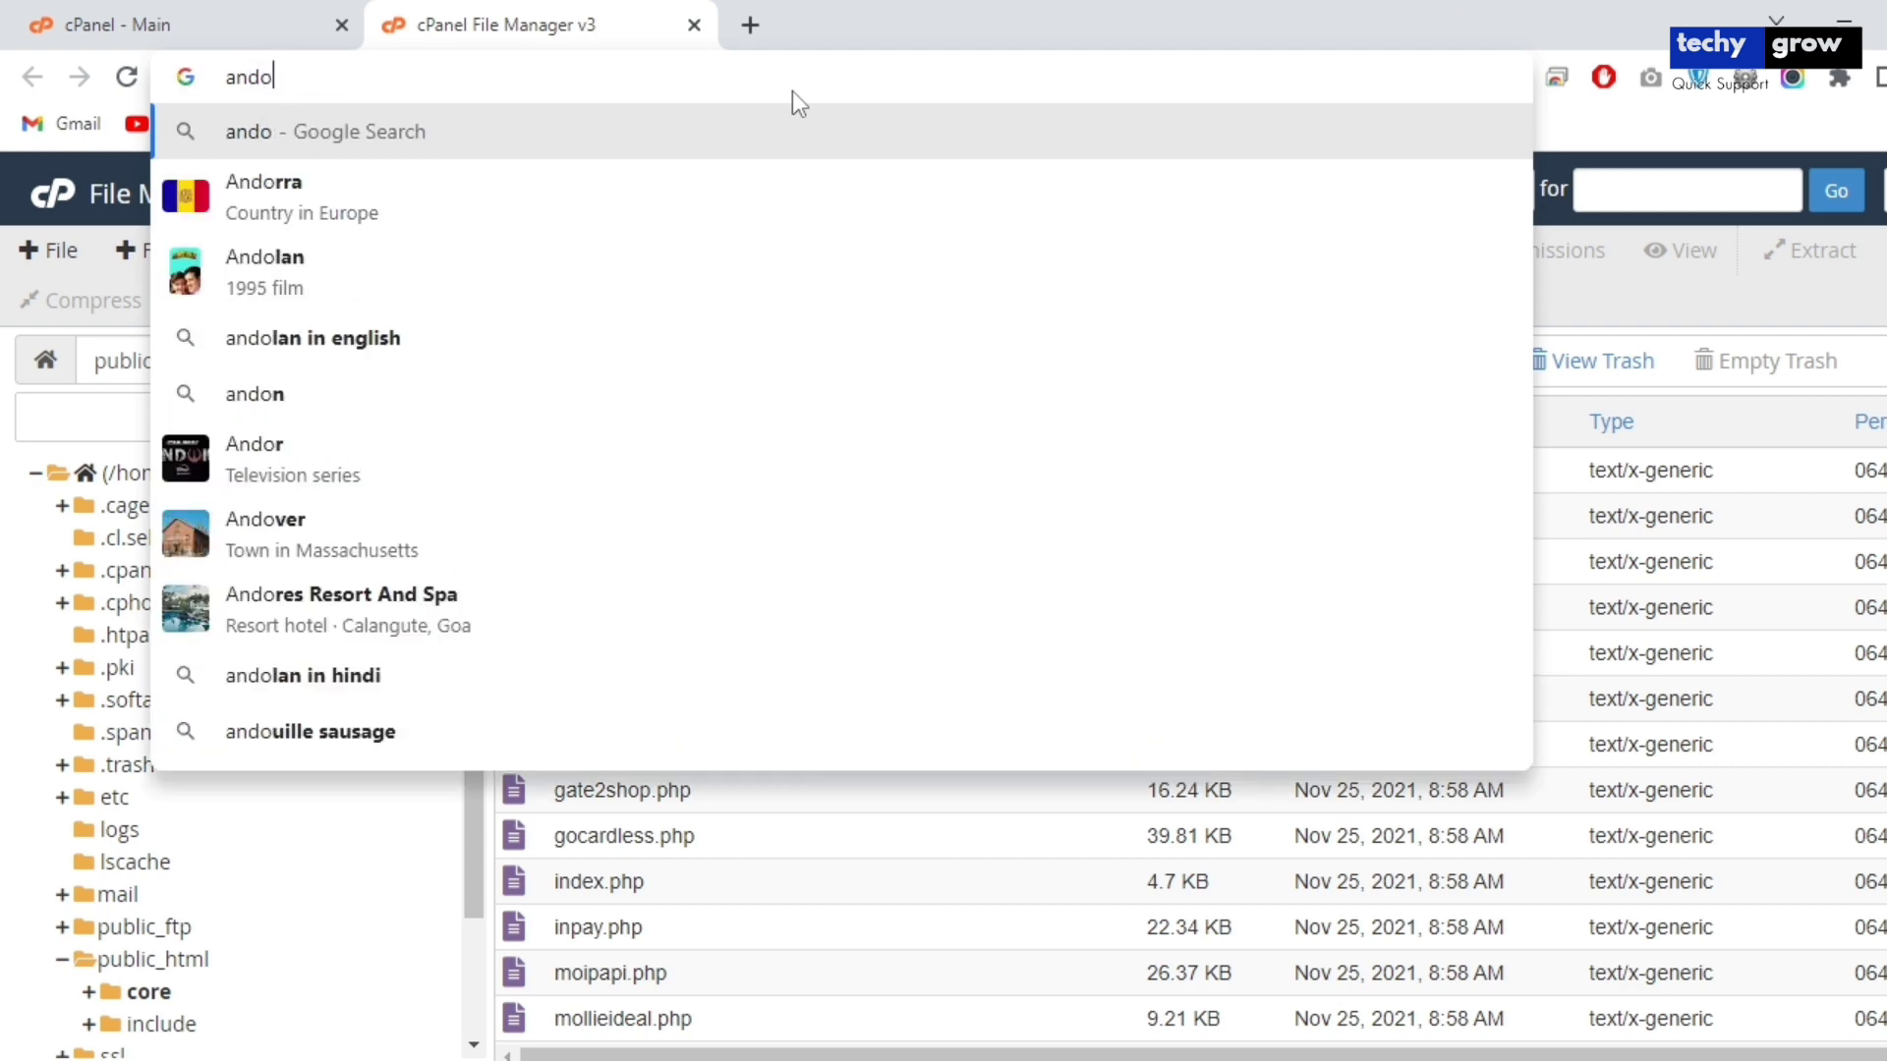
key("BackSpace")
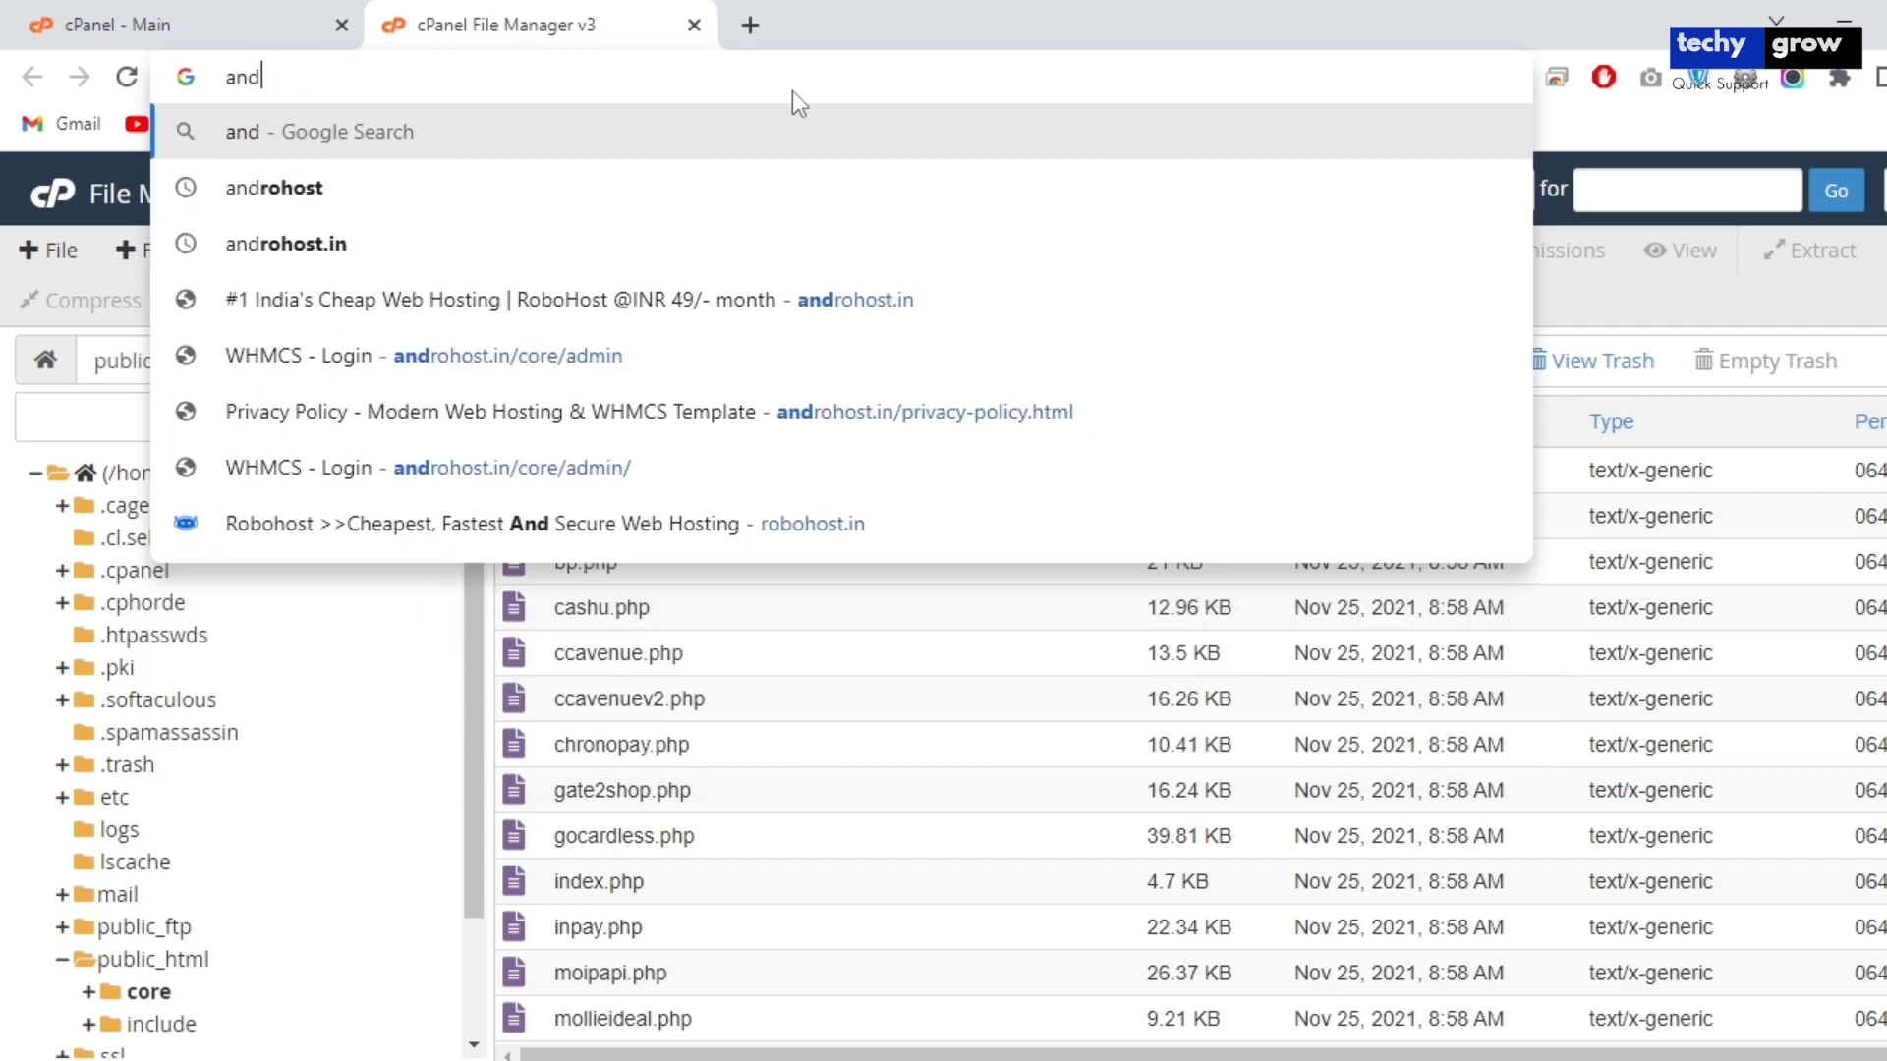
type("rohost.in")
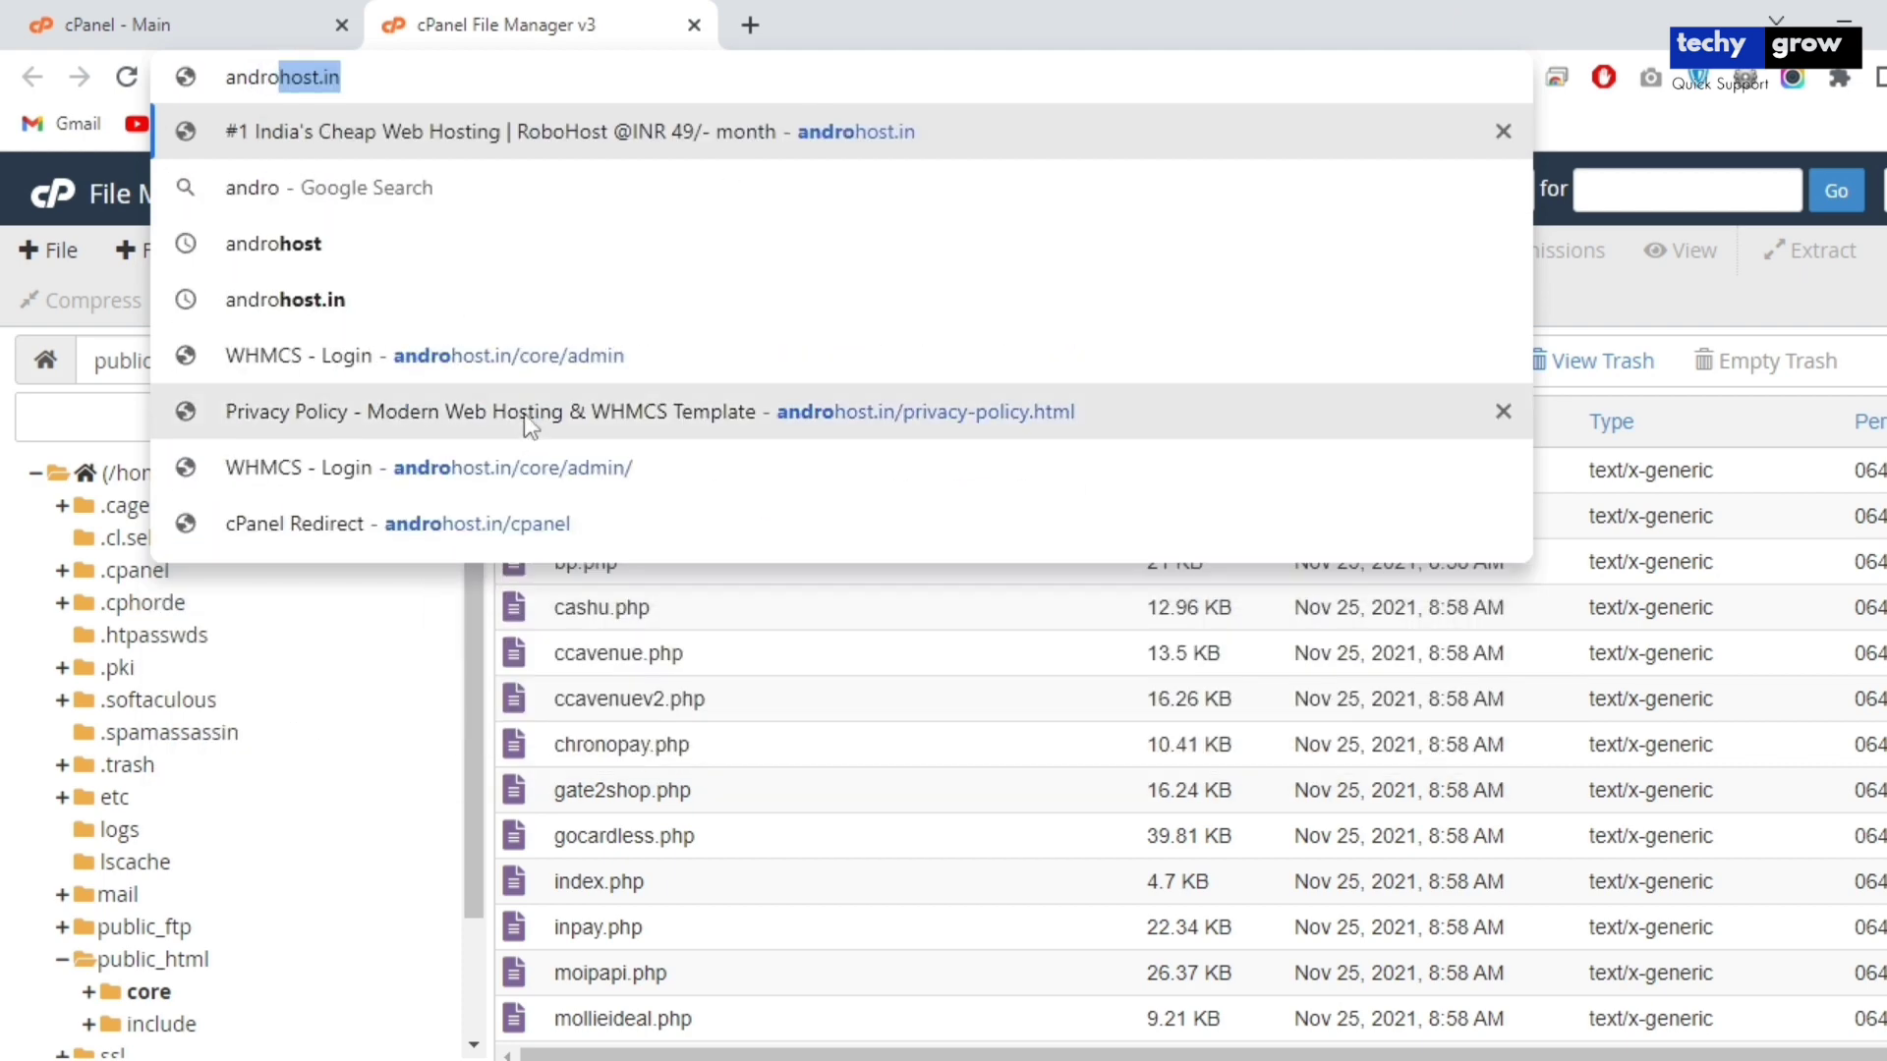
left_click(481, 356)
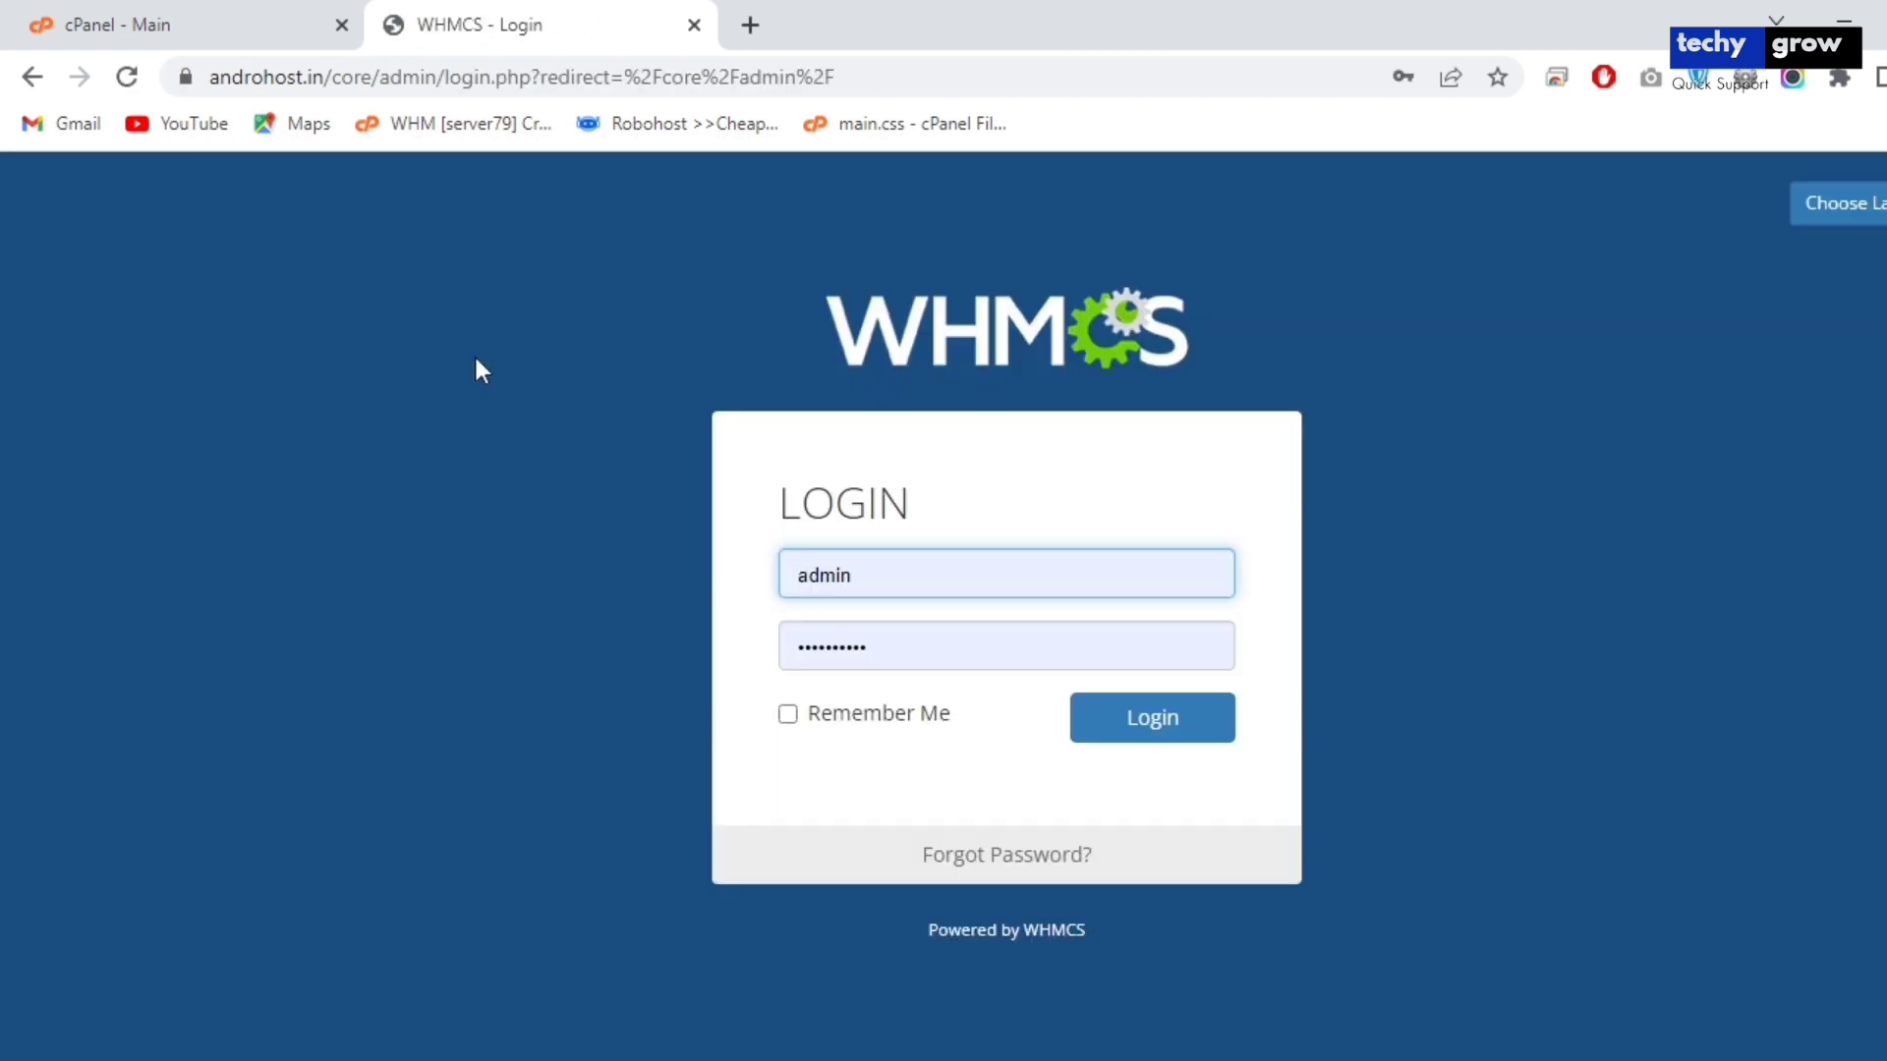
left_click(1123, 733)
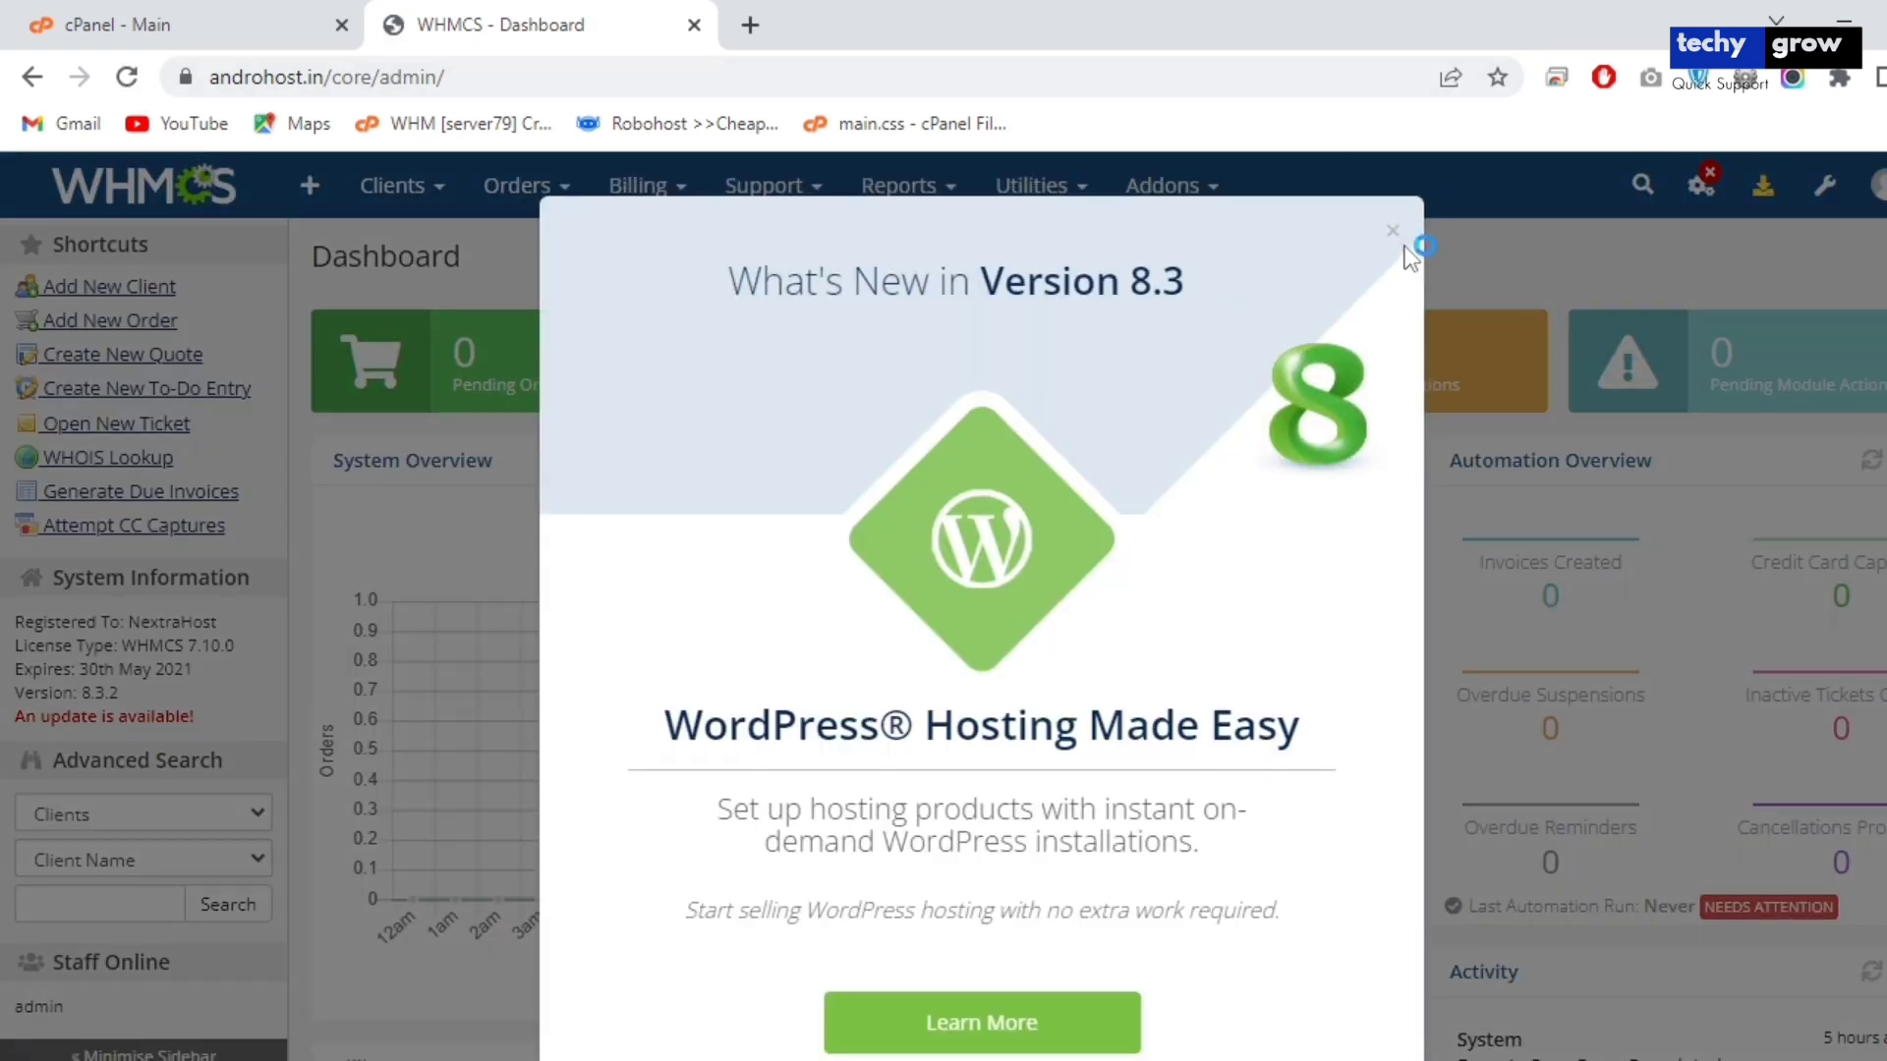
left_click(1393, 234)
Search the System Settings for "pay" and open the Payment Gateways page.
left_click(1818, 194)
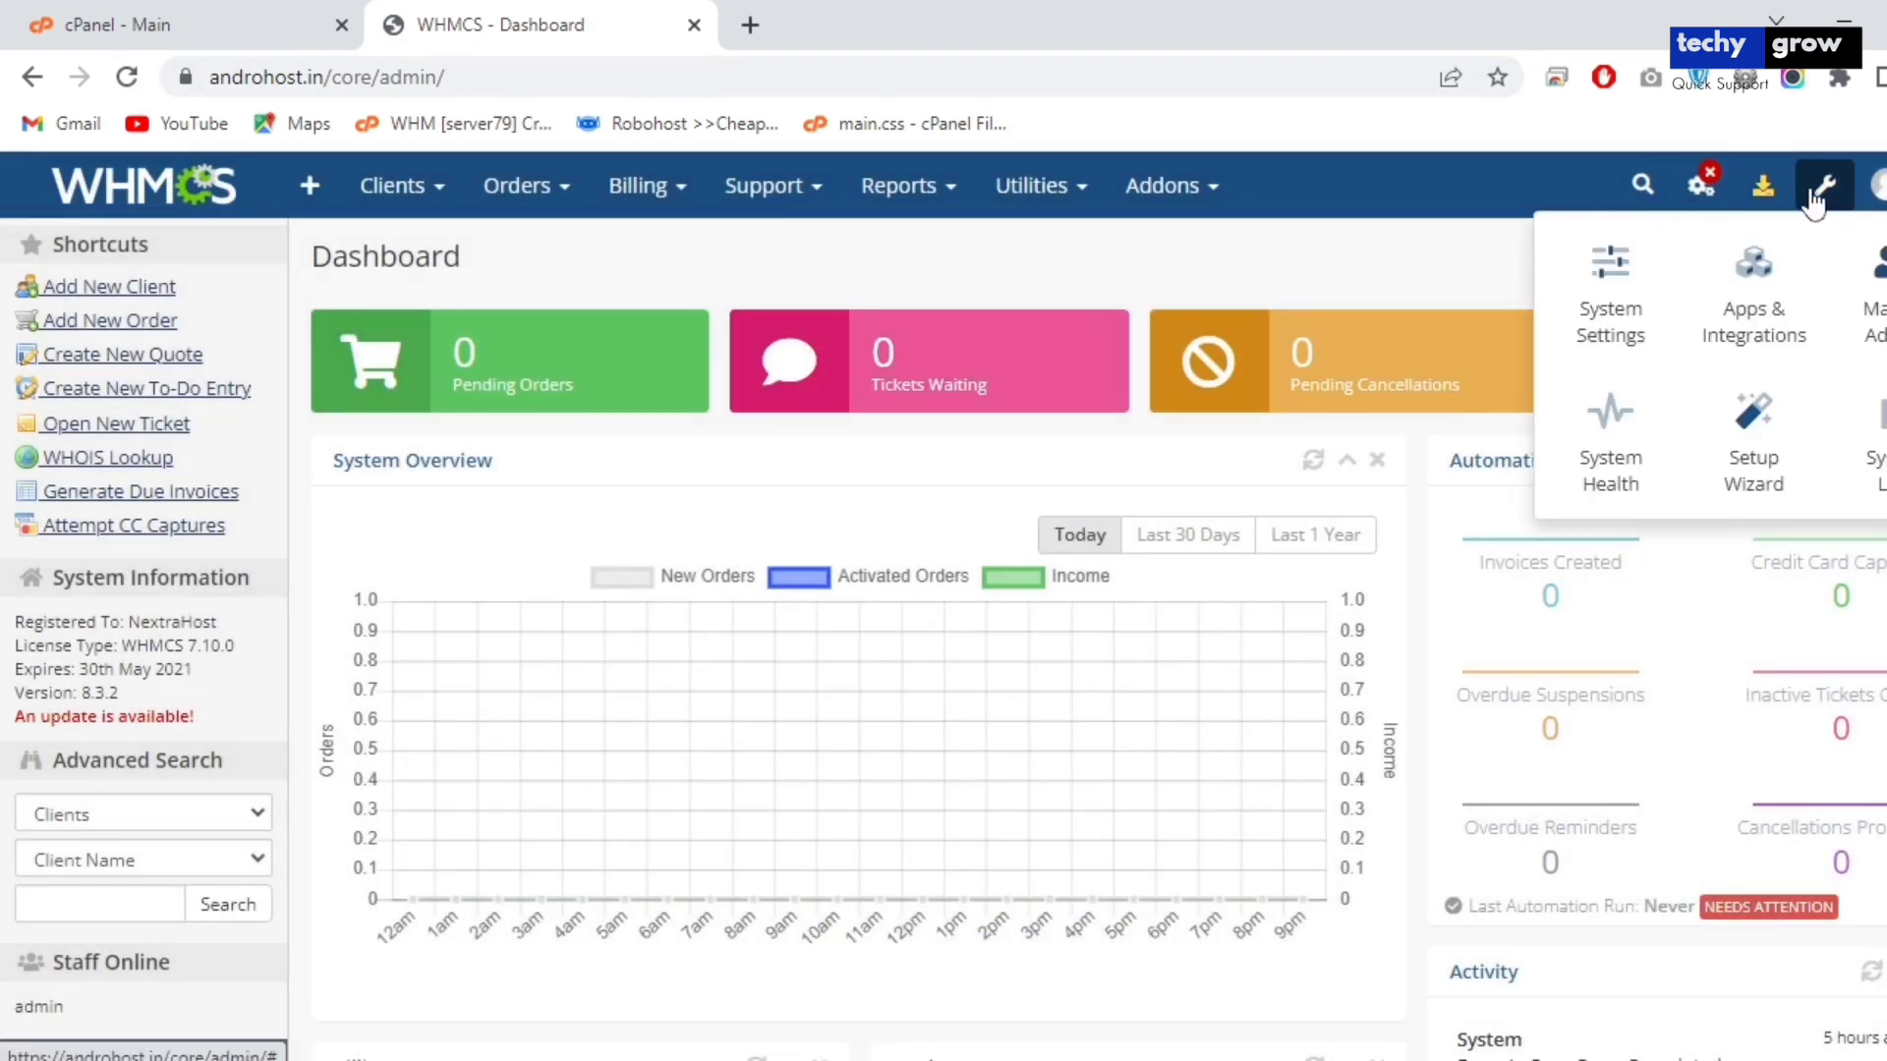
left_click(1658, 304)
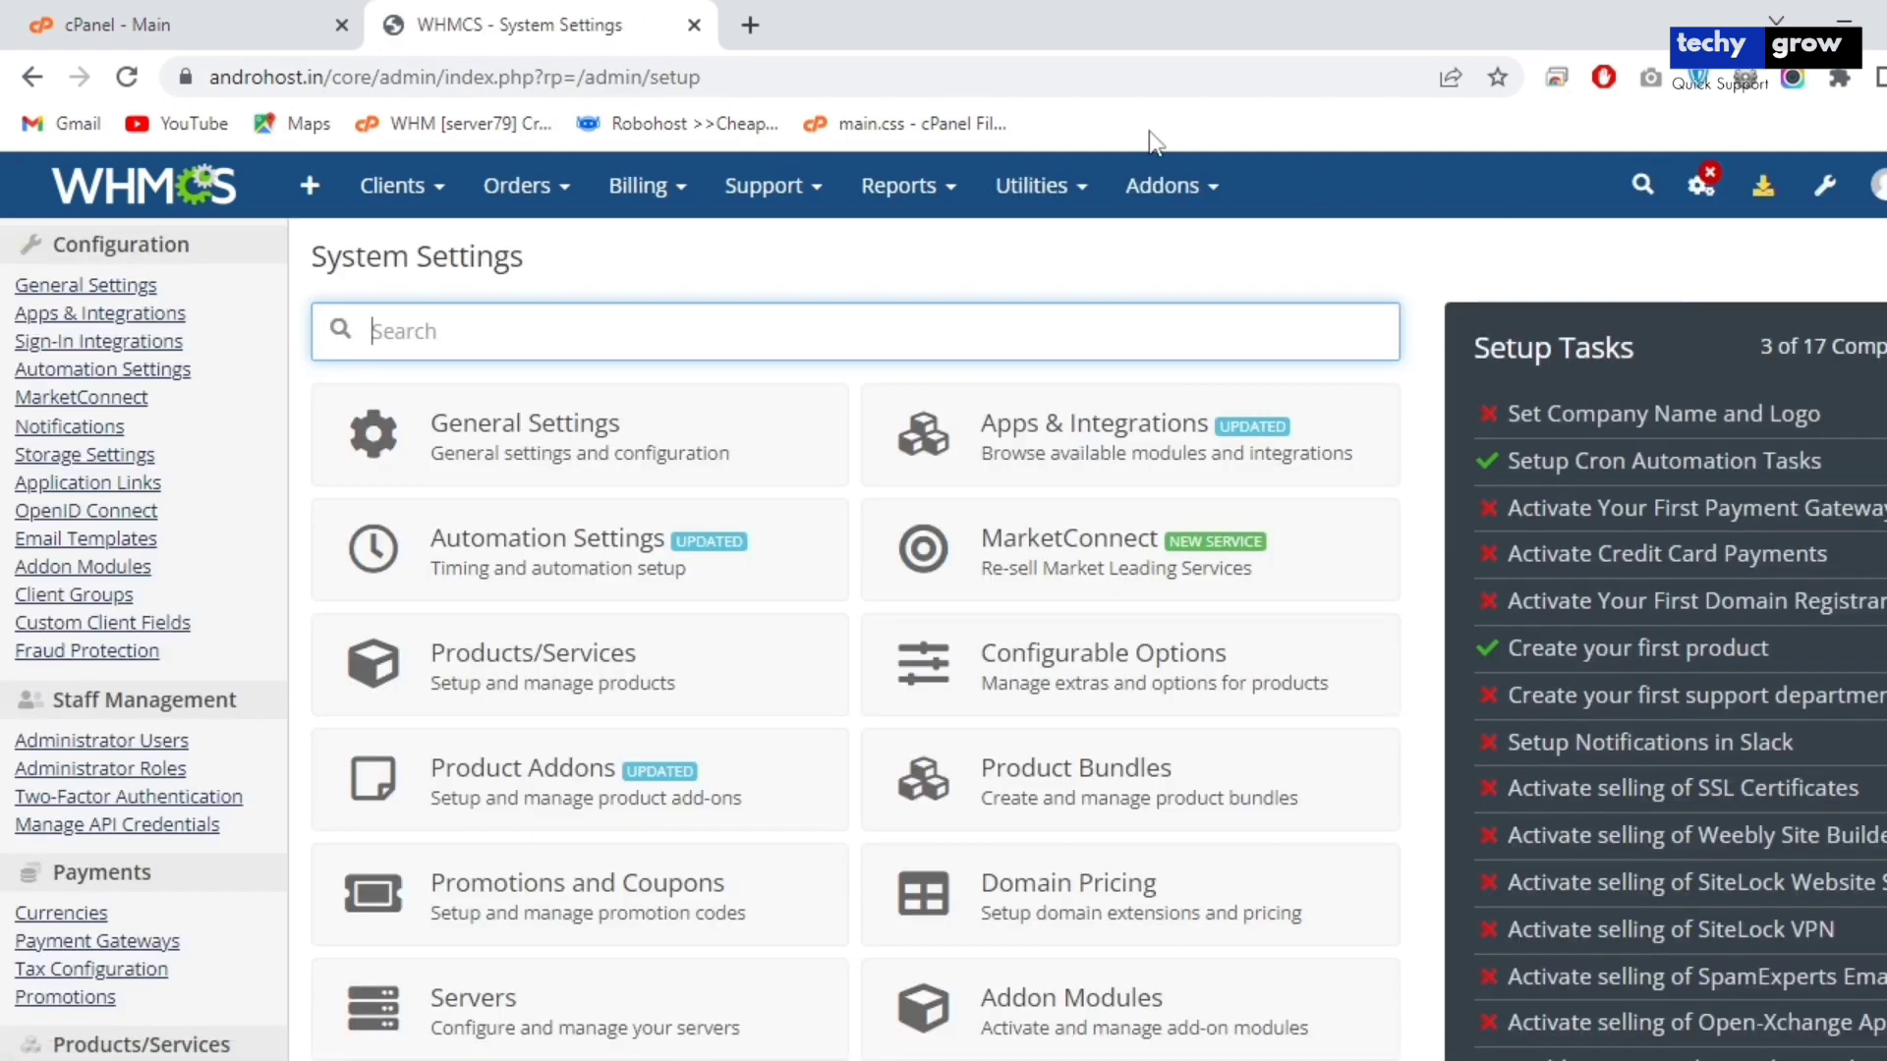
type("pay")
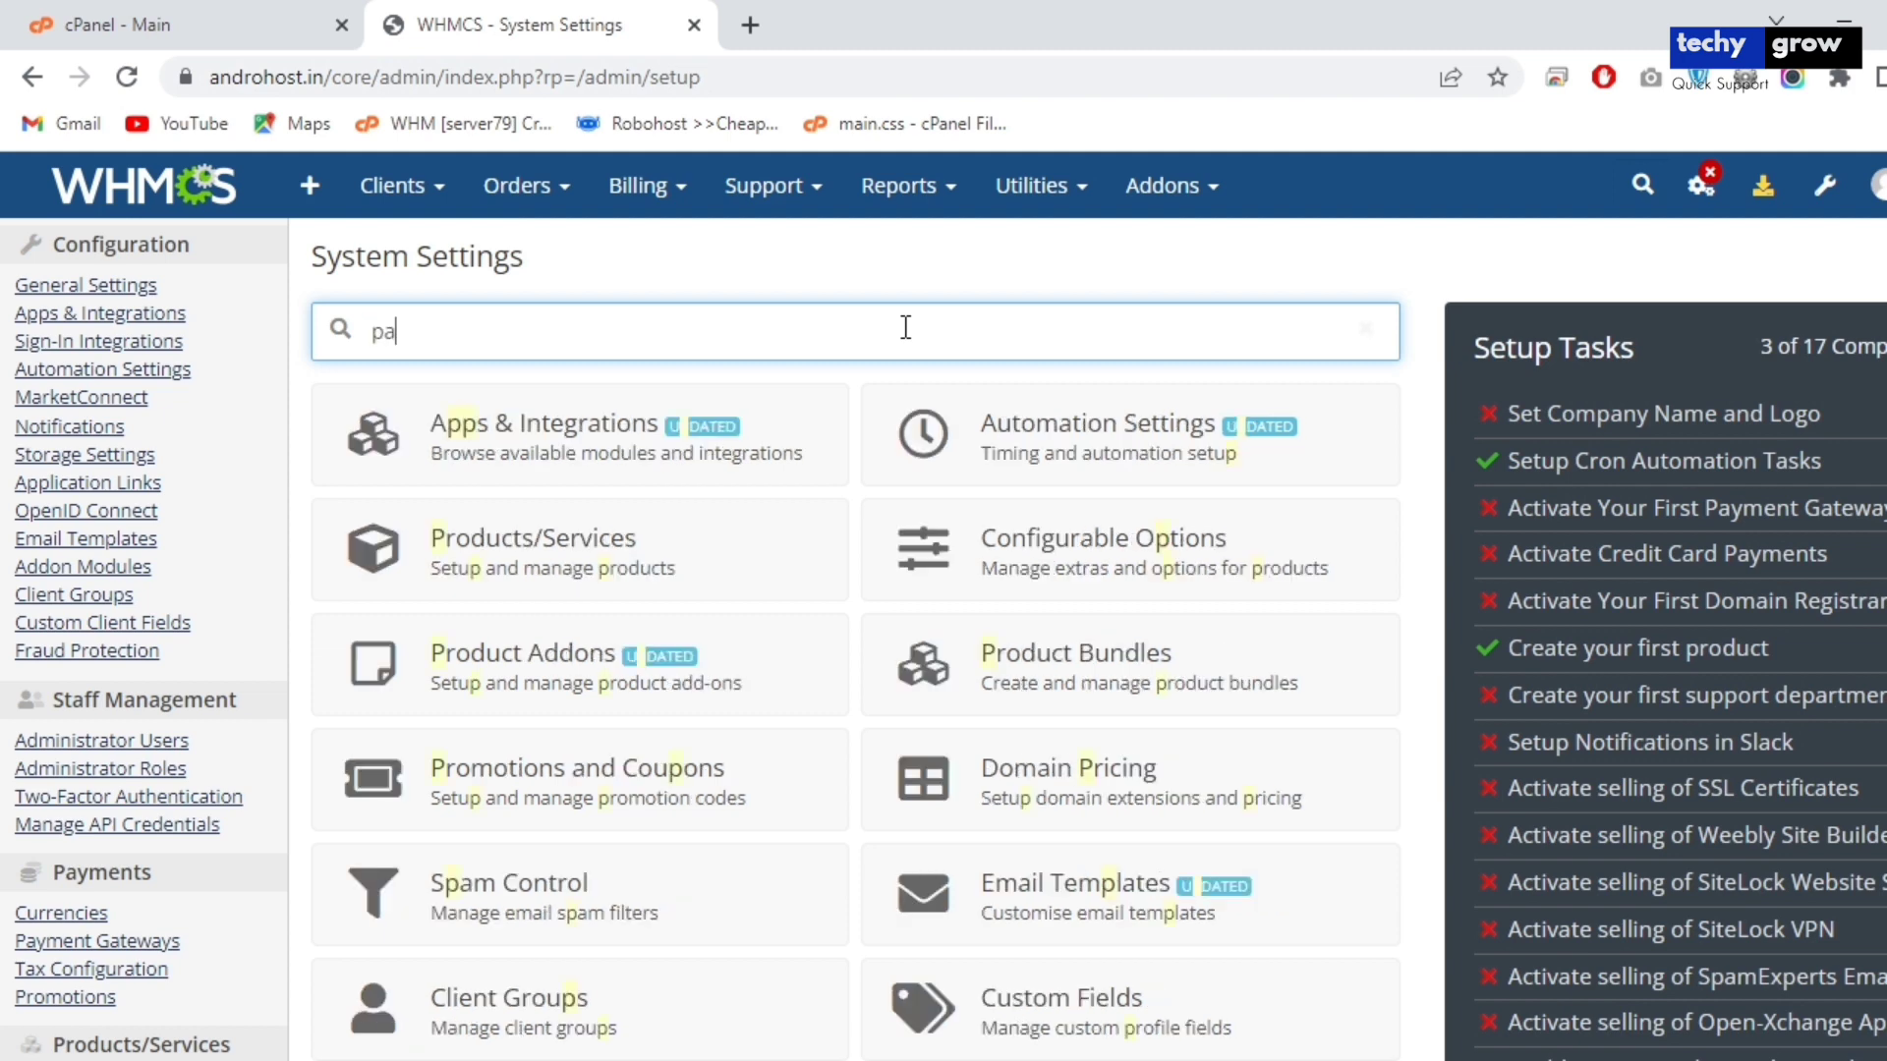
left_click(713, 455)
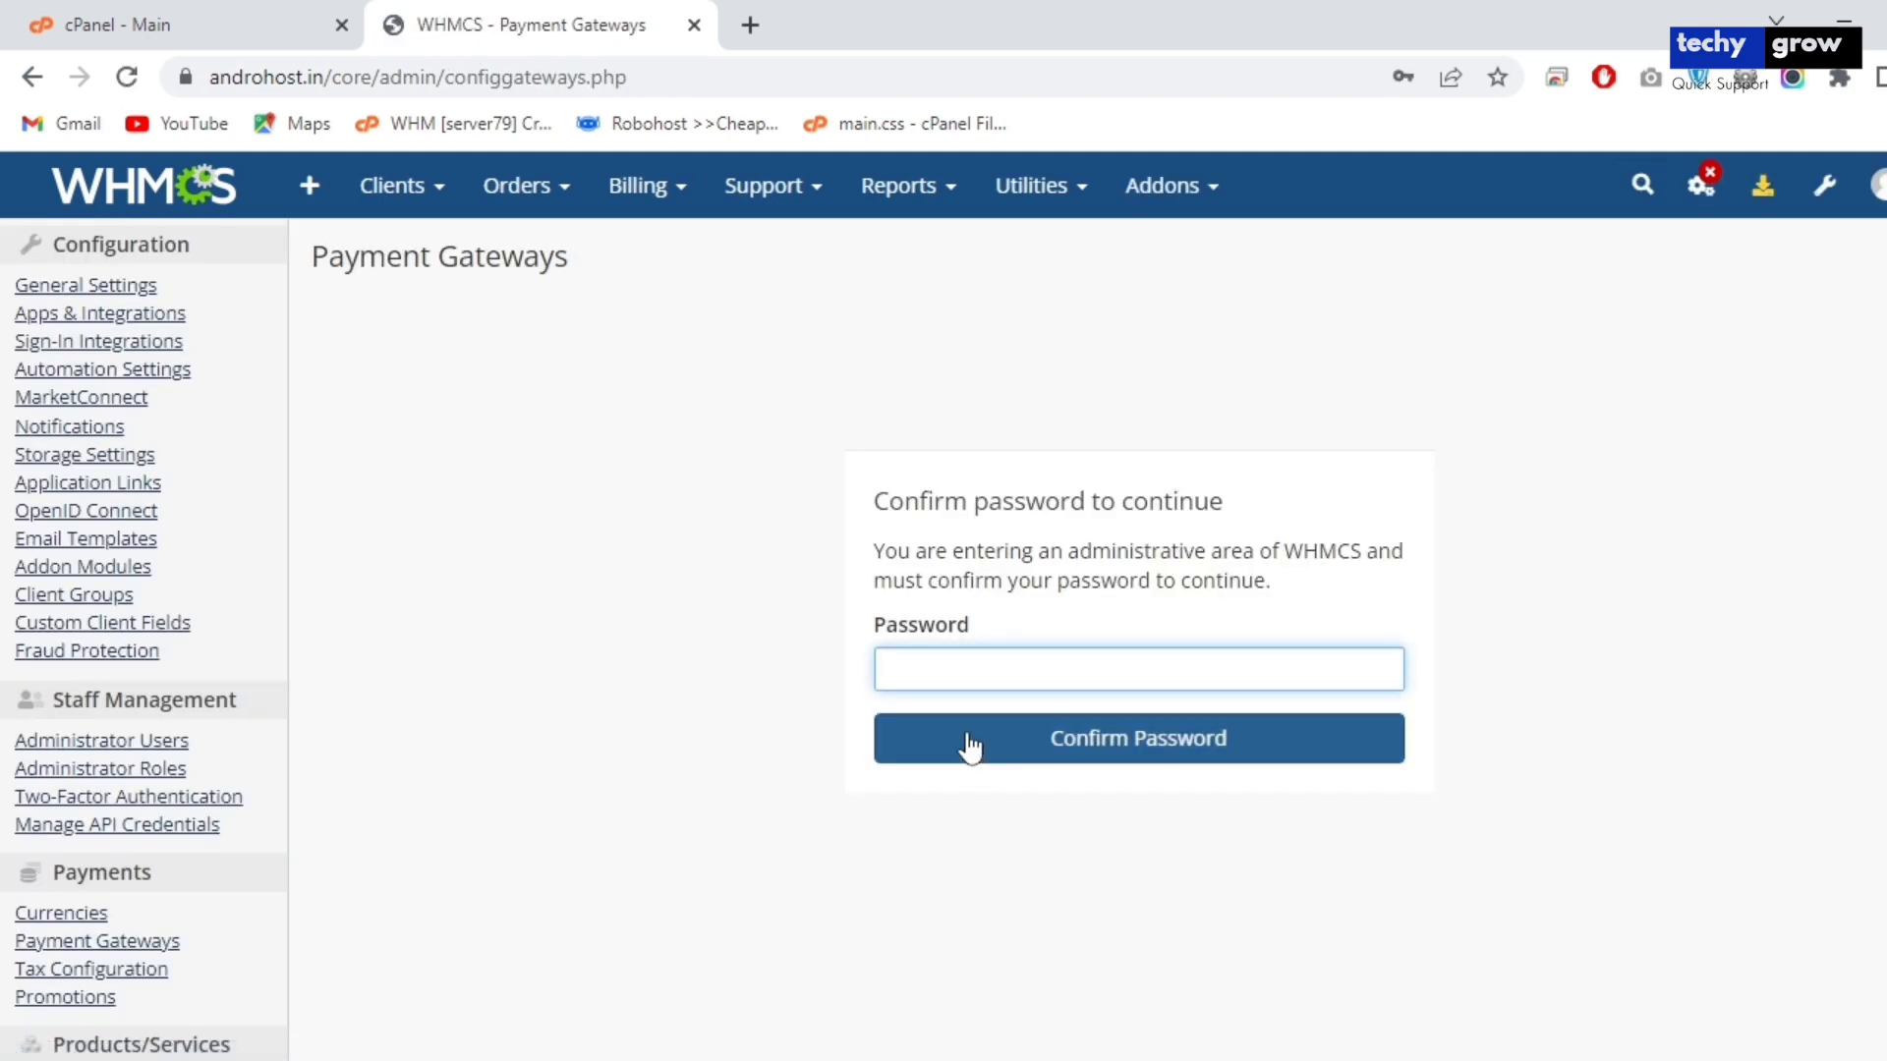
Fill in the saved admin password in the Password field and confirm it to enter Payment Gateways.
left_click(934, 683)
left_click(935, 739)
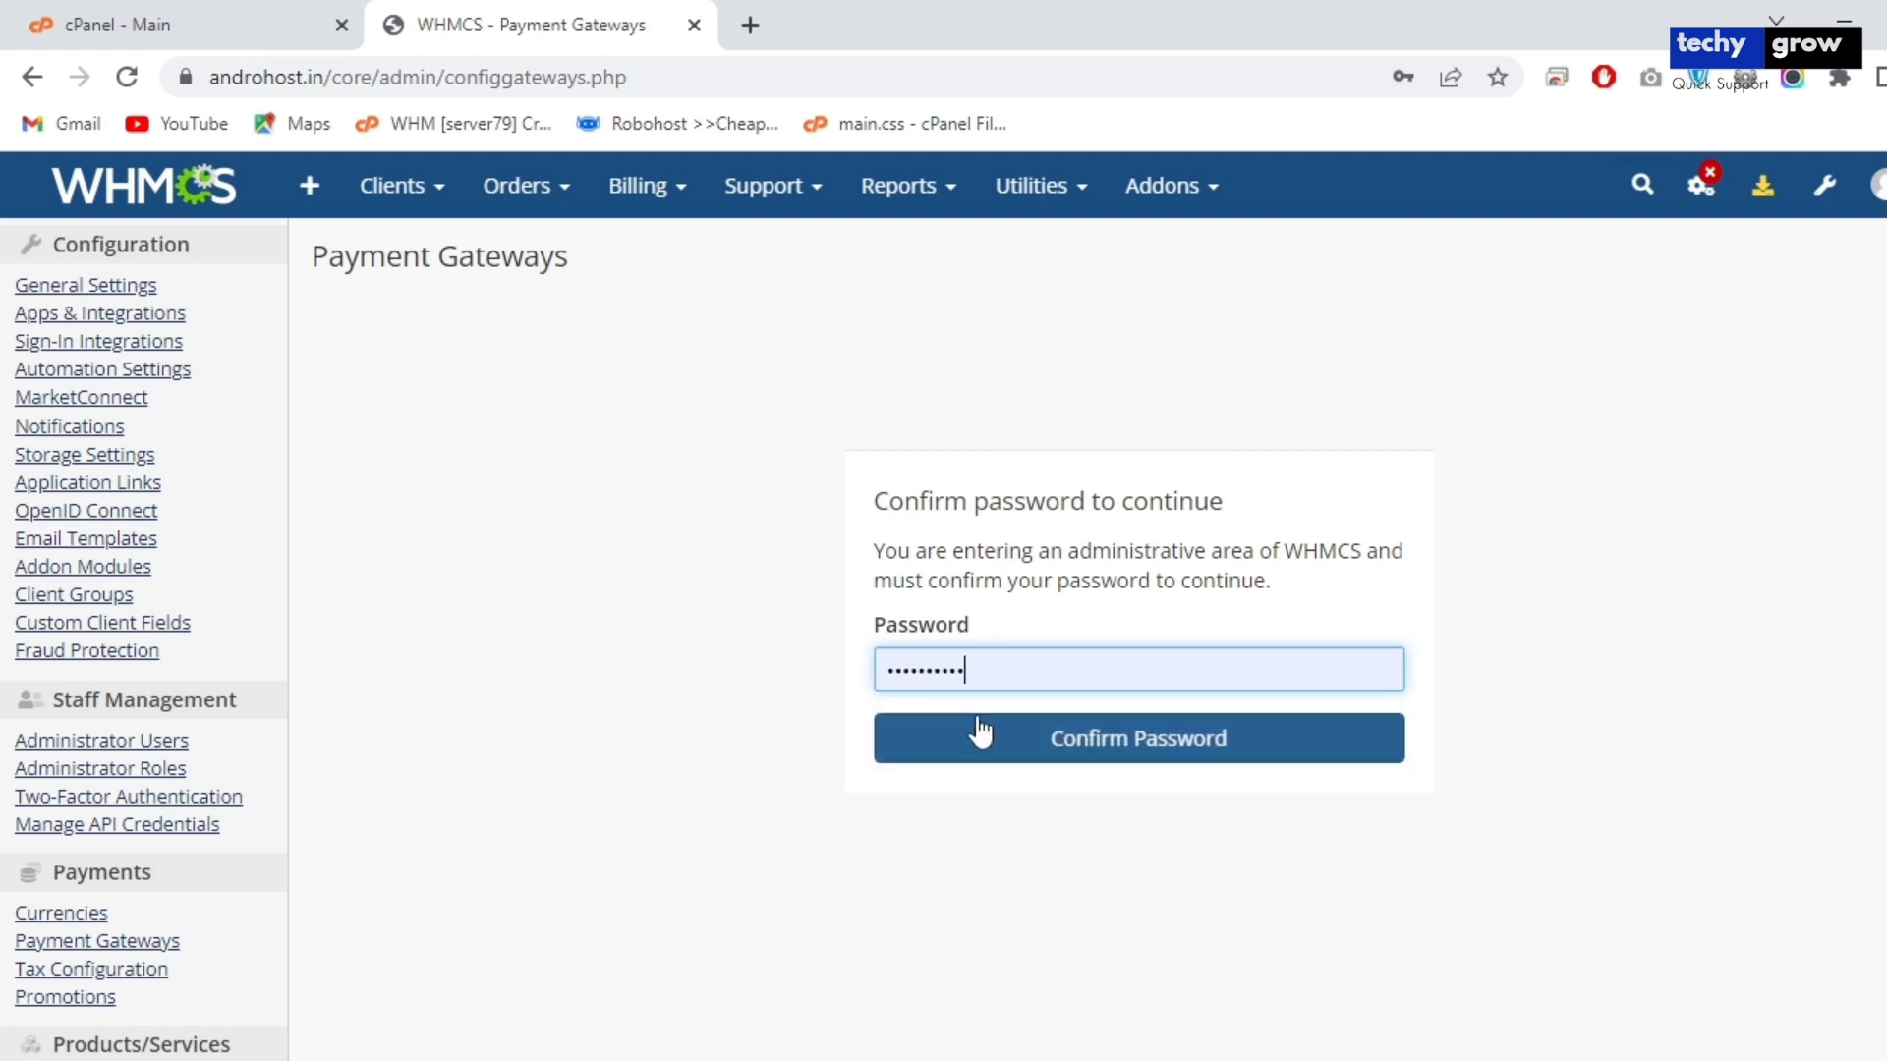
left_click(980, 732)
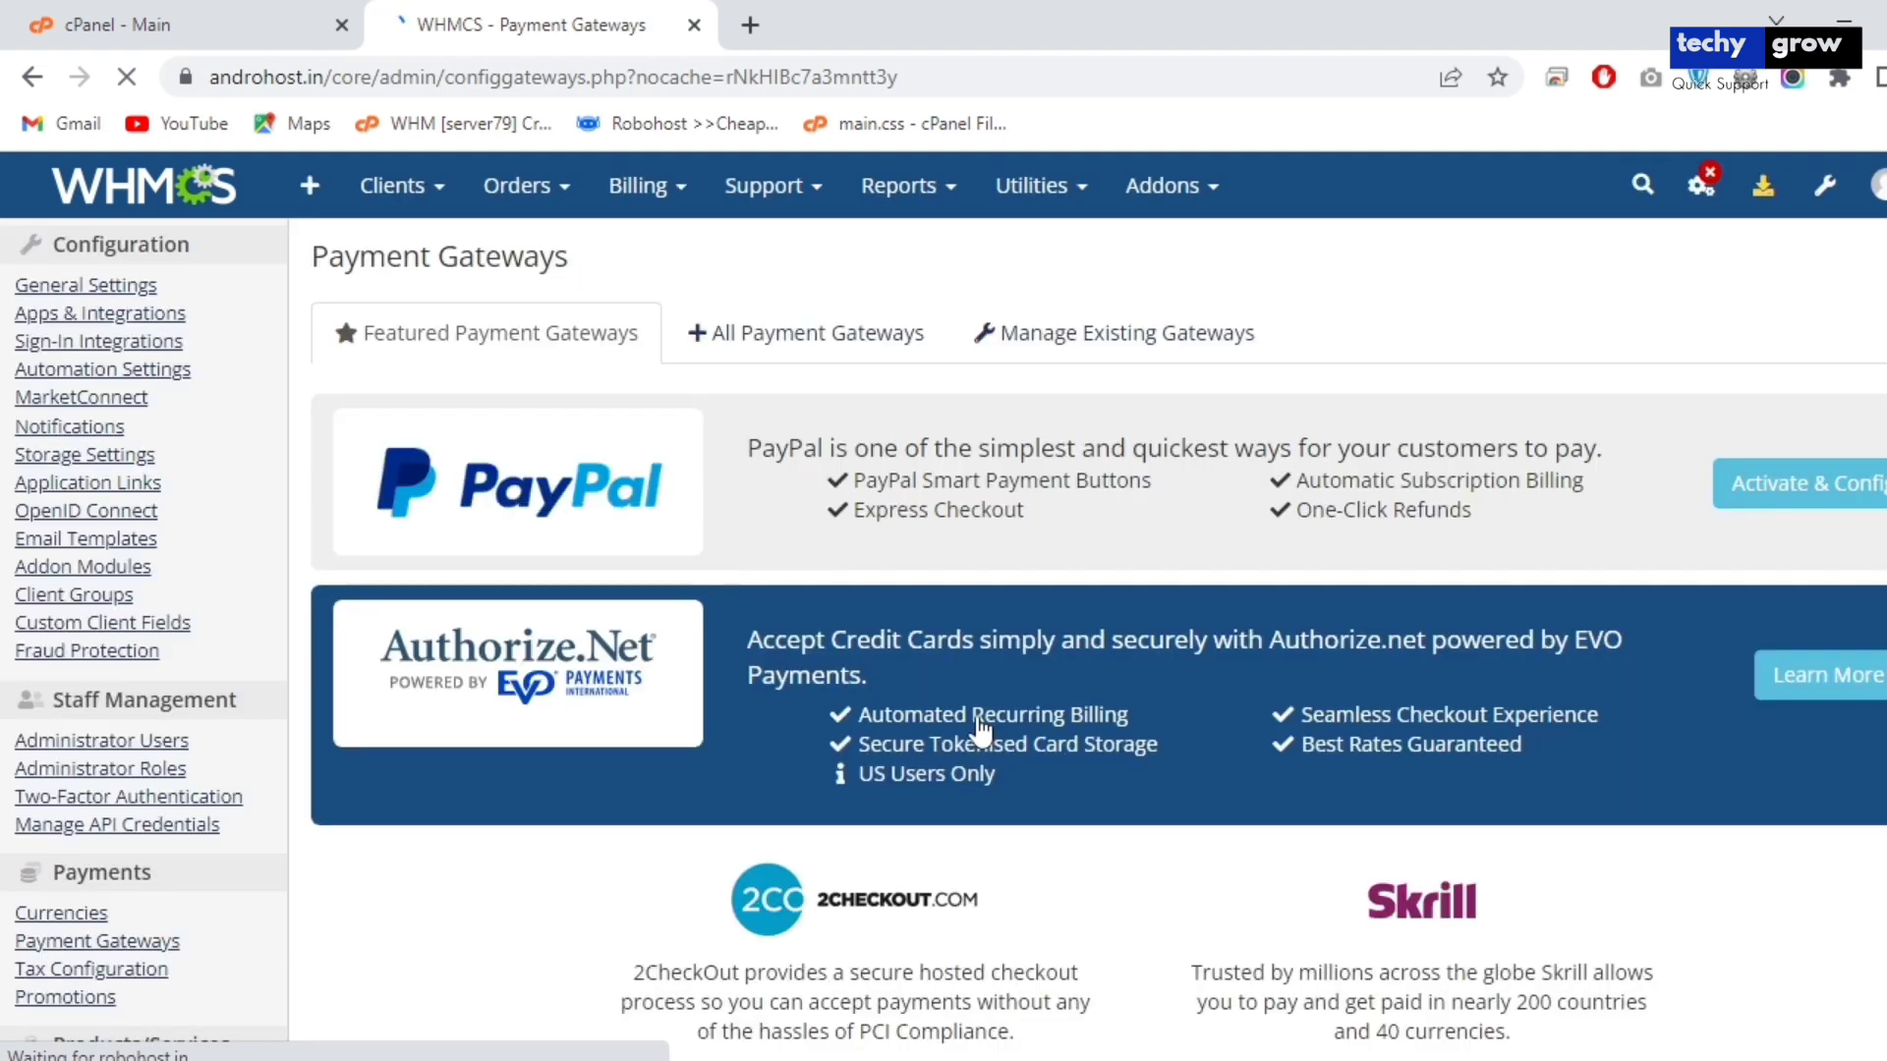
Find "paytm" among all payment gateways and activate the Paytm gateway.
mouse_move(772, 186)
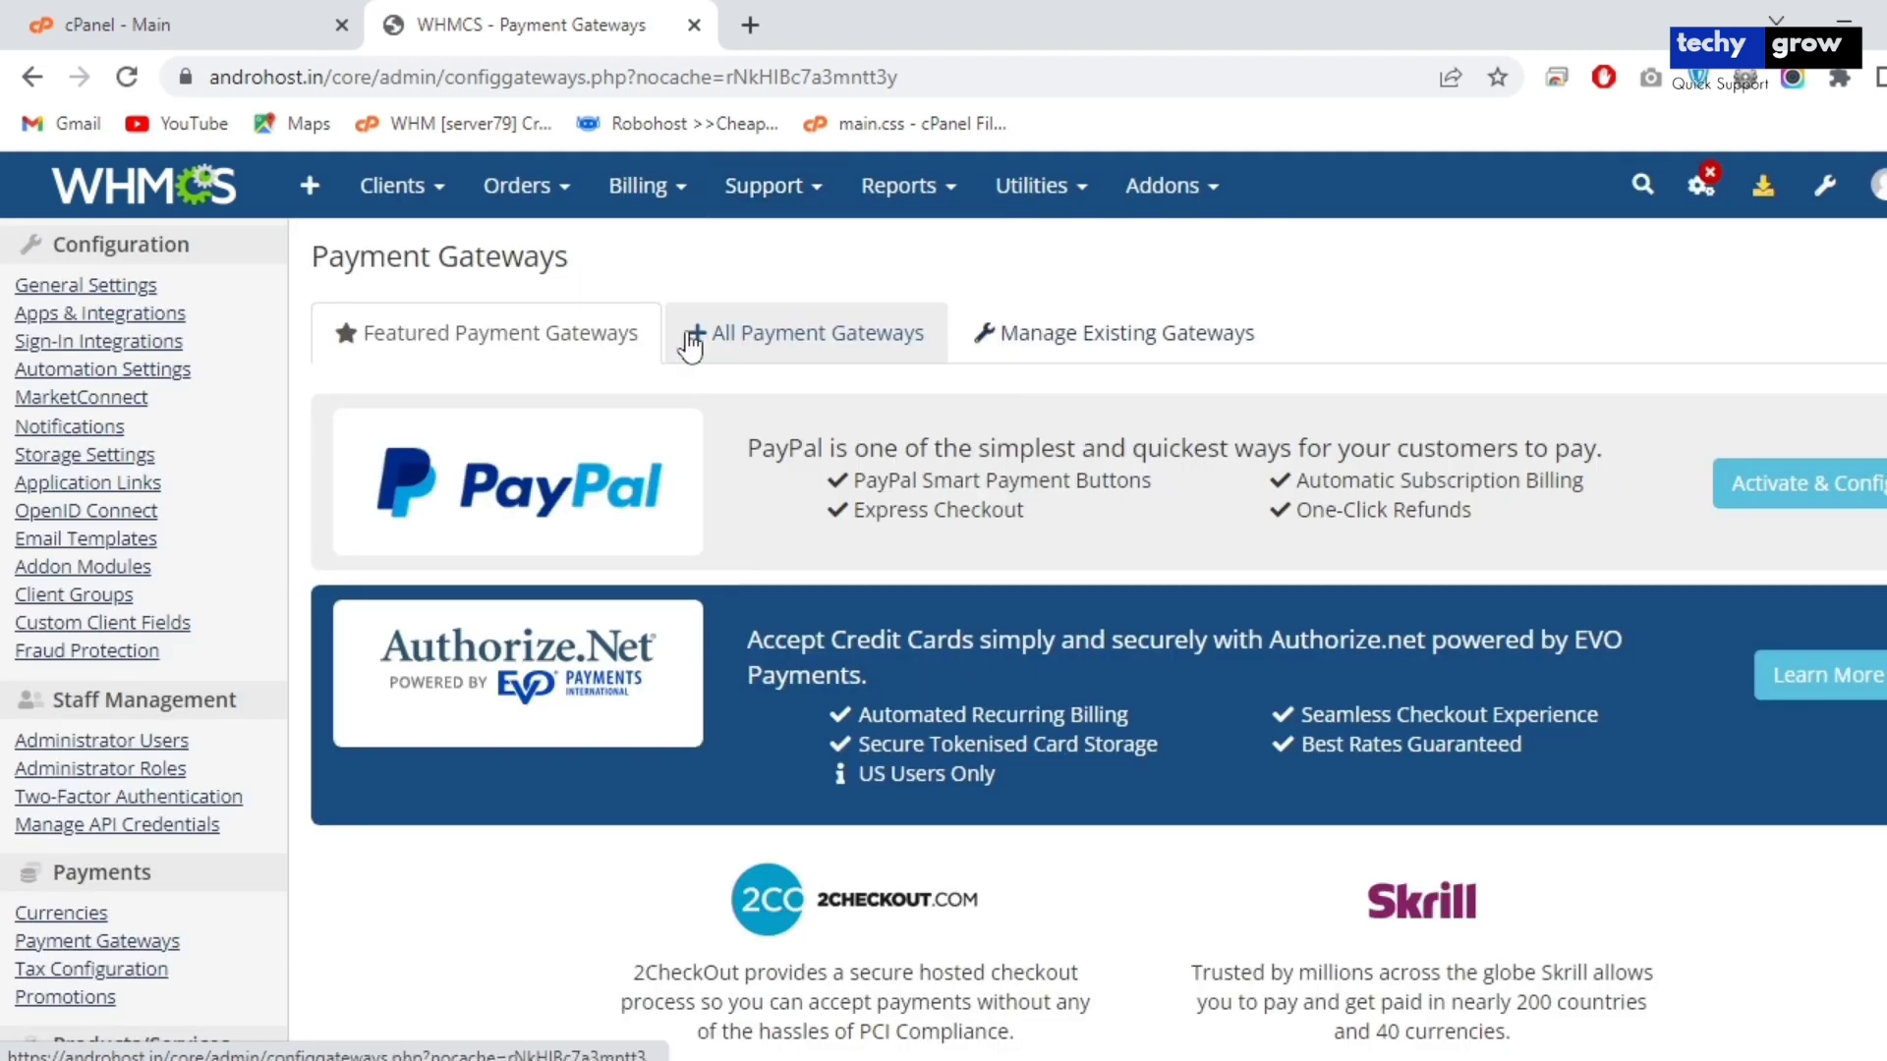
left_click(691, 339)
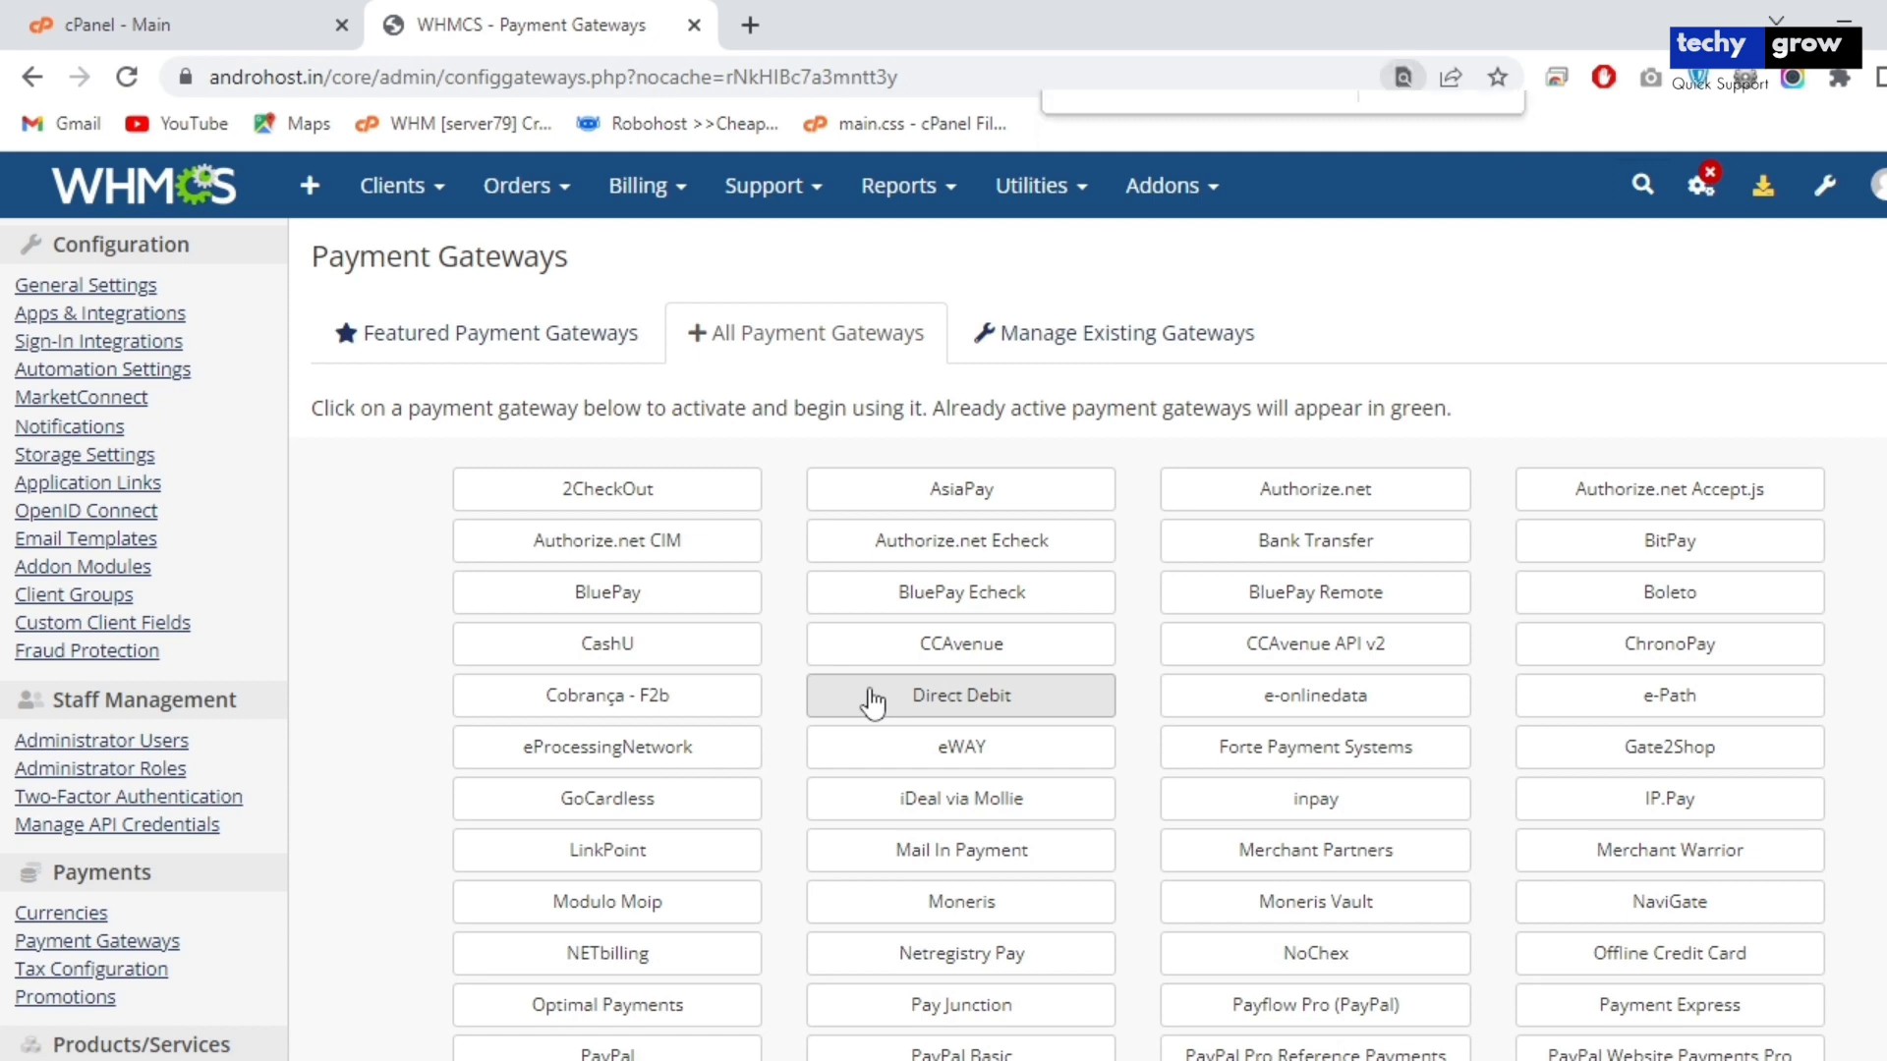
type("paytm")
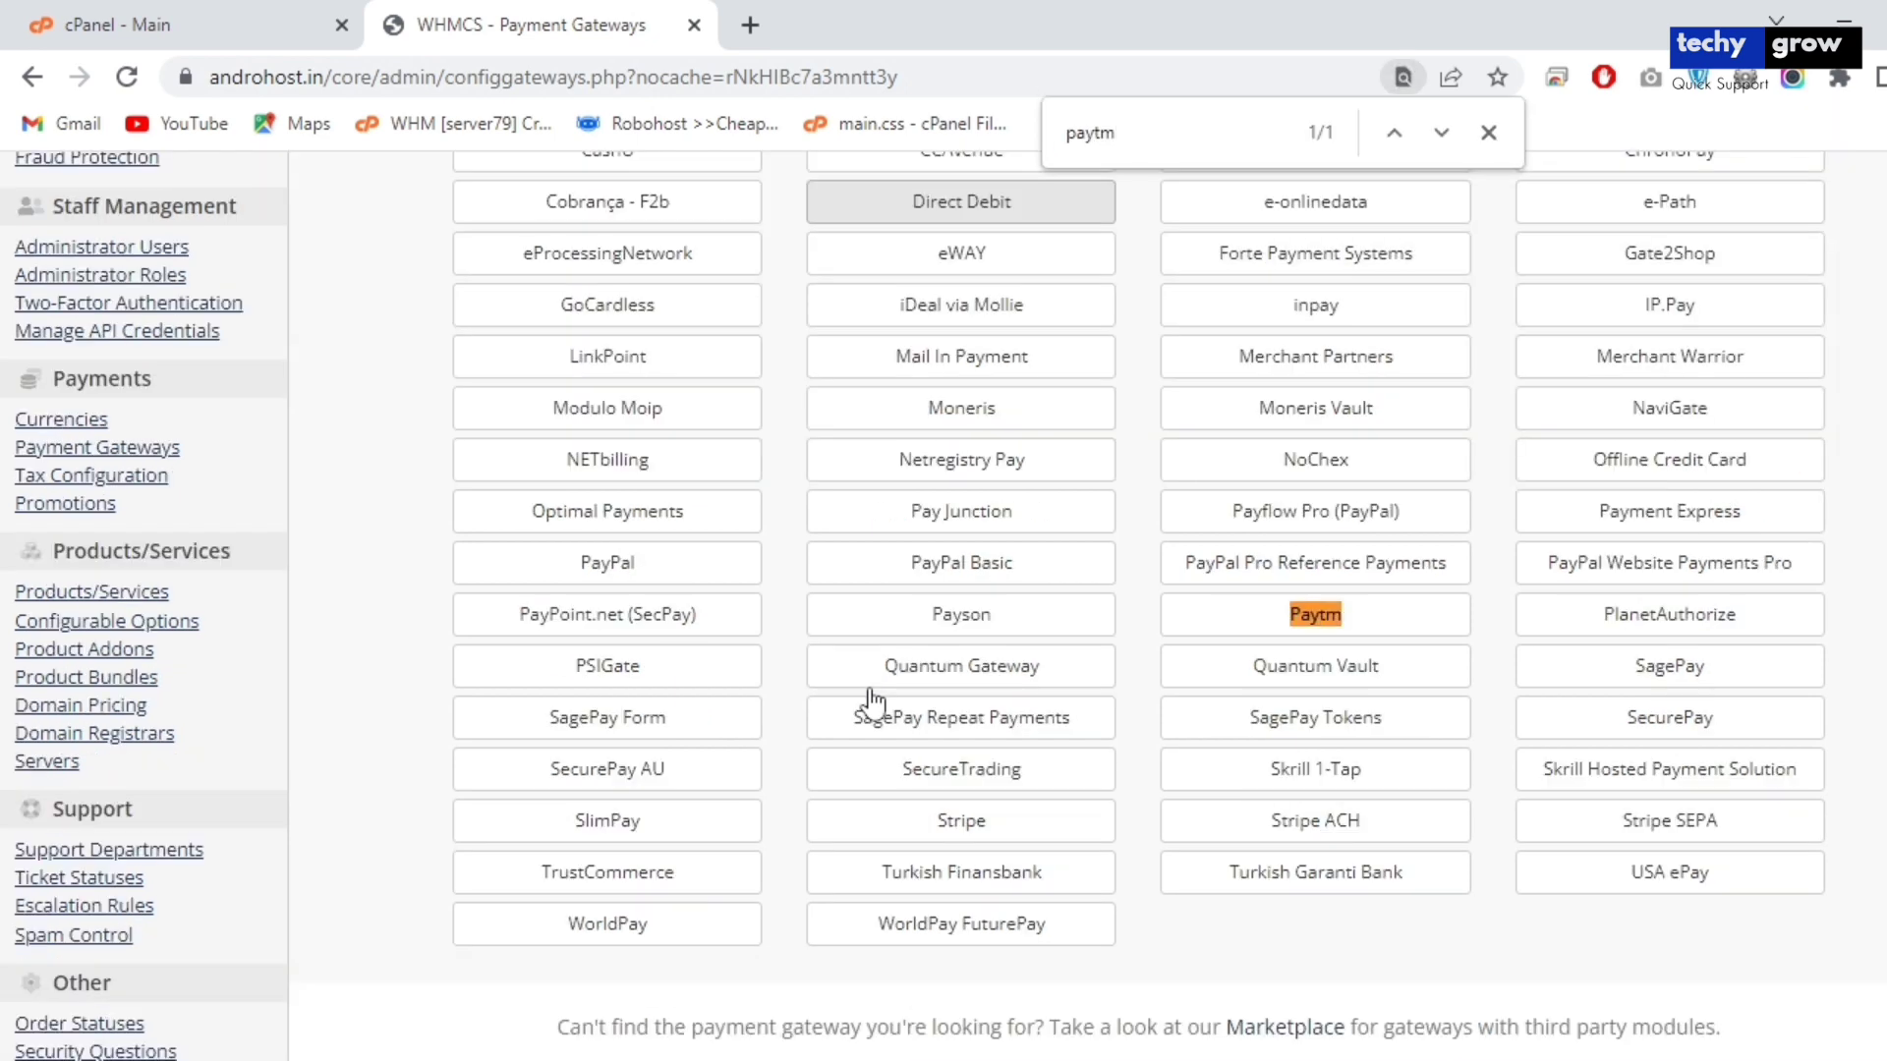
left_click(1244, 617)
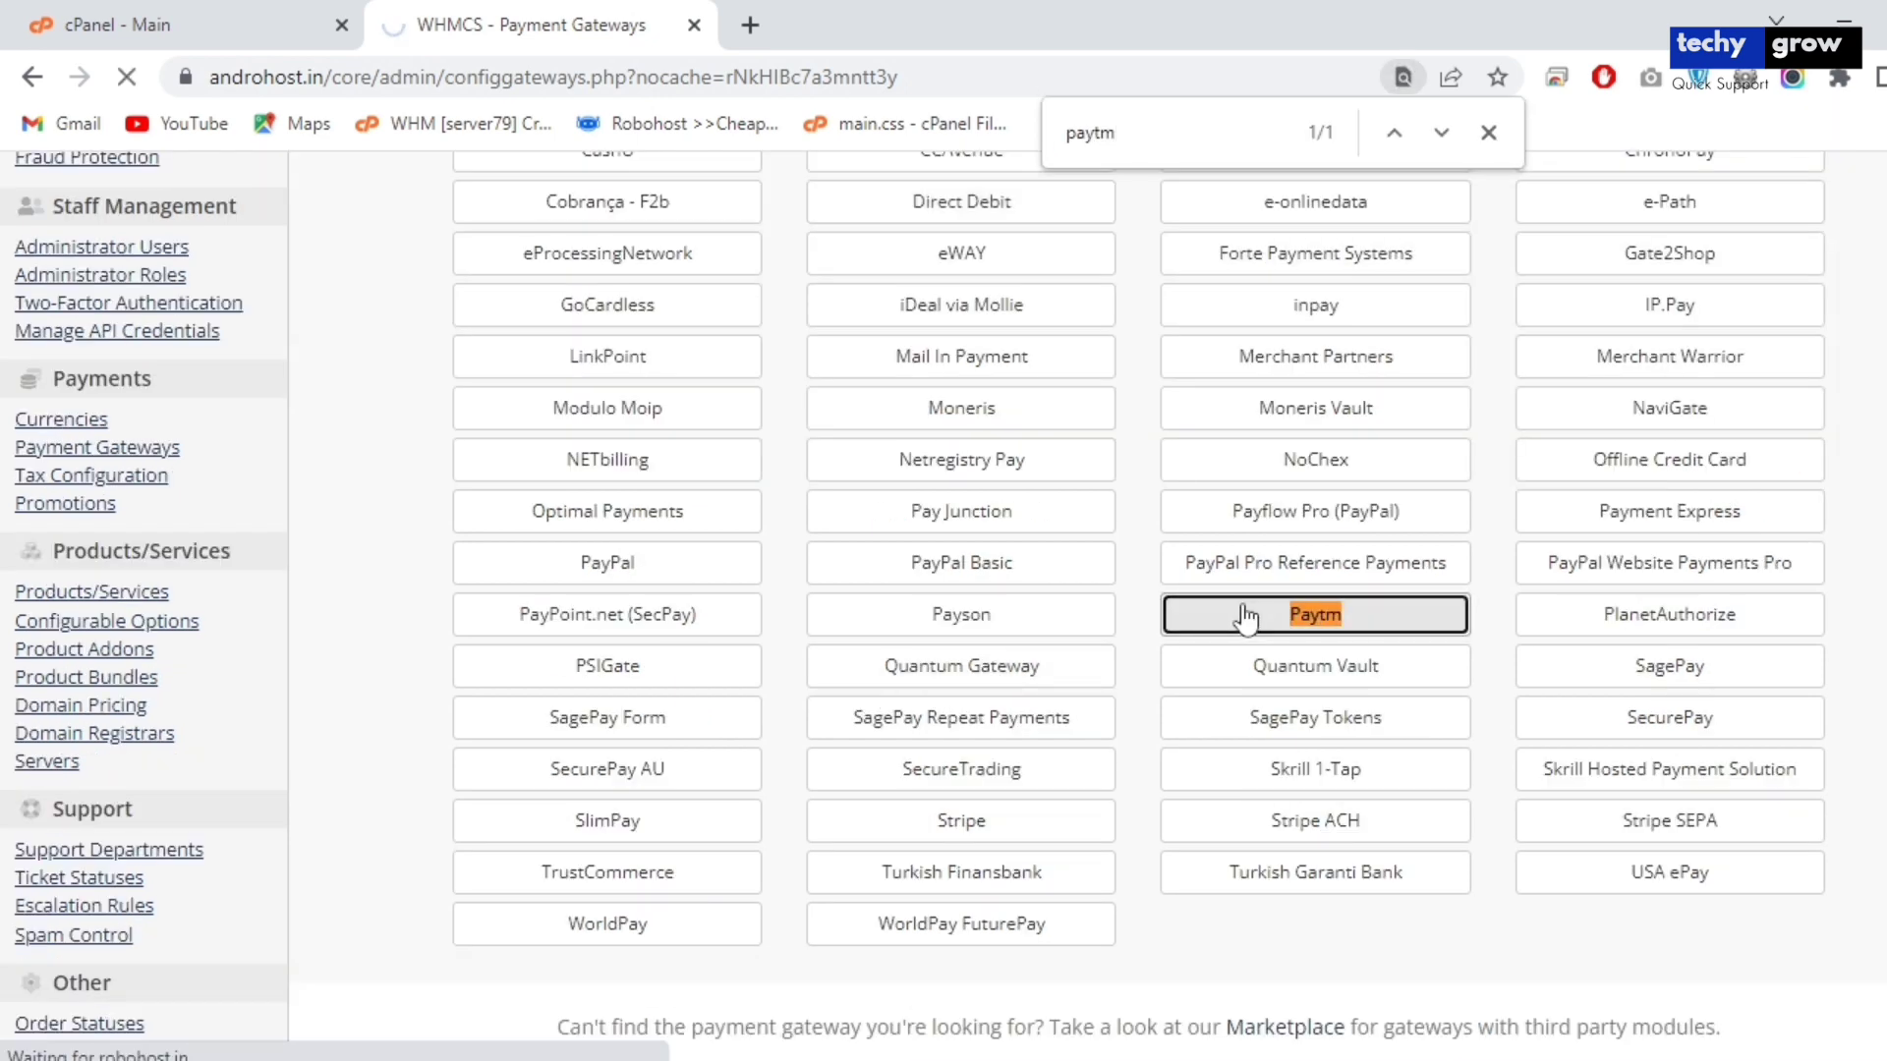